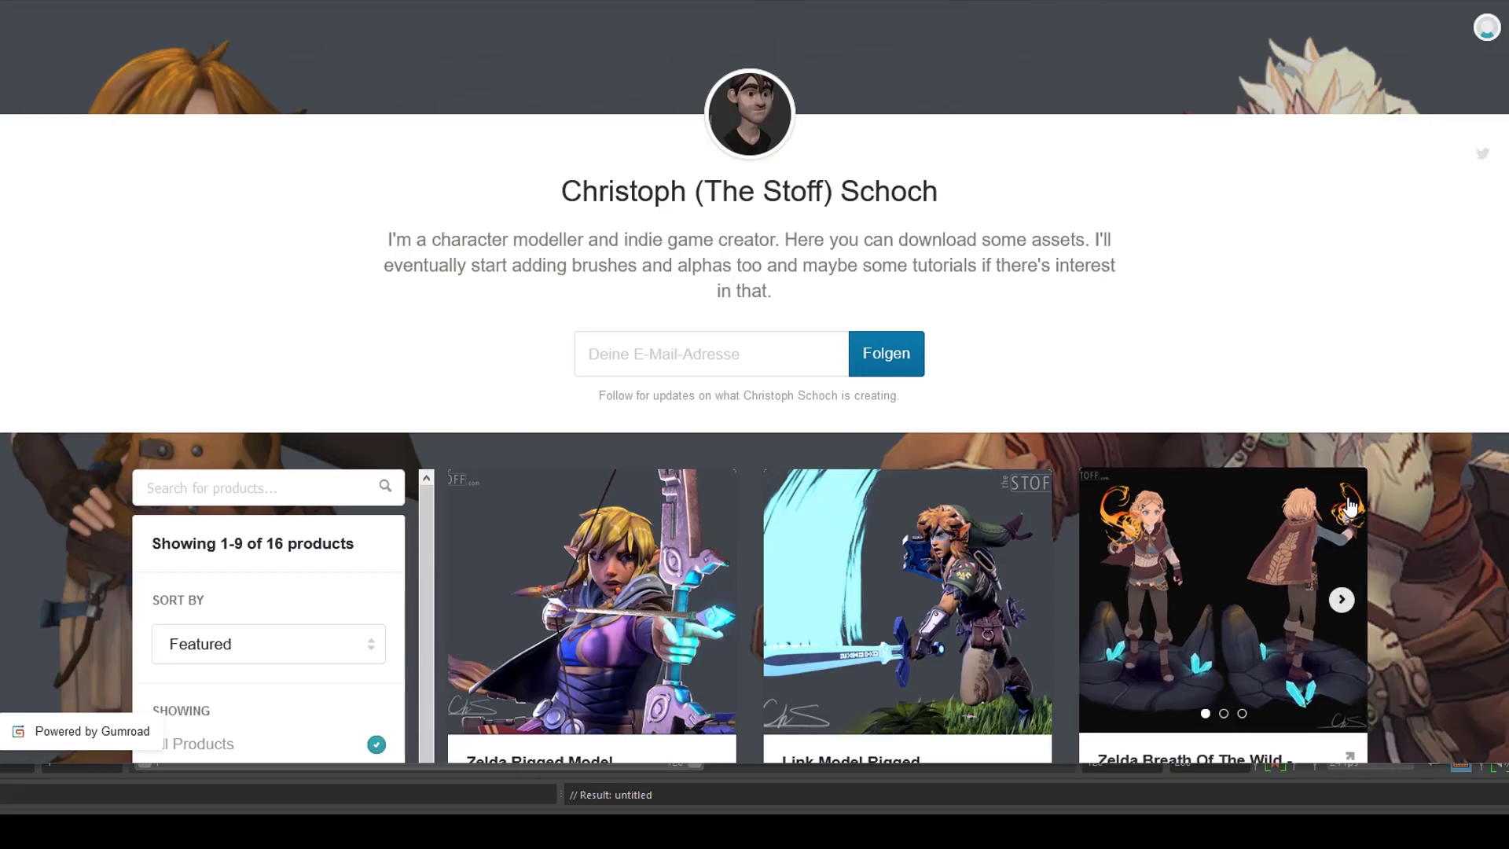
# Browse the creator's product page to look over the downloadable rigged character models
pyautogui.scroll(-3, 1394, 490)
pyautogui.scroll(-2, 1406, 478)
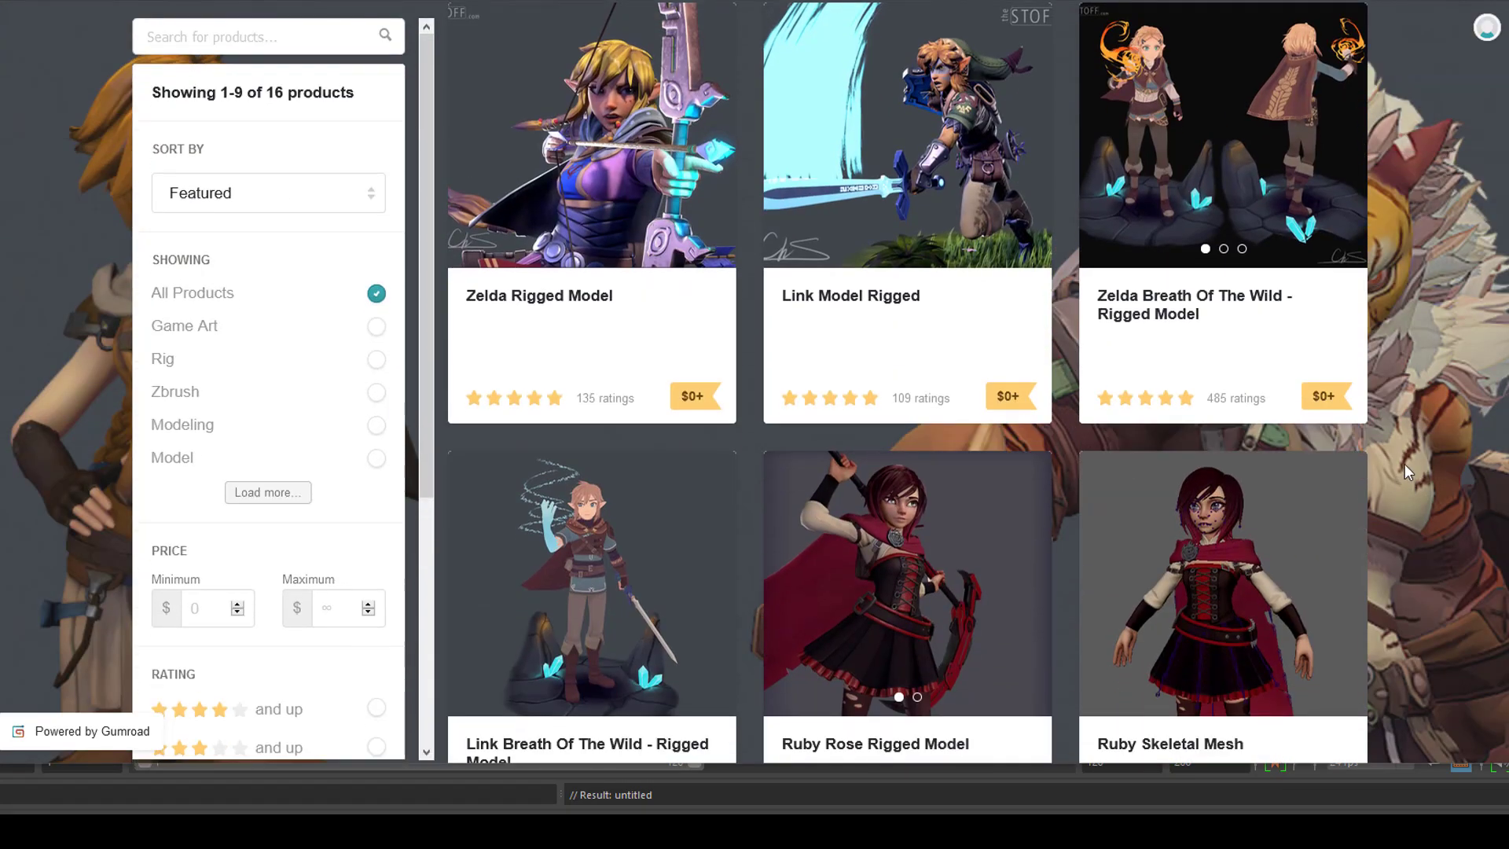
pyautogui.scroll(-5, 1400, 460)
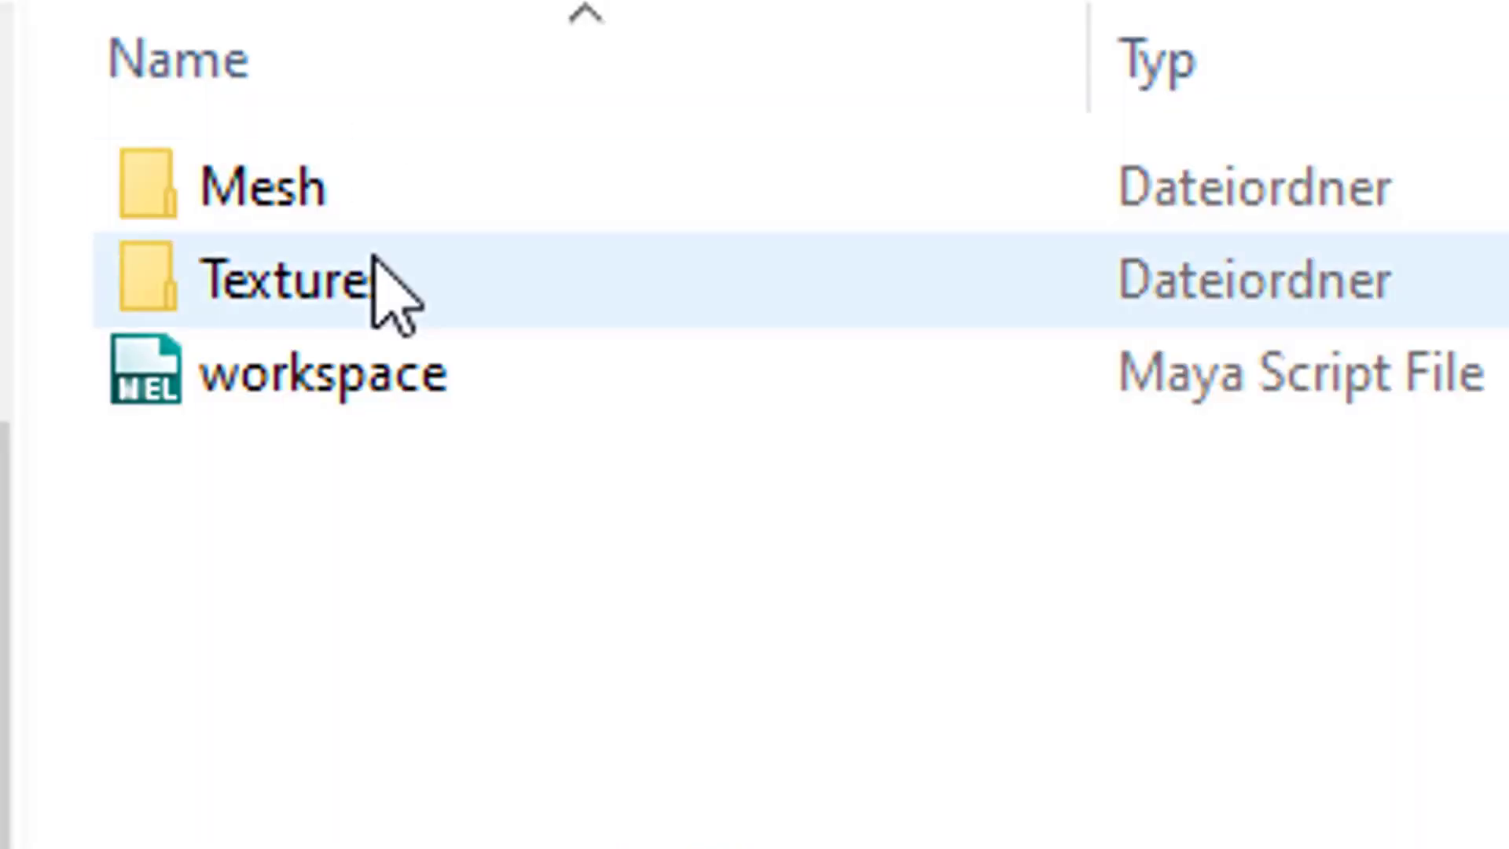
# Inspect the contents of the downloaded character's Mesh and Textures folders
pyautogui.doubleClick(140, 196)
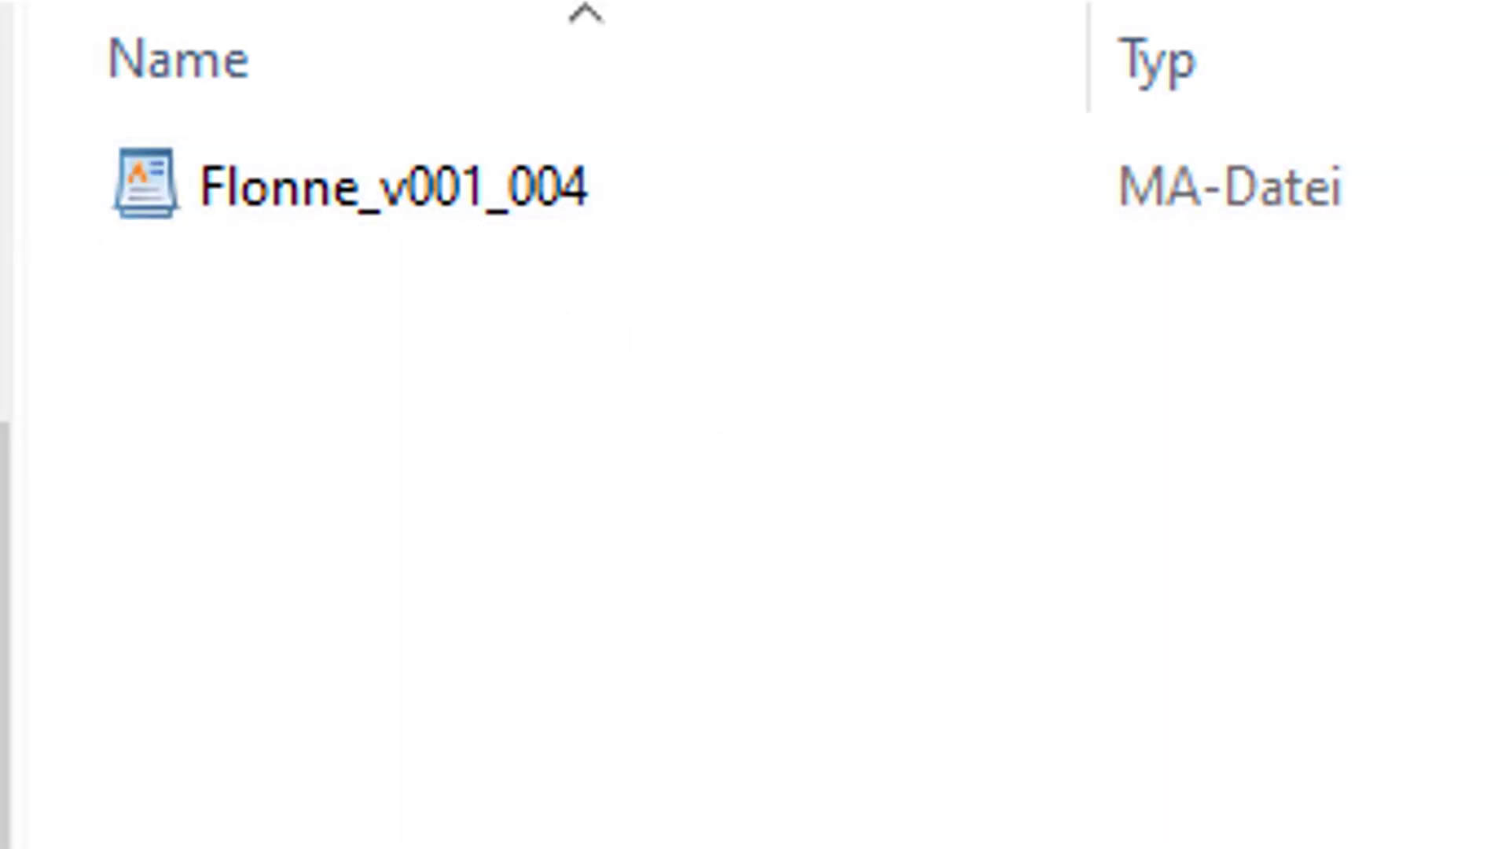
pyautogui.hotkey('alt', 'Up')
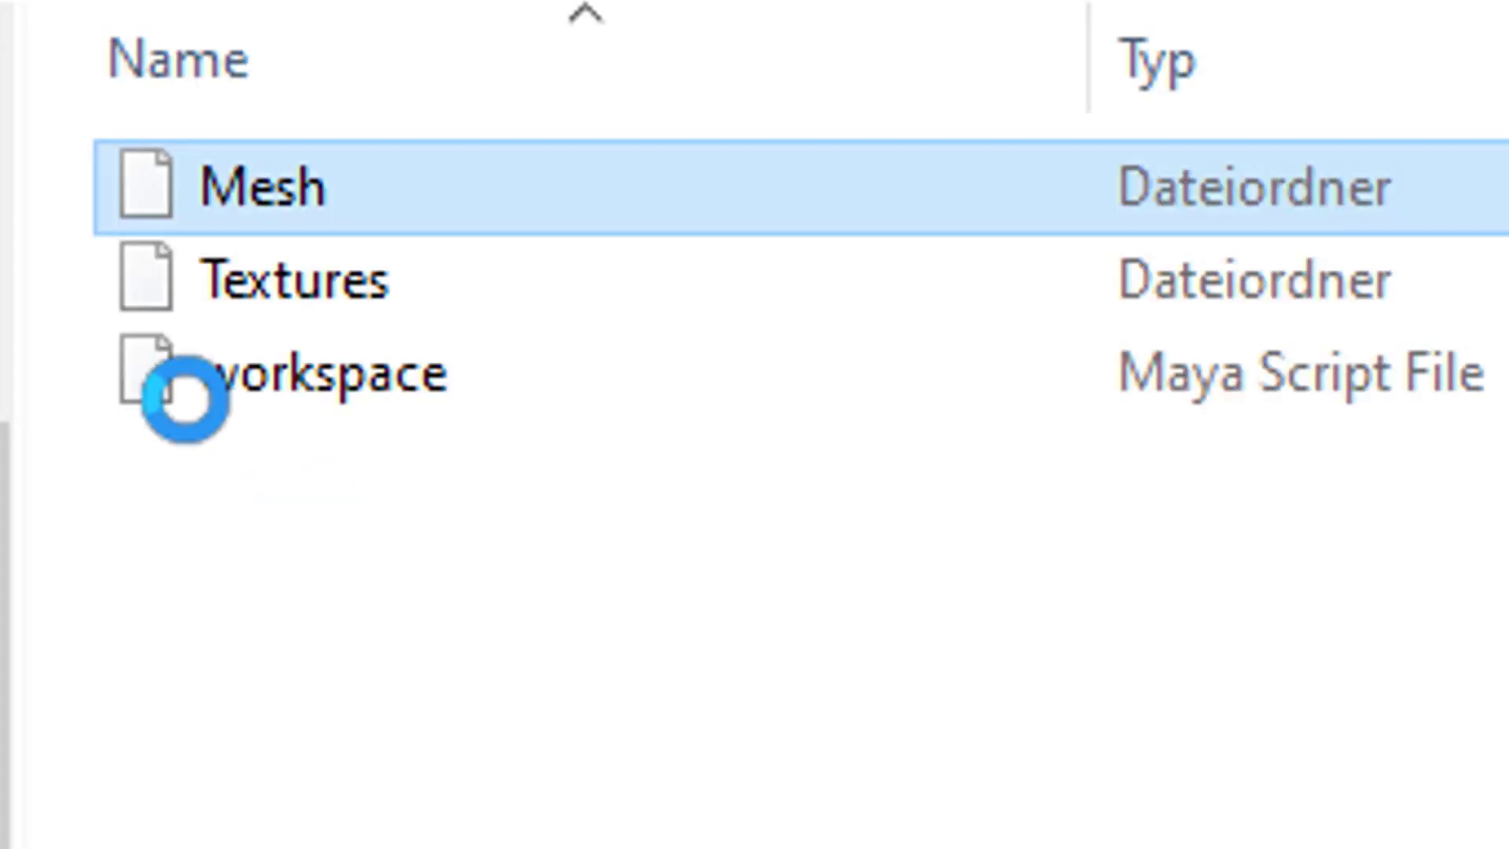
pyautogui.doubleClick(149, 316)
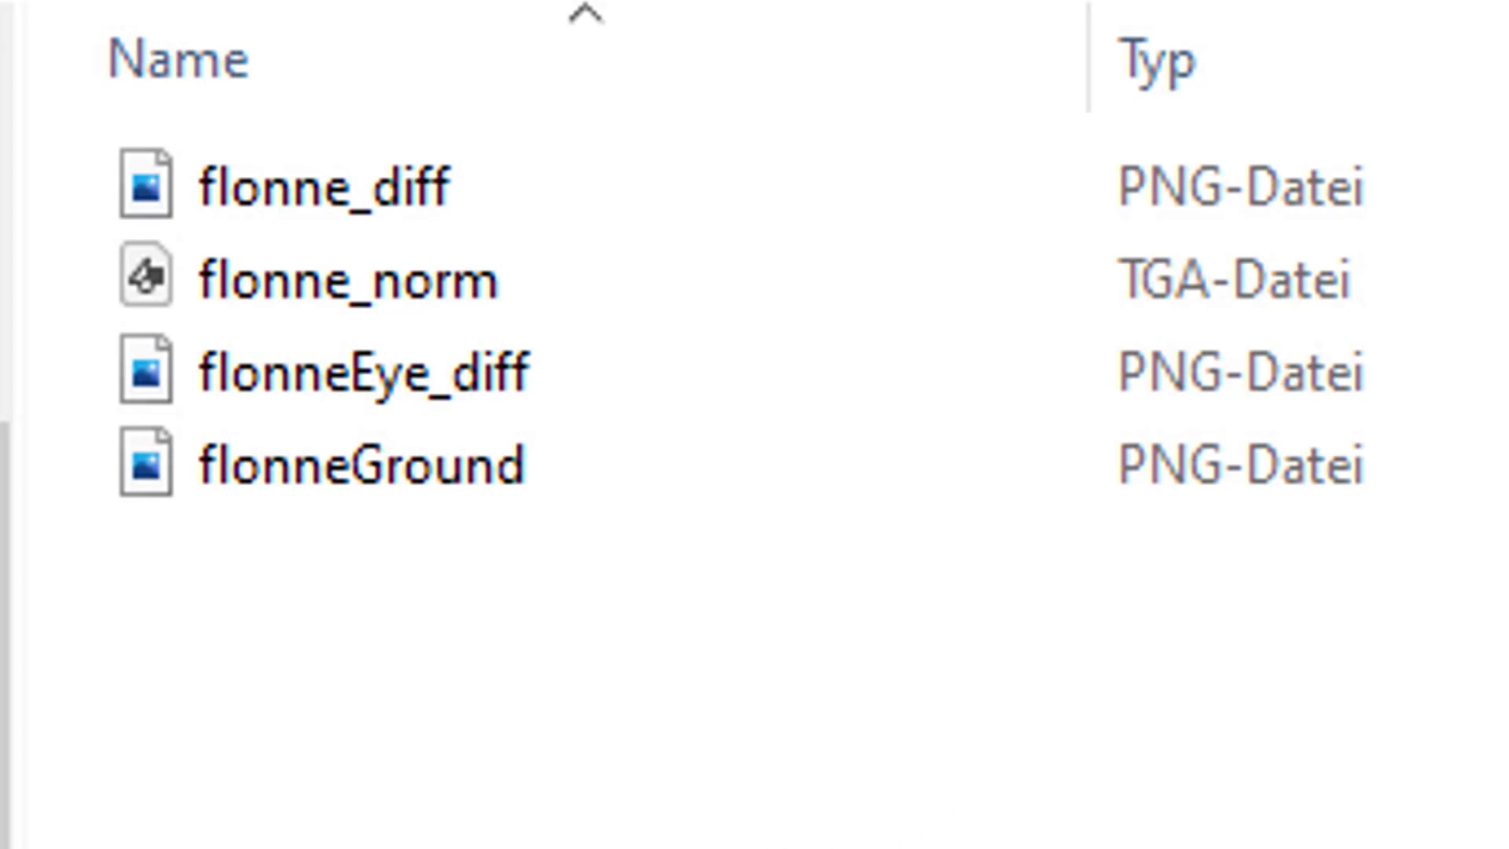
pyautogui.hotkey('alt', 'Up')
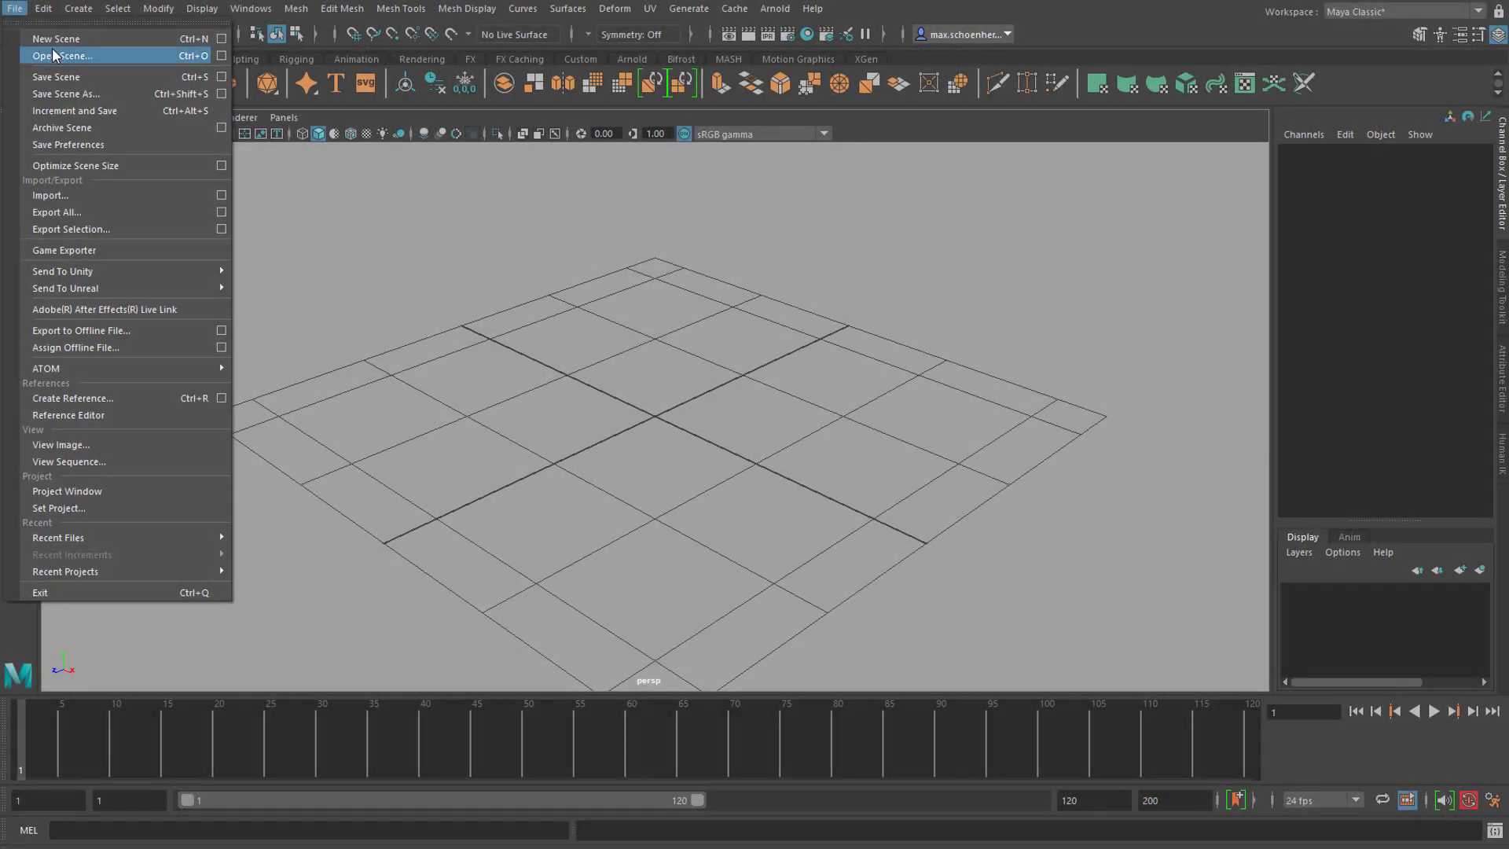
# In Maya, open the scene Flonne_v001_004.ma without saving the untitled scene, and dismiss the loading notices
pyautogui.click(60, 55)
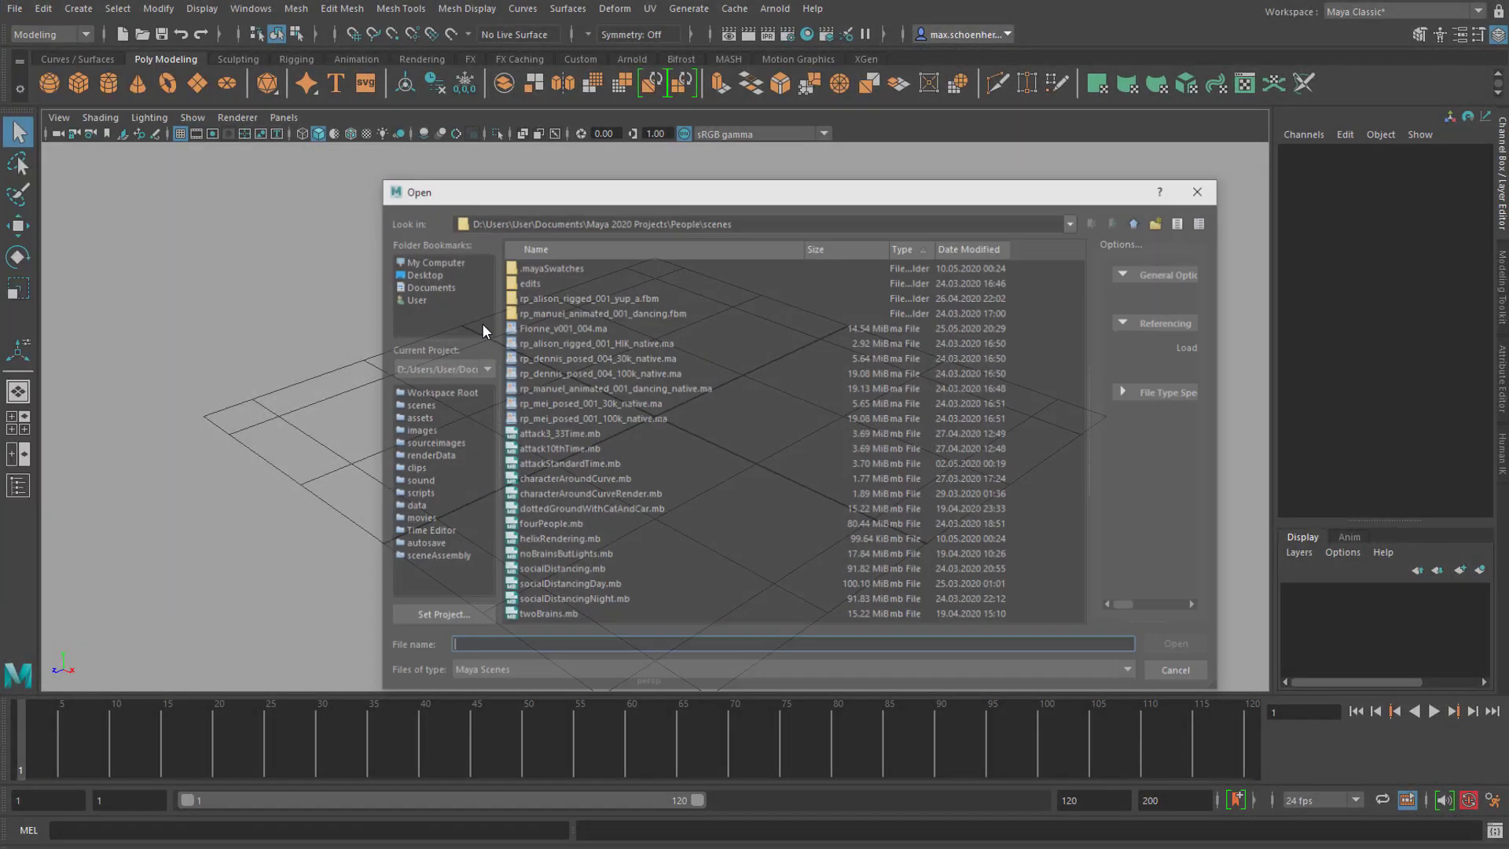
pyautogui.click(580, 328)
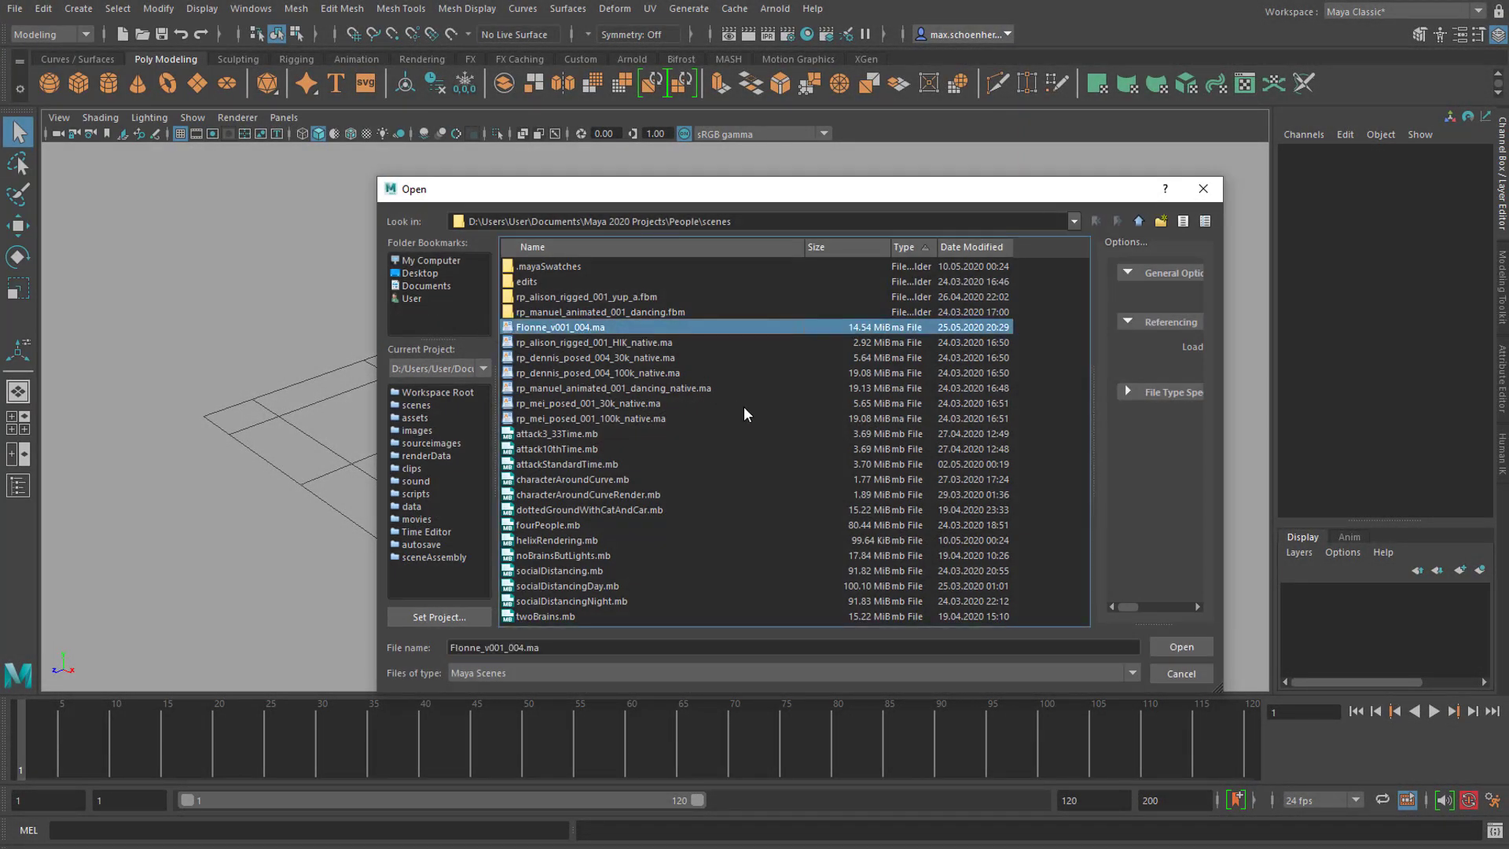
pyautogui.click(1188, 649)
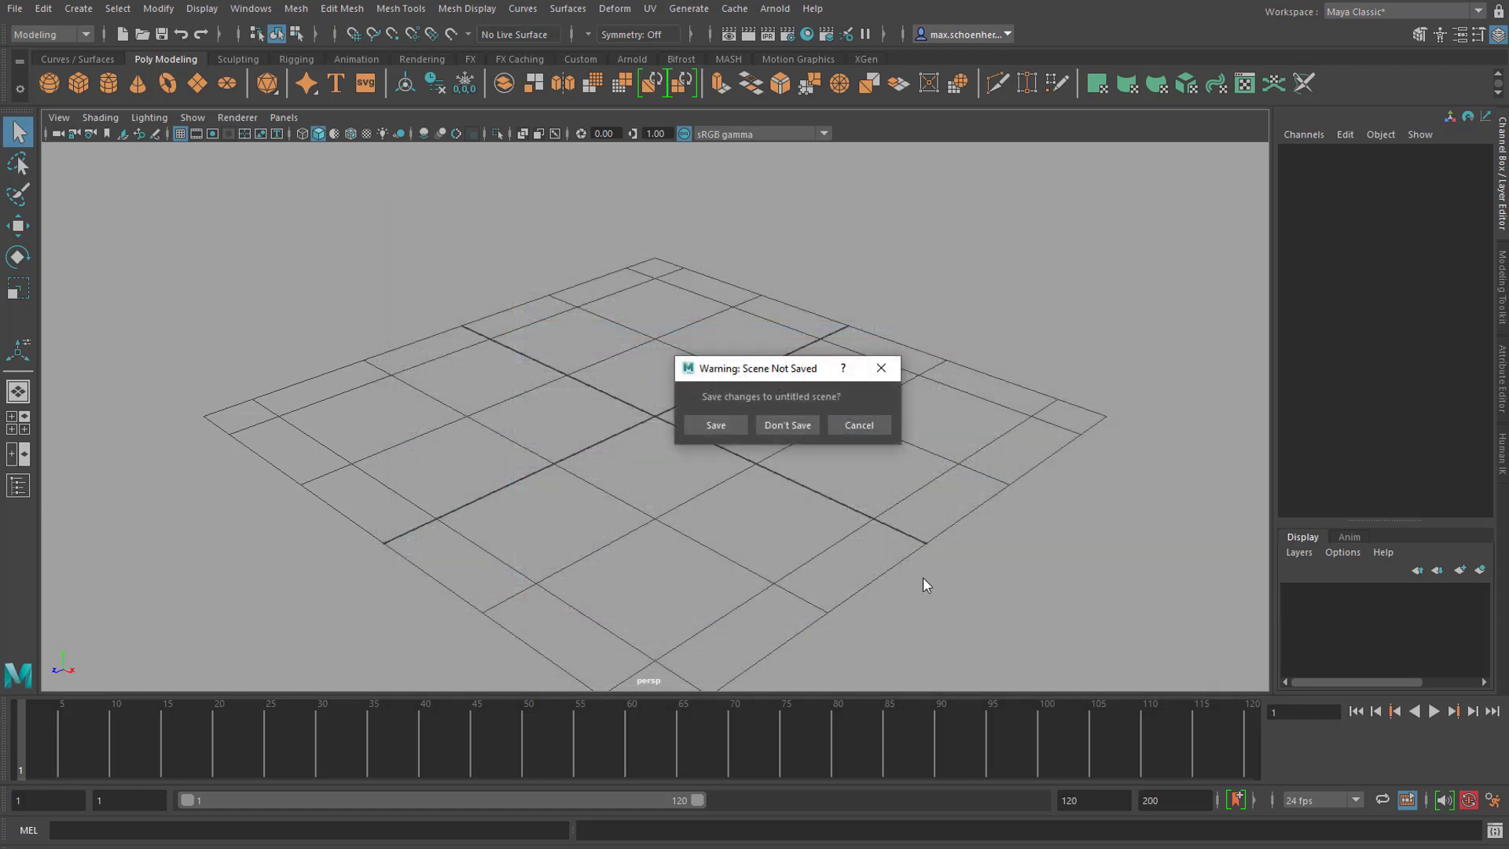
pyautogui.click(786, 424)
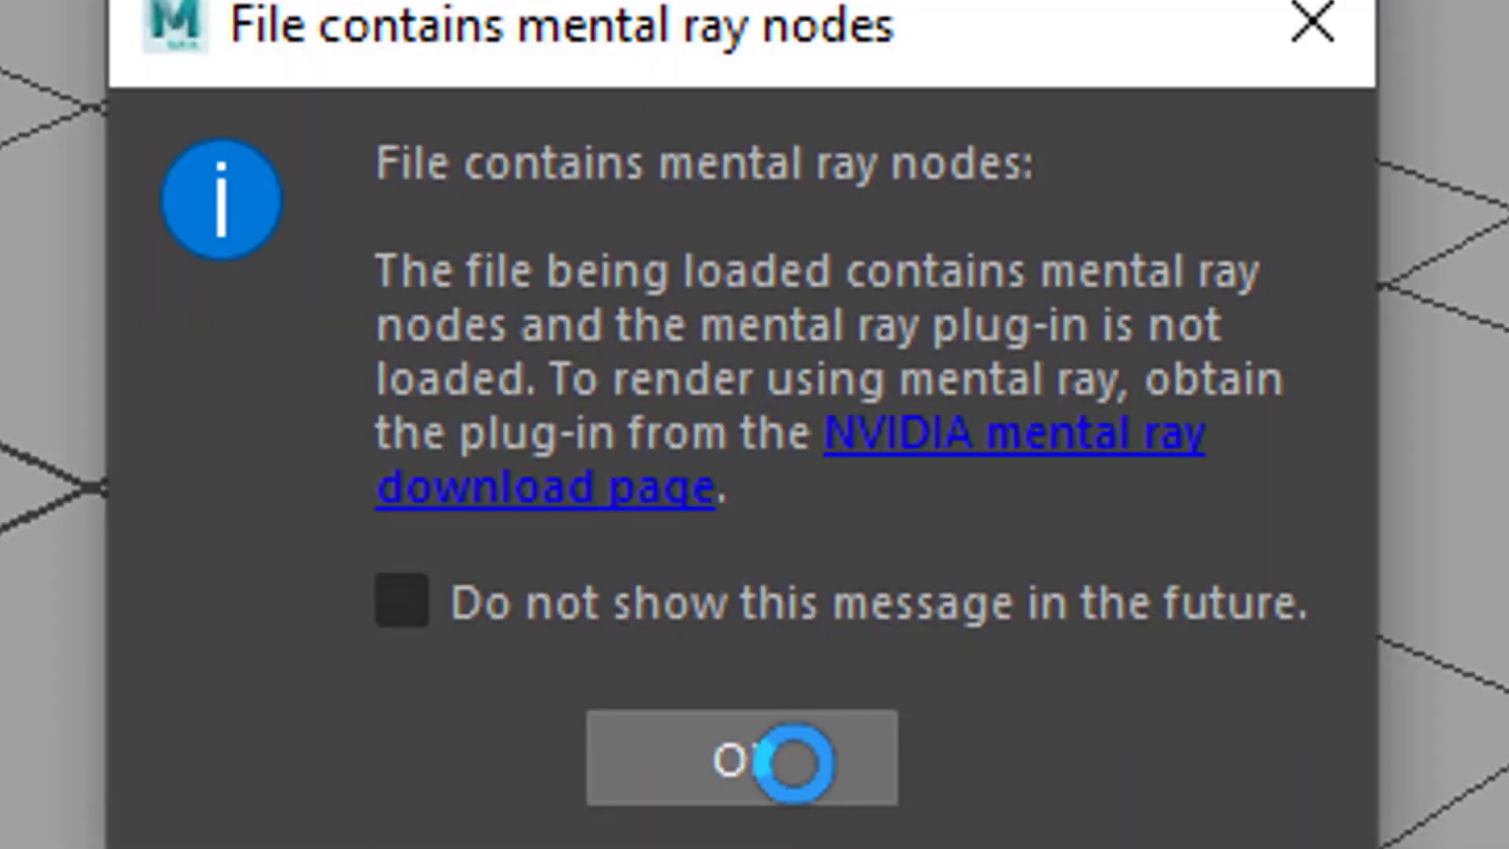
pyautogui.click(795, 471)
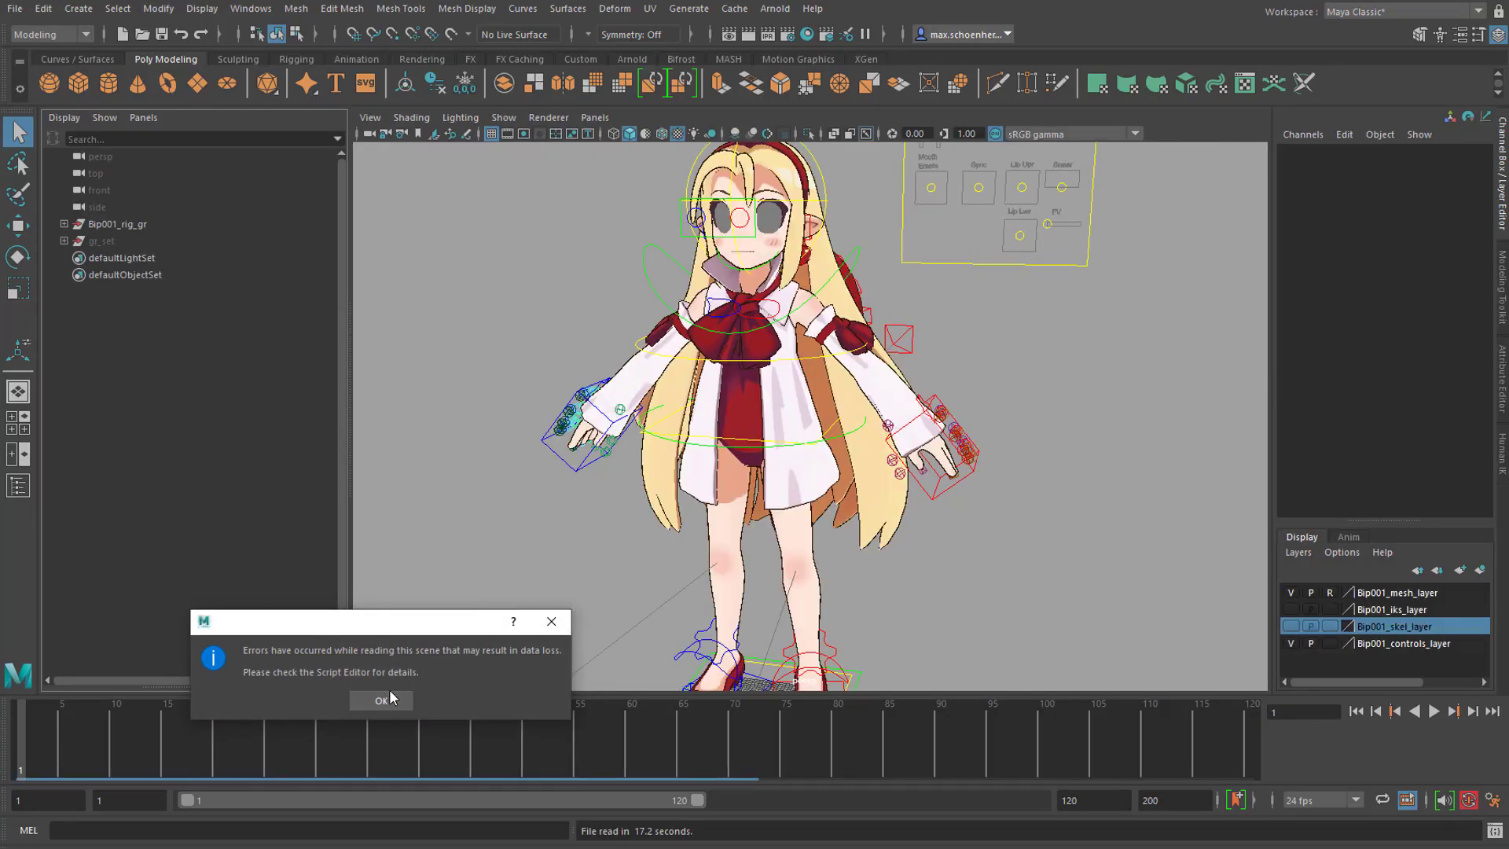
pyautogui.click(552, 621)
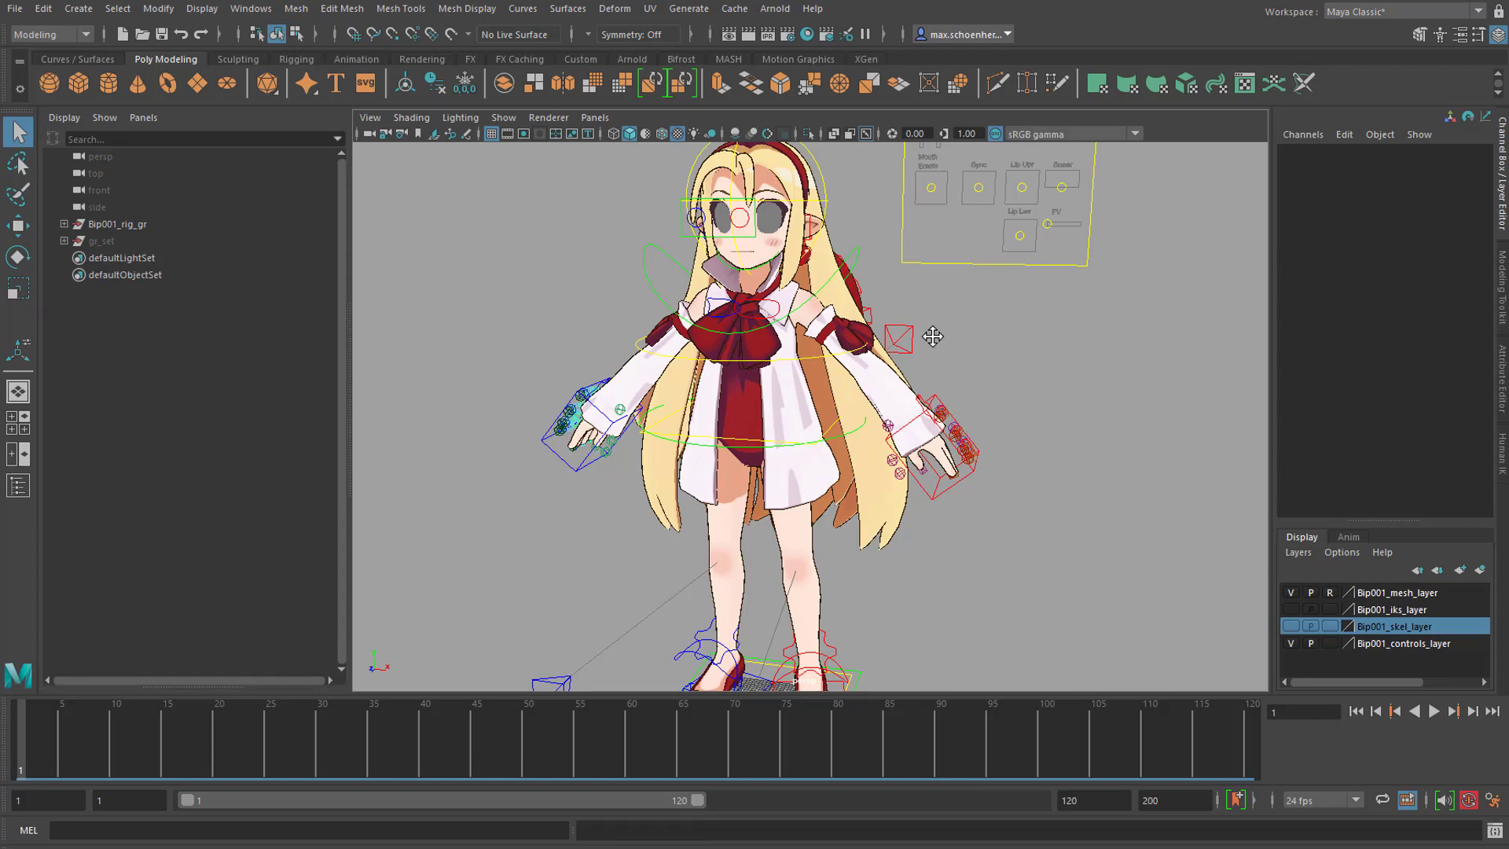
# Expand Bip001_rig_gr, Bip001_mesh_gr and gr_flonne in the scene hierarchy and select mesh_eyes
pyautogui.keyDown('alt'); pyautogui.moveTo(932, 337); pyautogui.dragTo(897, 518, button='middle'); pyautogui.keyUp('alt')
pyautogui.keyDown('alt'); pyautogui.moveTo(898, 518); pyautogui.dragTo(966, 495, button='right'); pyautogui.keyUp('alt')
pyautogui.keyDown('alt'); pyautogui.moveTo(786, 511); pyautogui.dragTo(960, 488, button='middle'); pyautogui.keyUp('alt')
pyautogui.keyDown('alt'); pyautogui.moveTo(961, 495); pyautogui.dragTo(862, 405); pyautogui.keyUp('alt')
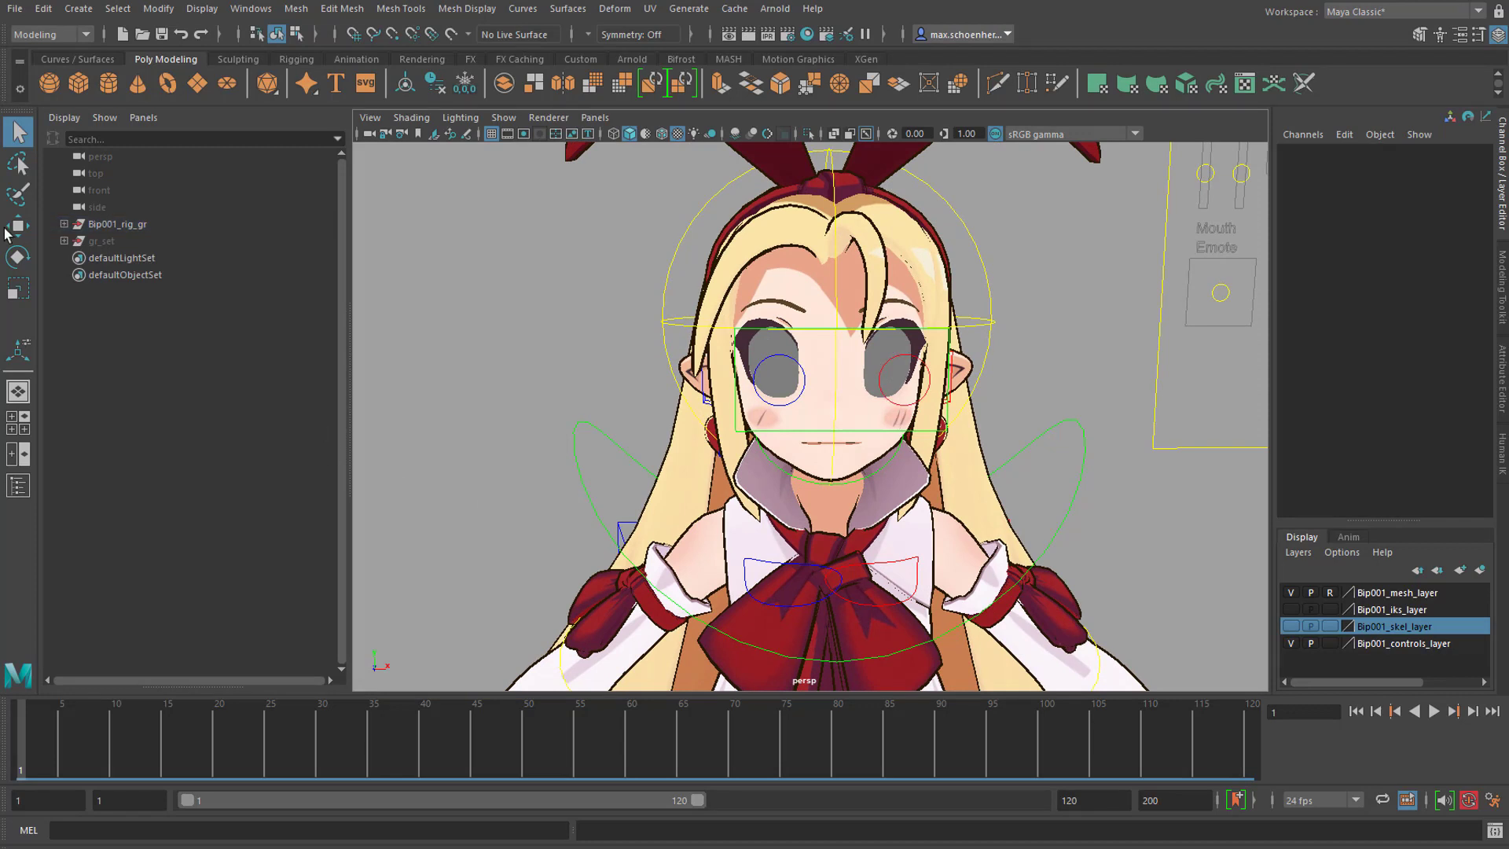
pyautogui.click(64, 225)
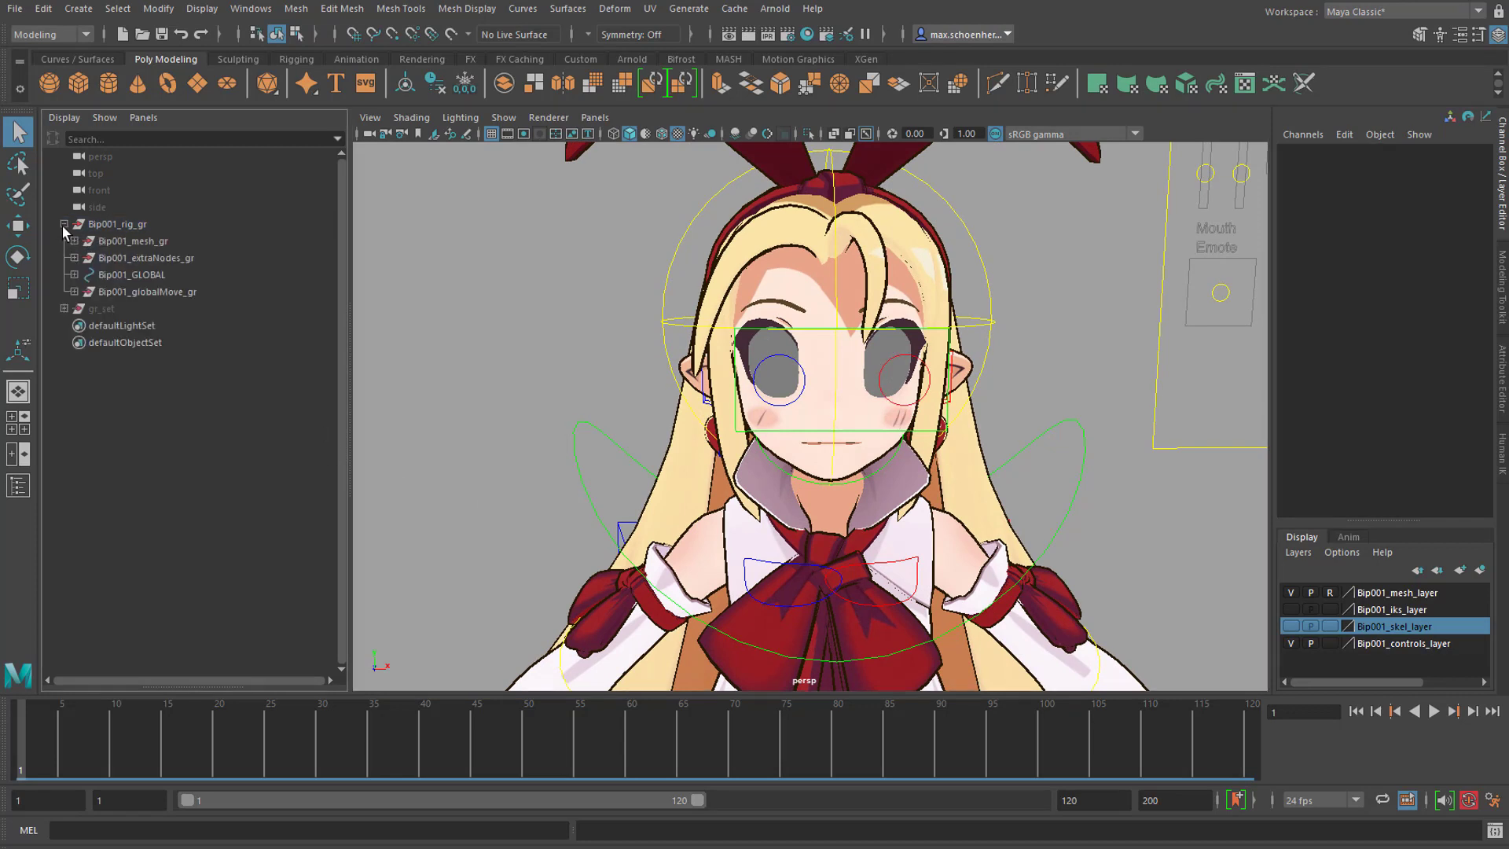
pyautogui.click(75, 242)
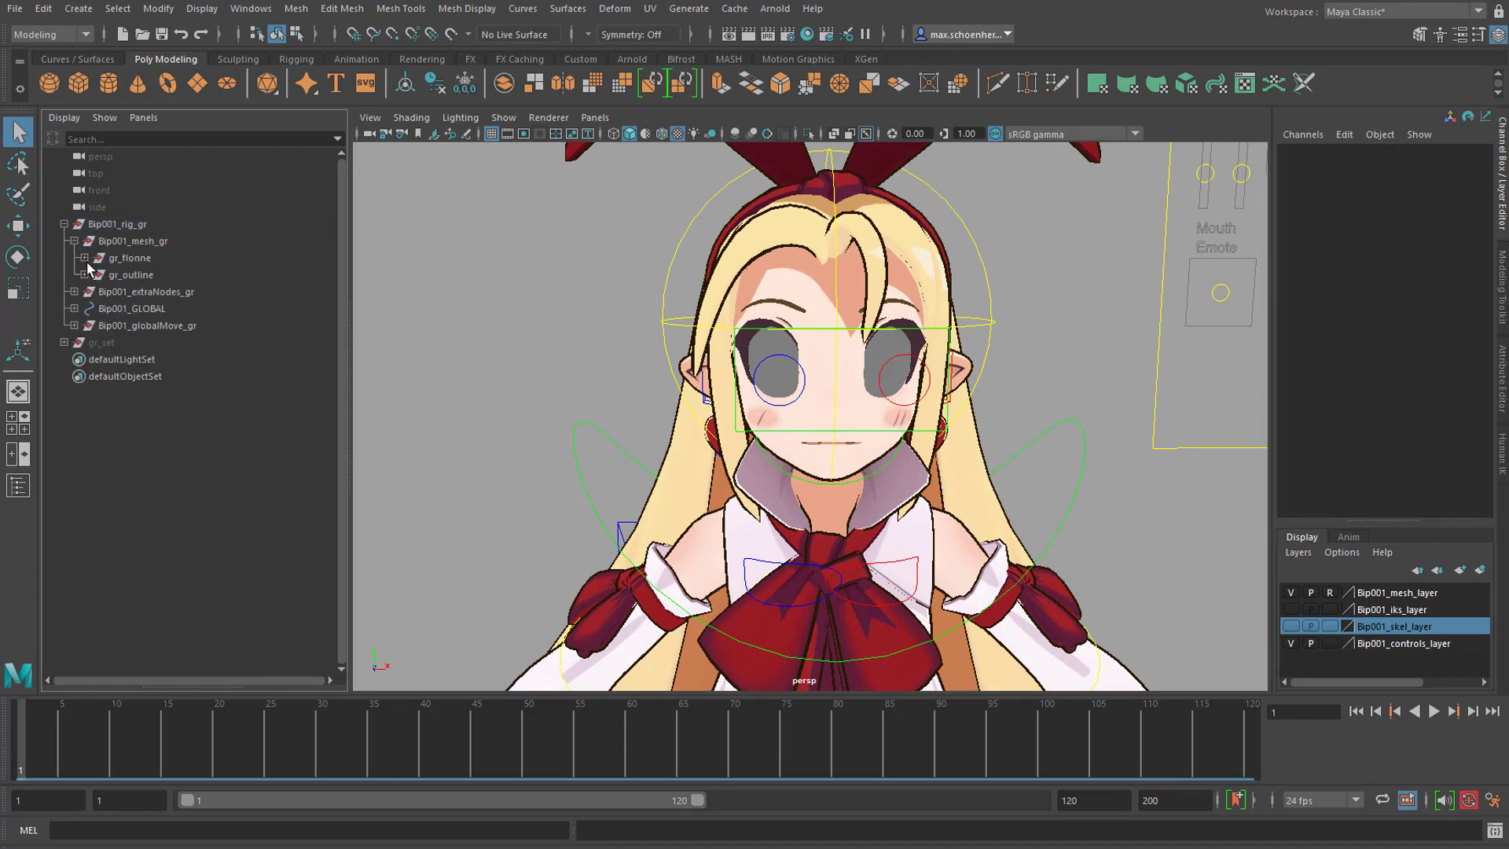
pyautogui.click(84, 257)
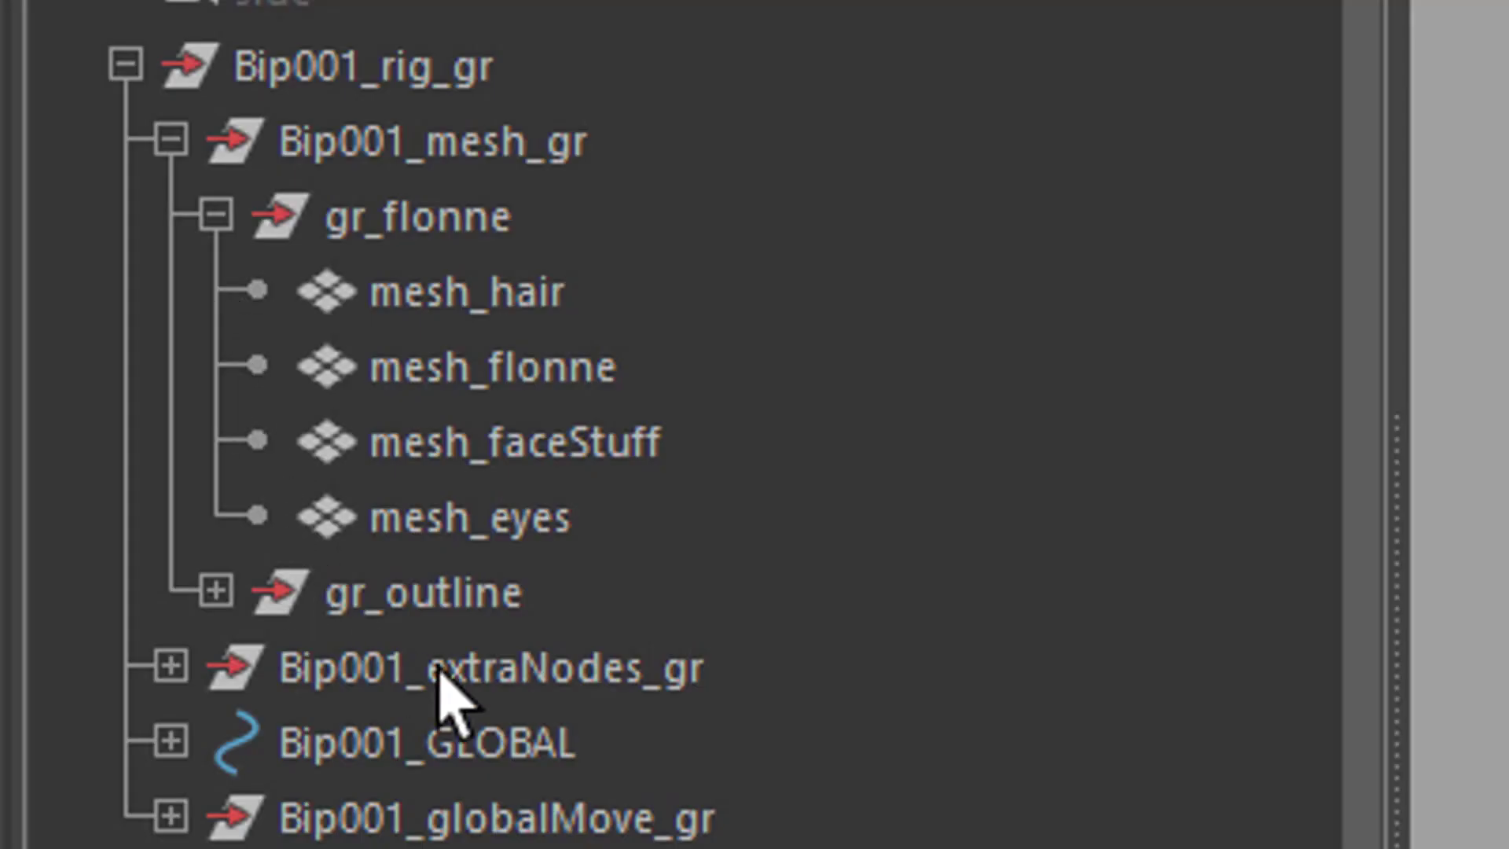
pyautogui.click(507, 534)
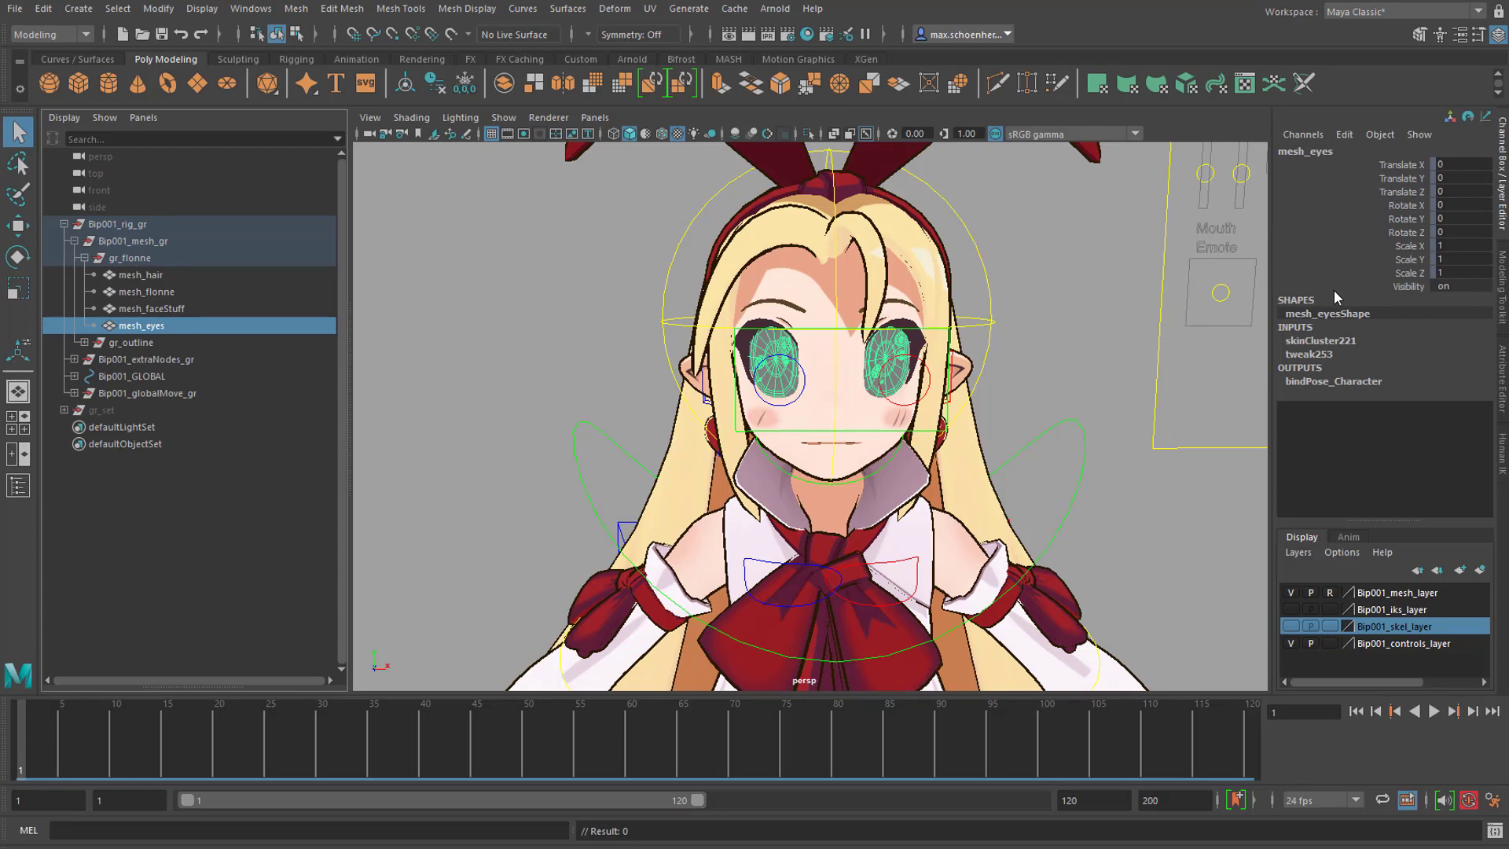
# Open the attributes of the file texture connected to the Color of the mat_flonneEyes material
pyautogui.hotkey('ctrl', 'a')
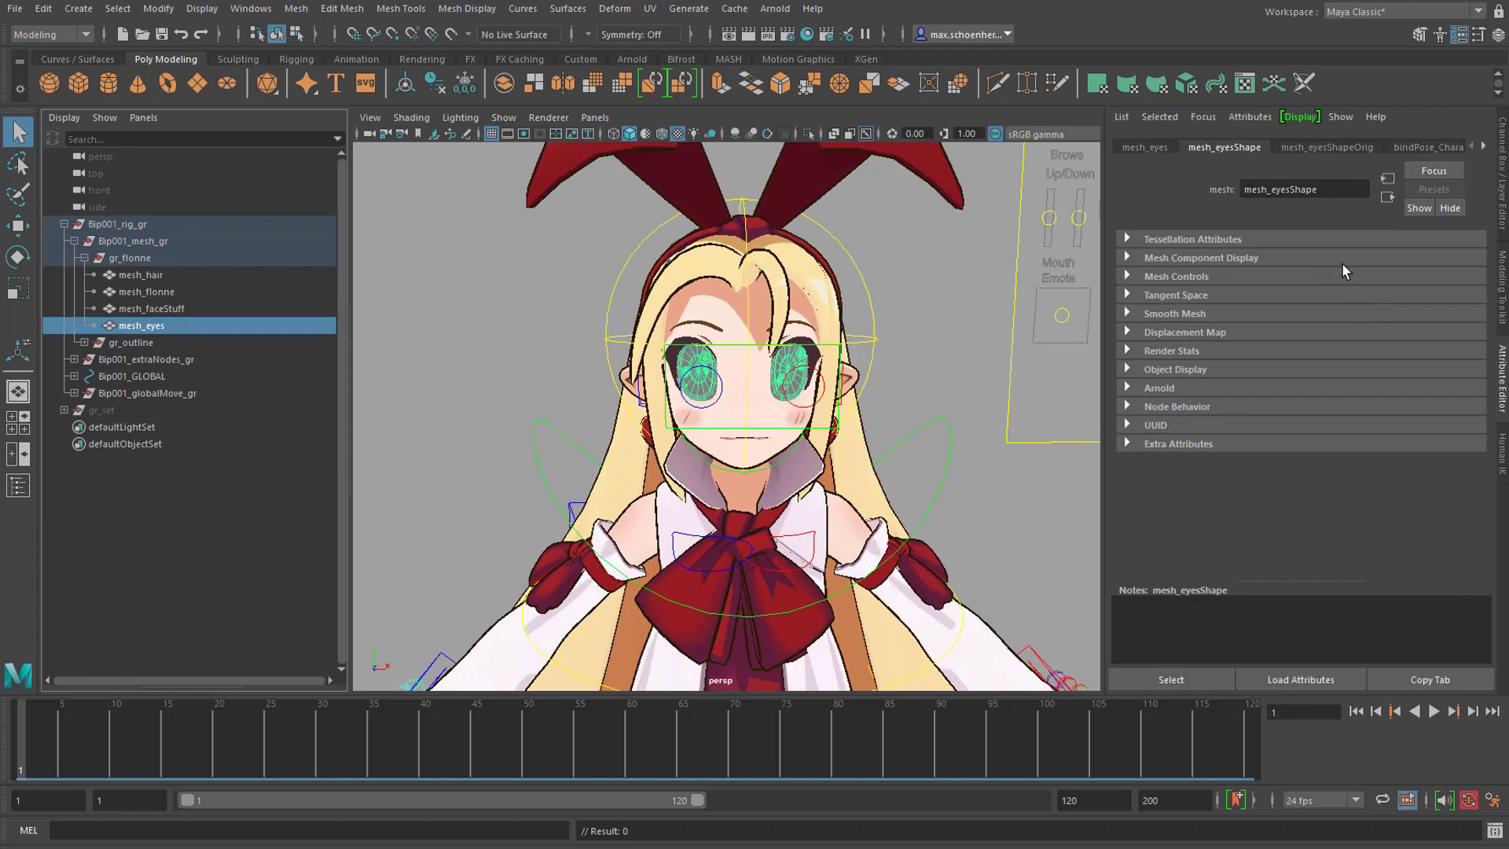
pyautogui.click(1483, 148)
pyautogui.click(1483, 148)
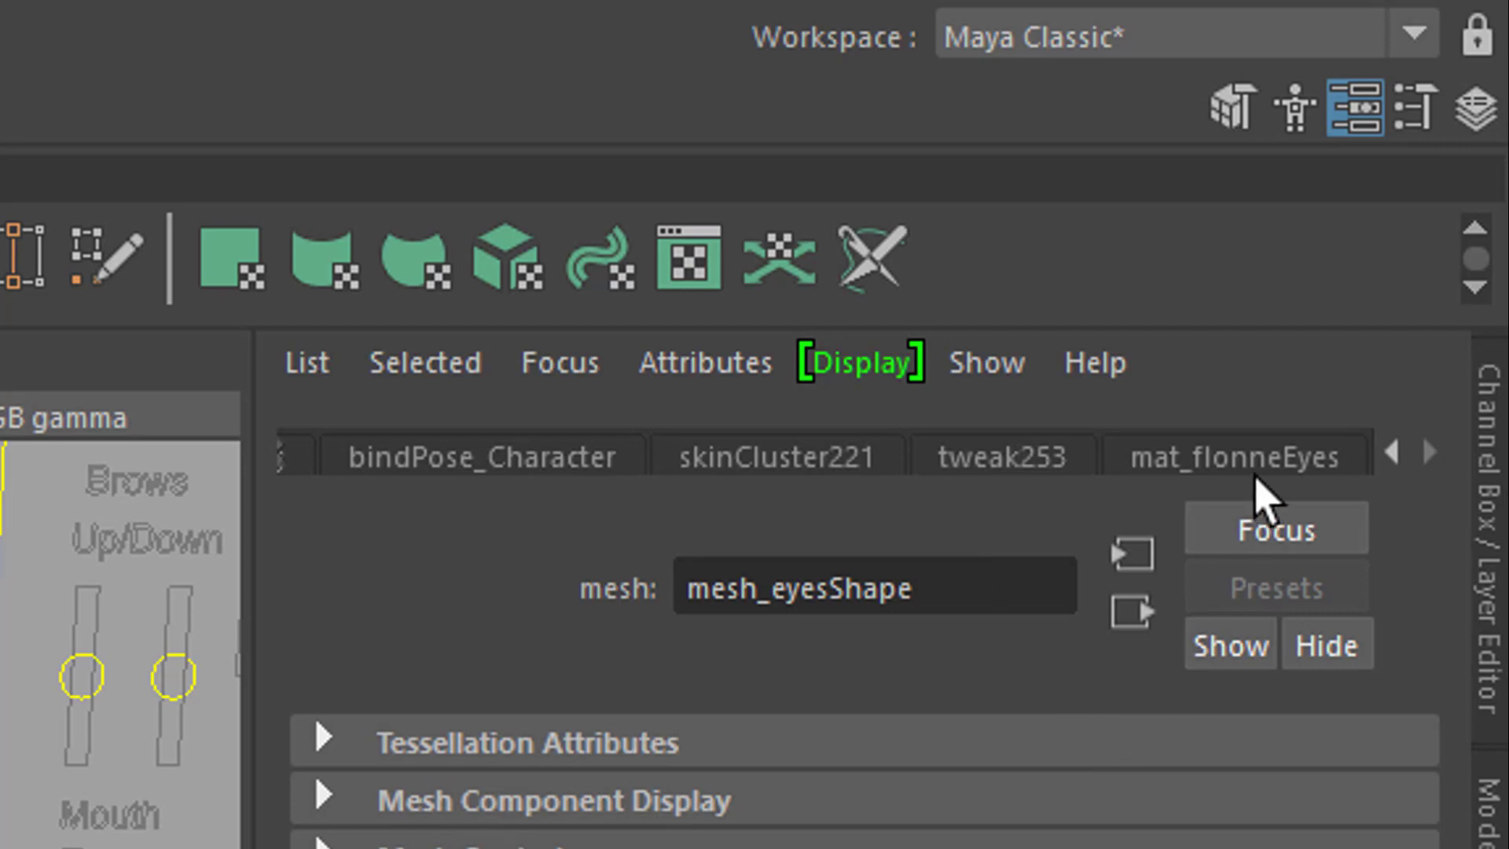
pyautogui.click(1253, 462)
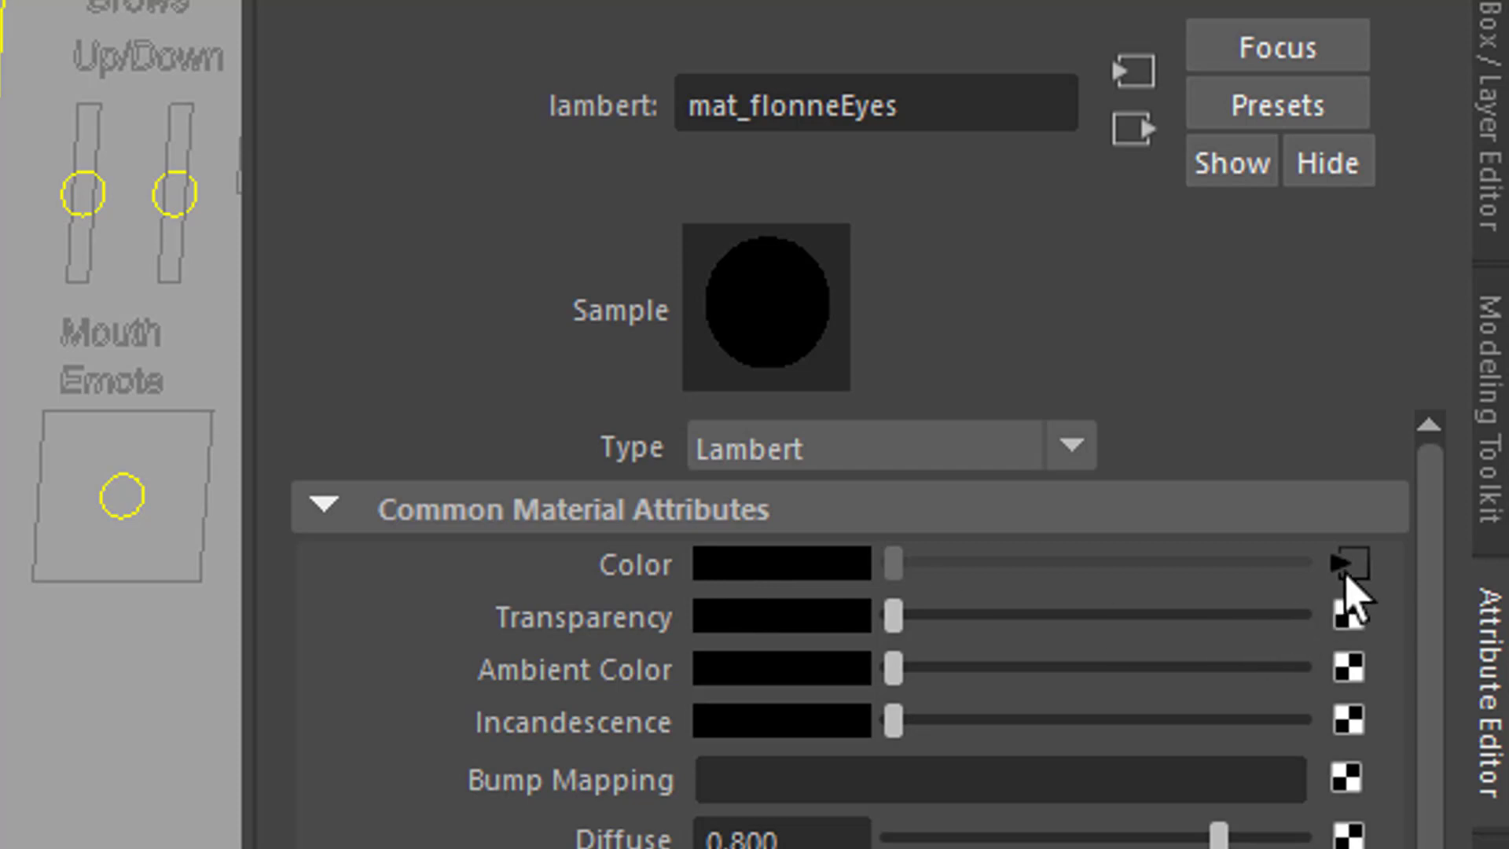
pyautogui.click(1347, 572)
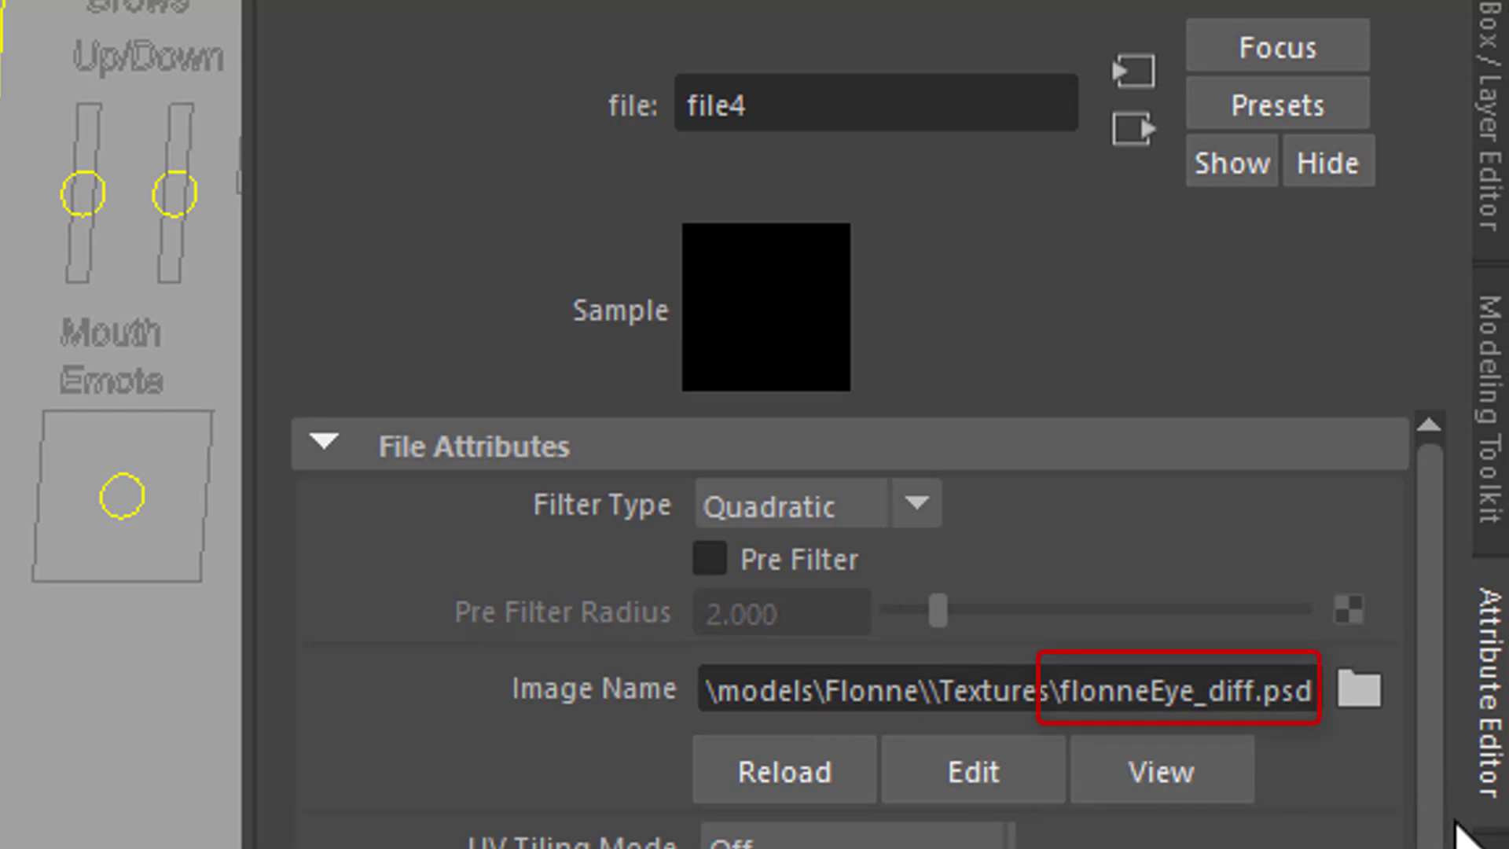
# Set the eye texture's image to flonneEye_diff.png from the sourceimages folder, then deselect the mesh to check the eyes
pyautogui.click(1358, 689)
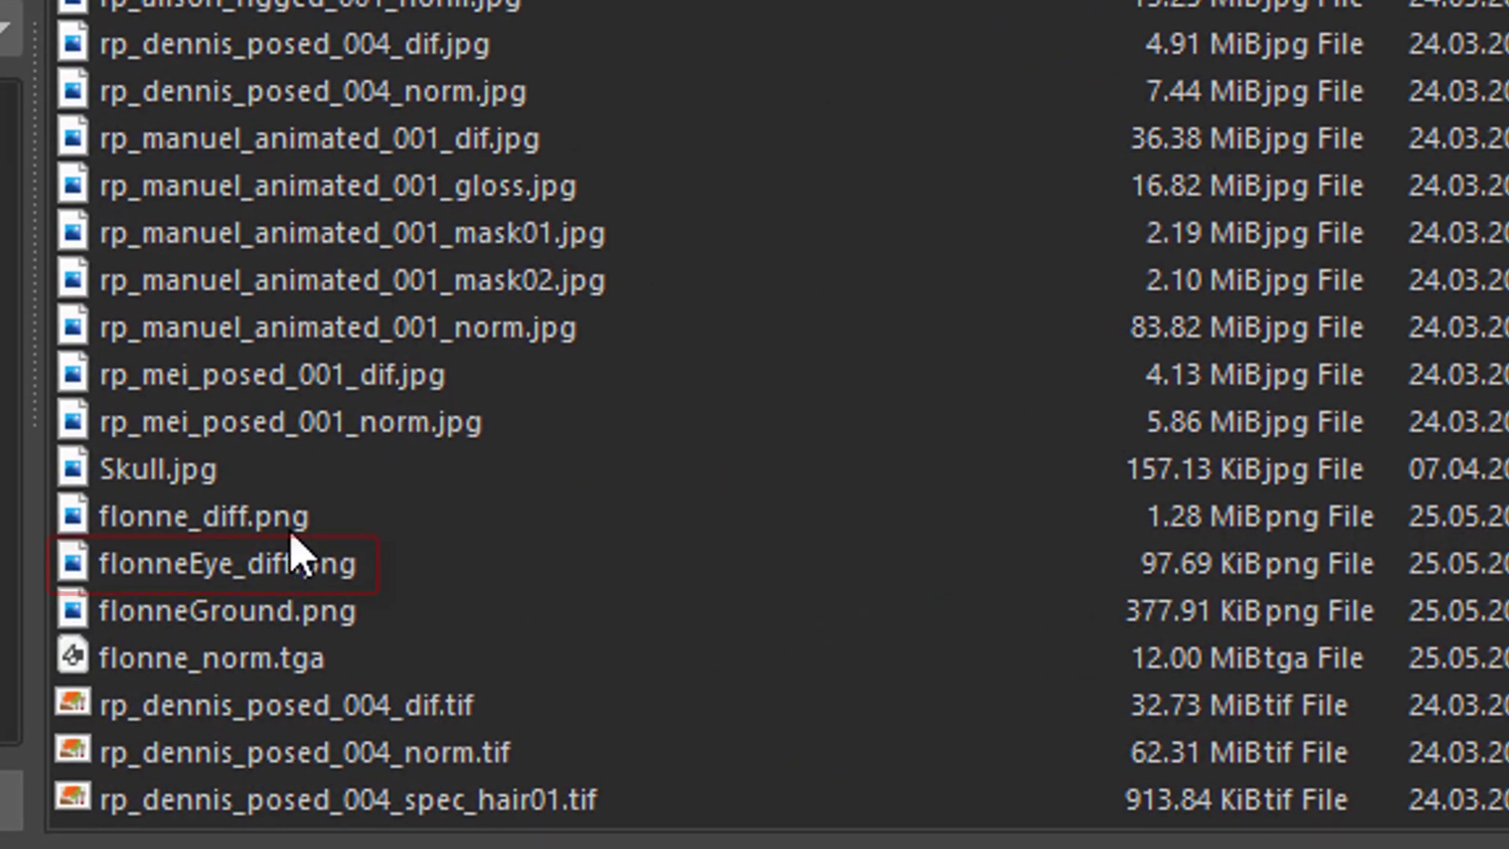
pyautogui.click(369, 578)
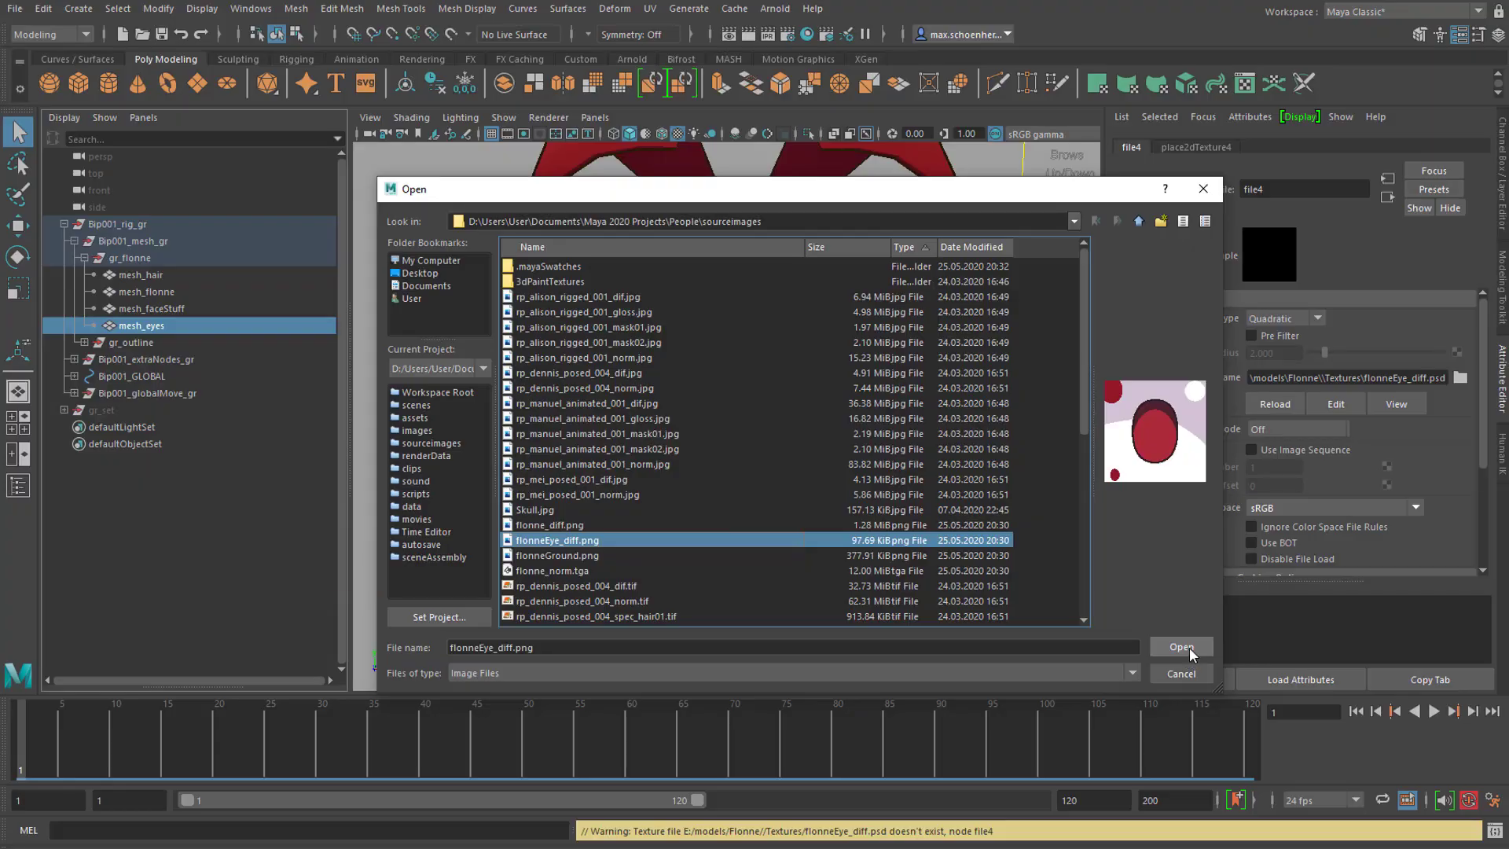
pyautogui.click(1190, 646)
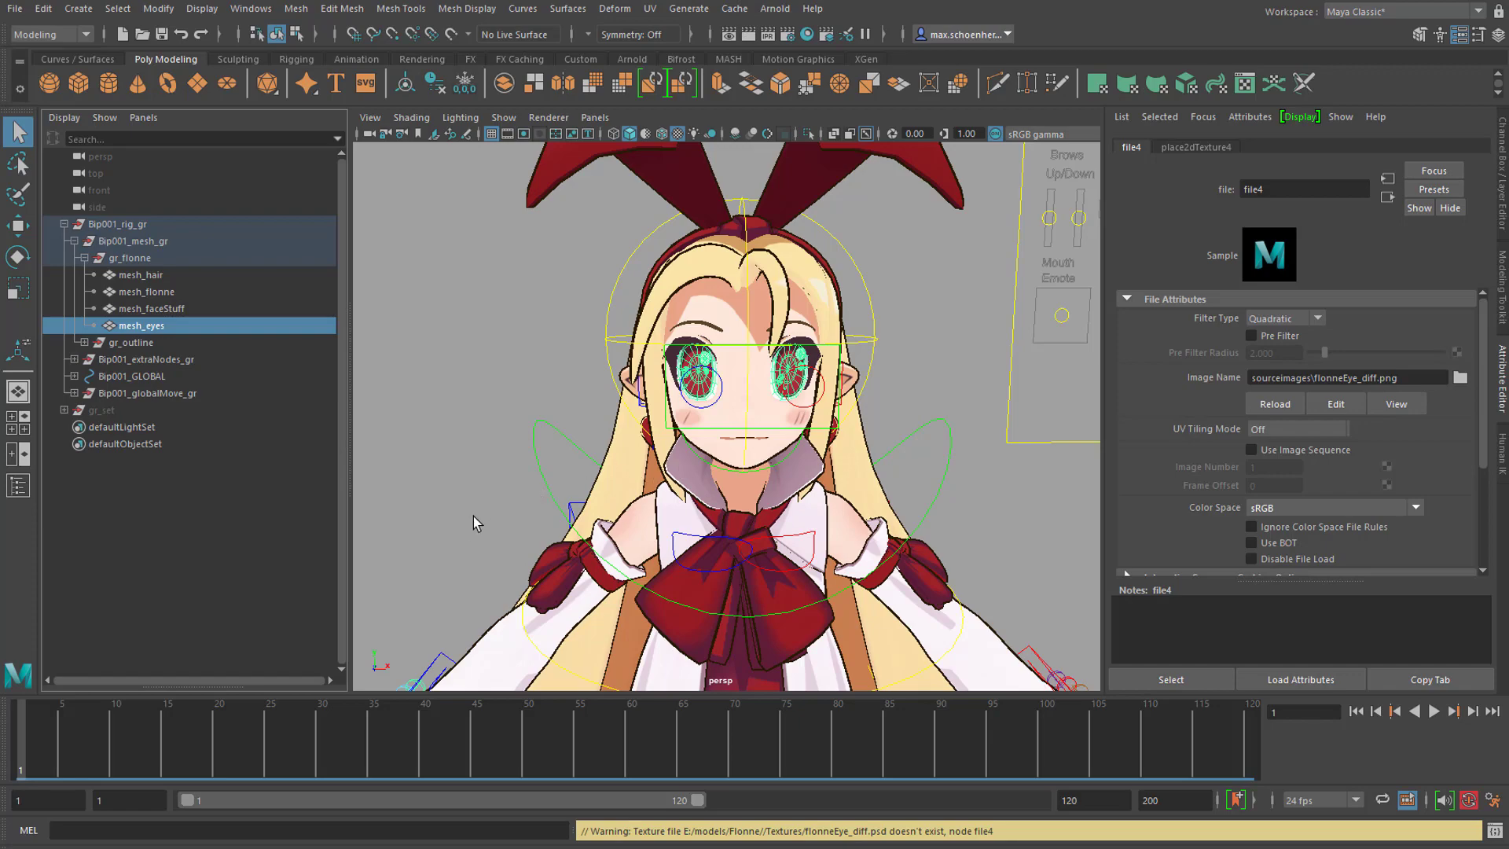
pyautogui.click(247, 545)
pyautogui.moveTo(836, 509)
pyautogui.keyDown('alt'); pyautogui.mouseDown()
pyautogui.moveTo(746, 501)
pyautogui.moveTo(859, 483)
pyautogui.moveTo(843, 507)
pyautogui.mouseUp(); pyautogui.keyUp('alt')
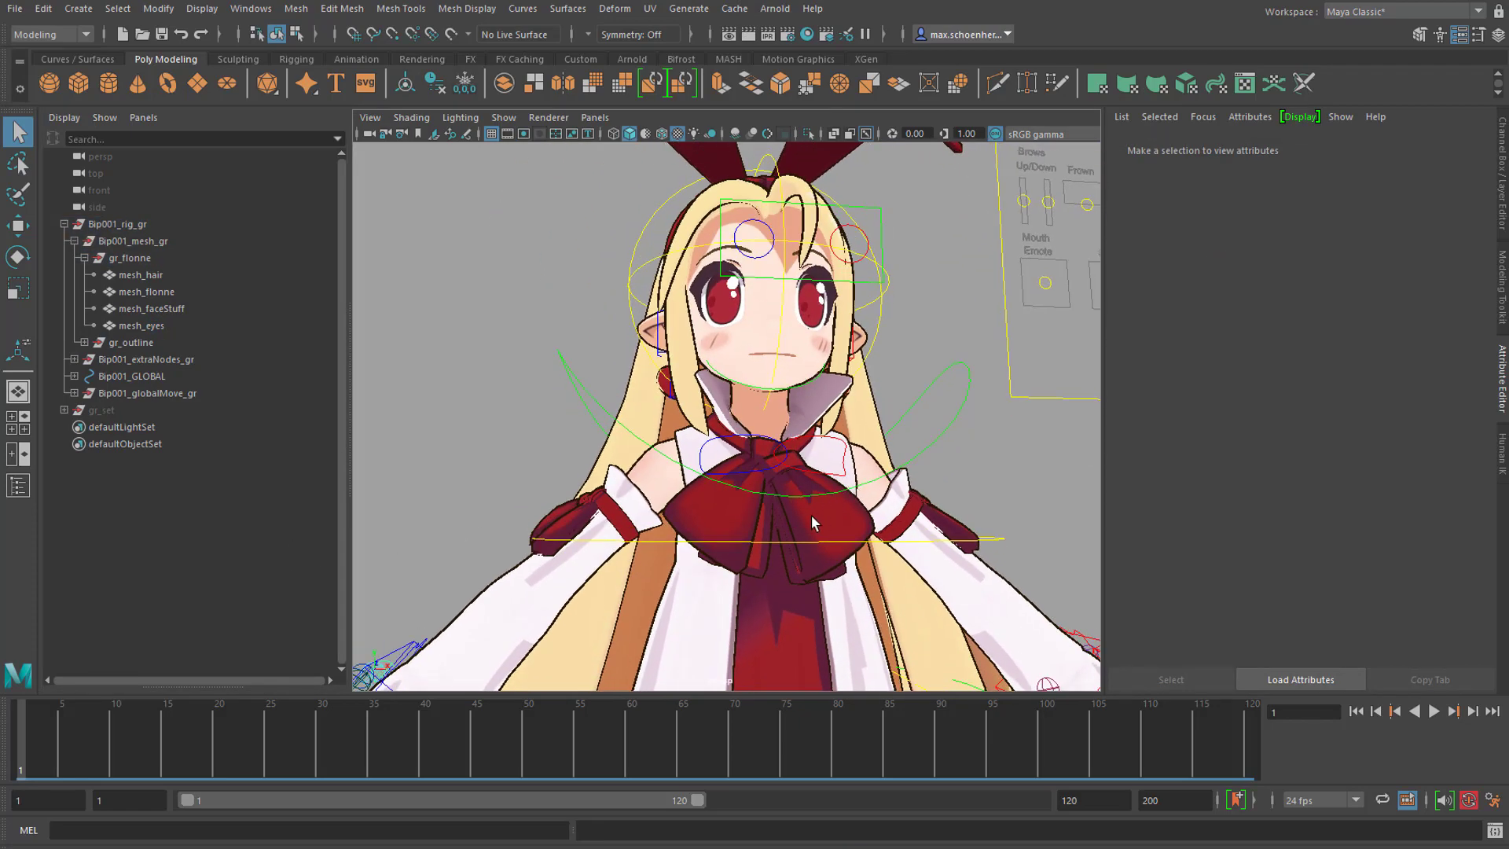
pyautogui.scroll(-5, 837, 468)
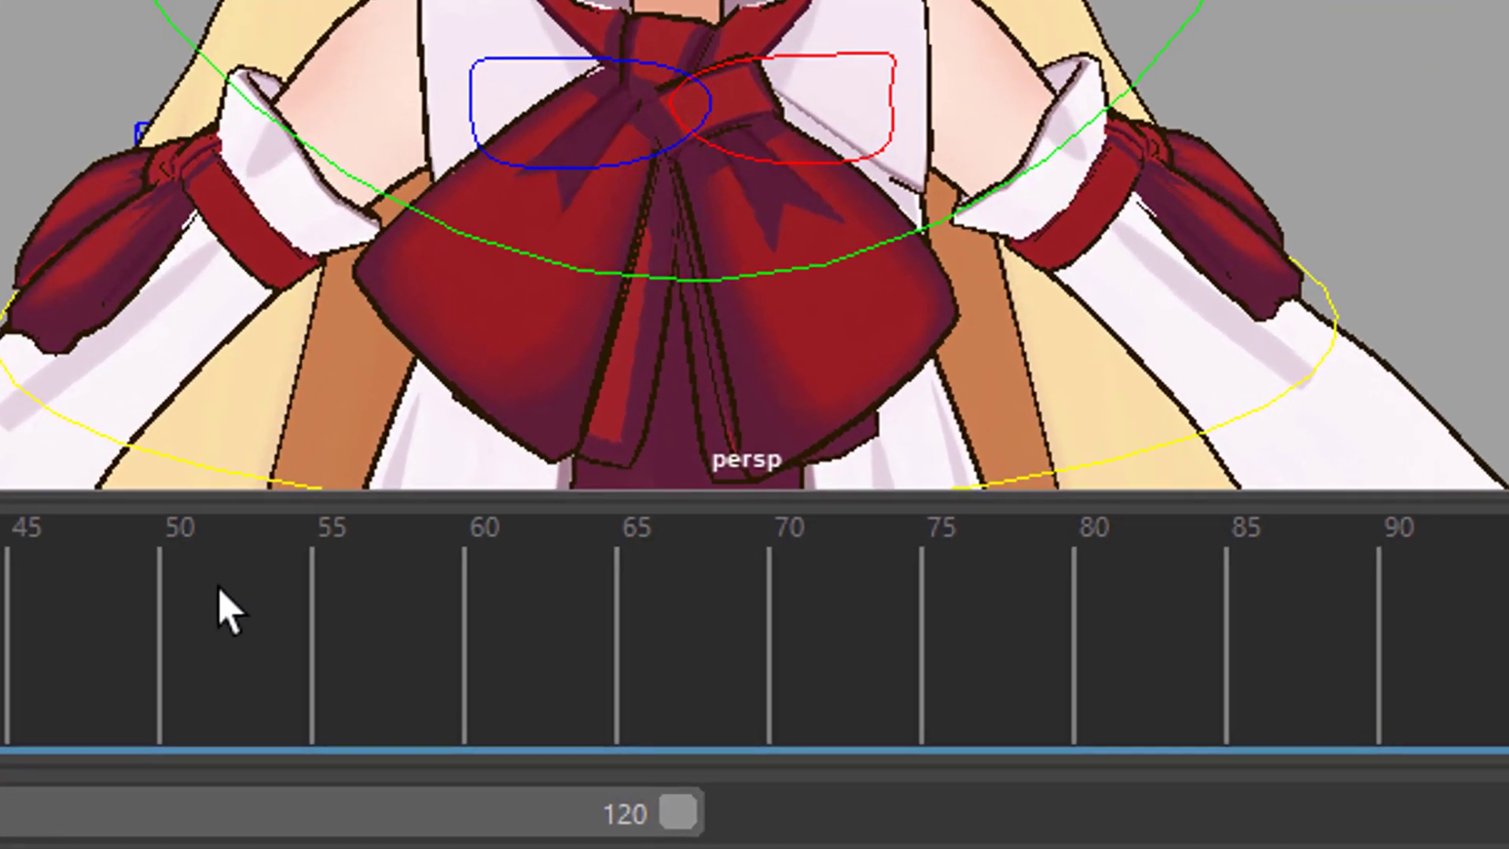
# Import the audio file How far.wav into the timeline
pyautogui.rightClick(228, 611)
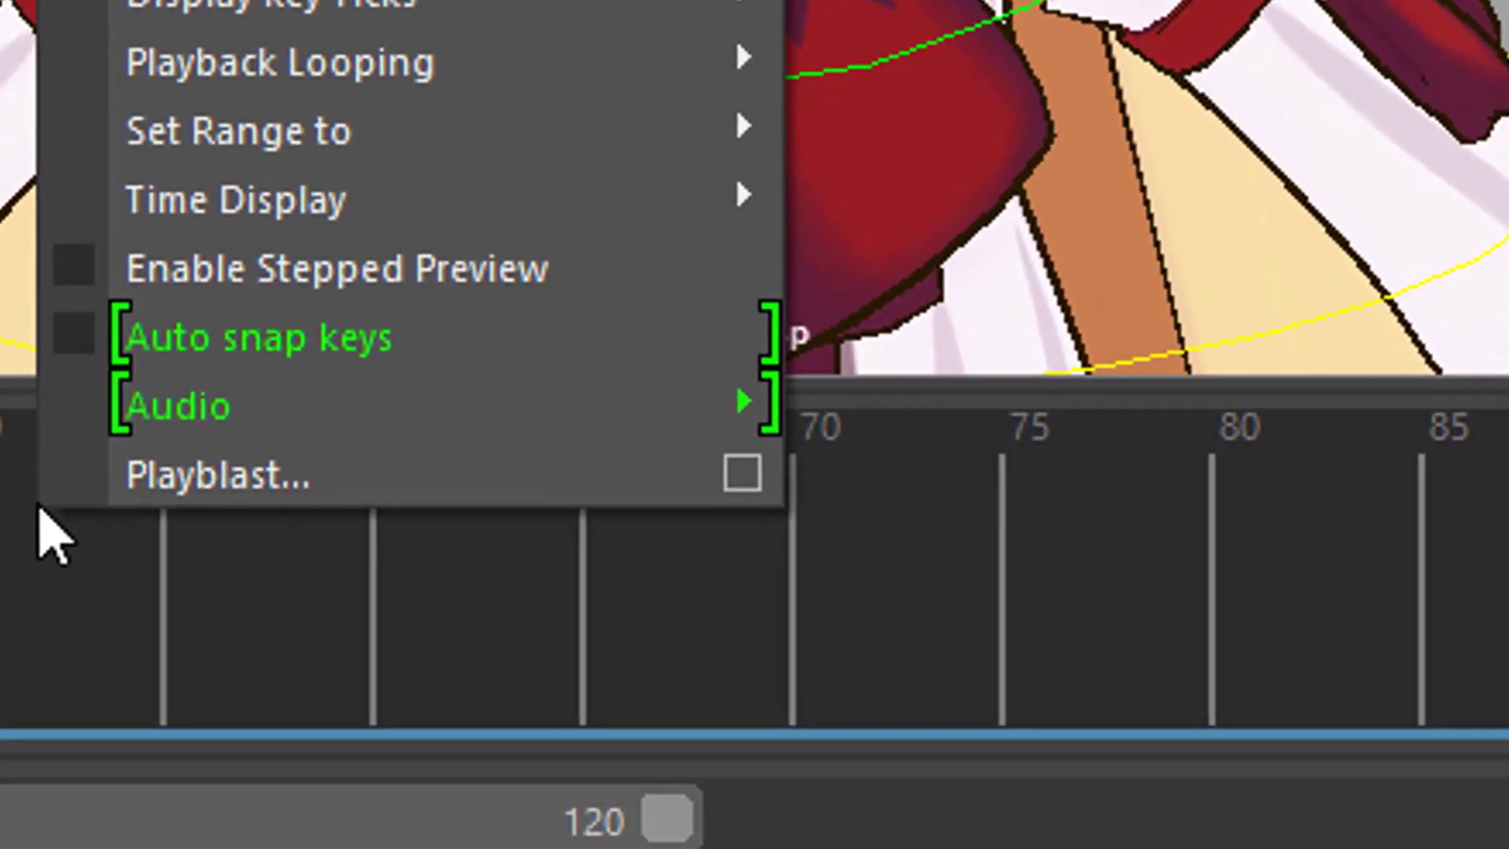
pyautogui.moveTo(228, 420)
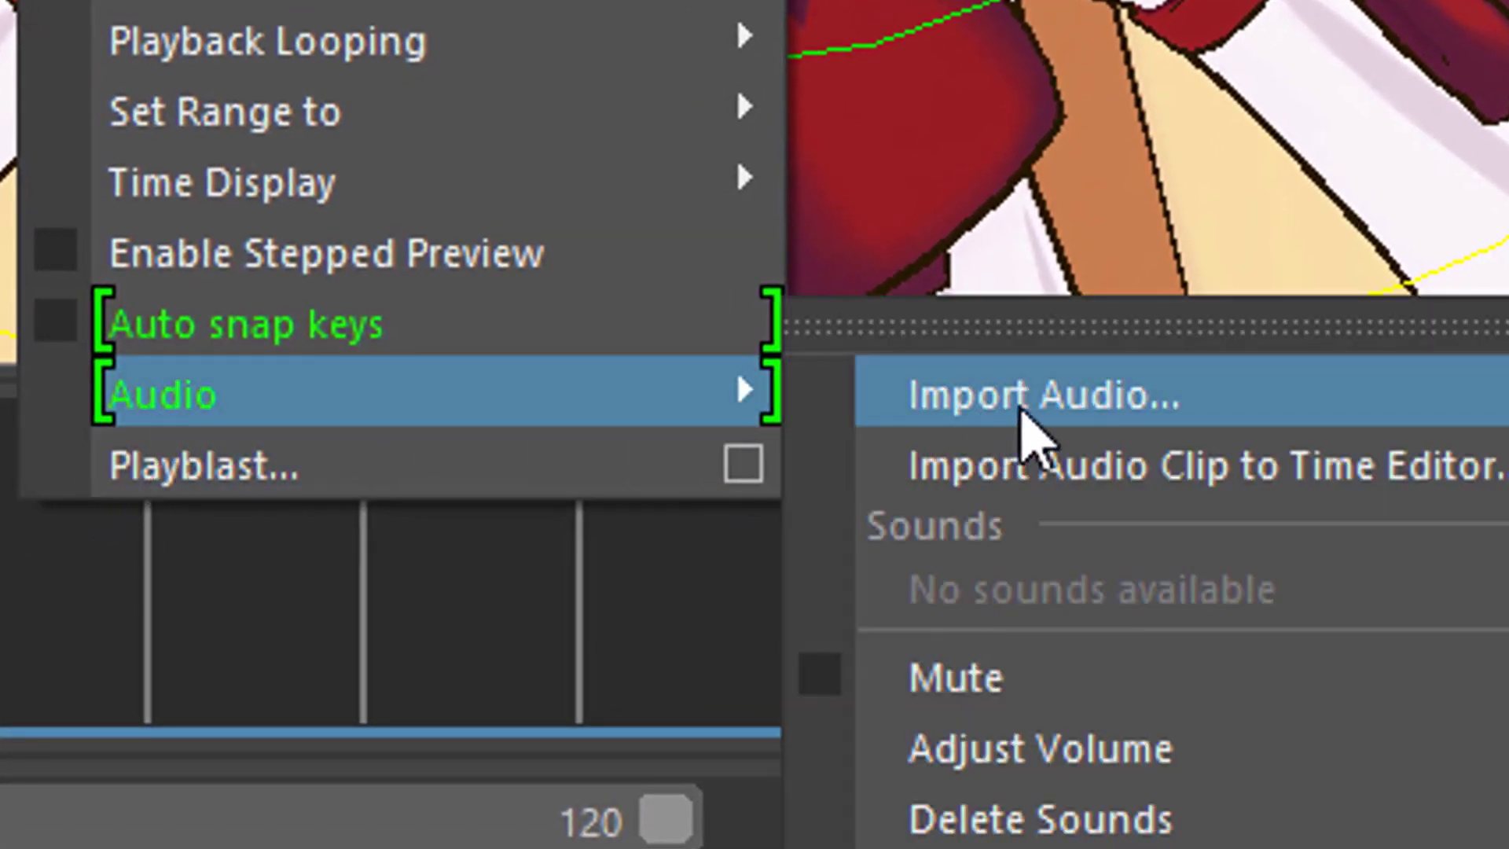
pyautogui.click(1021, 397)
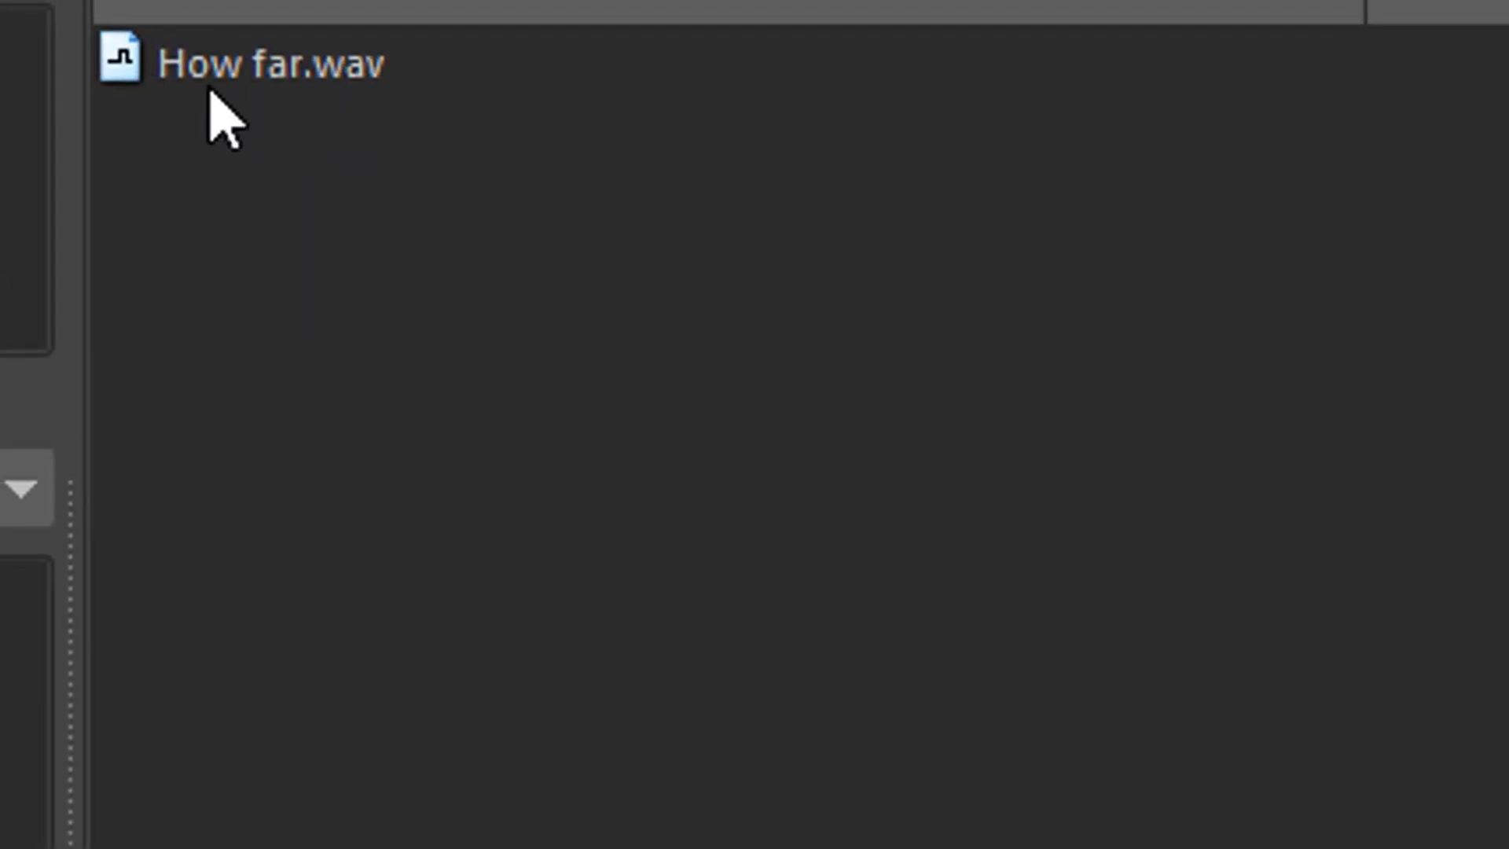
pyautogui.click(215, 67)
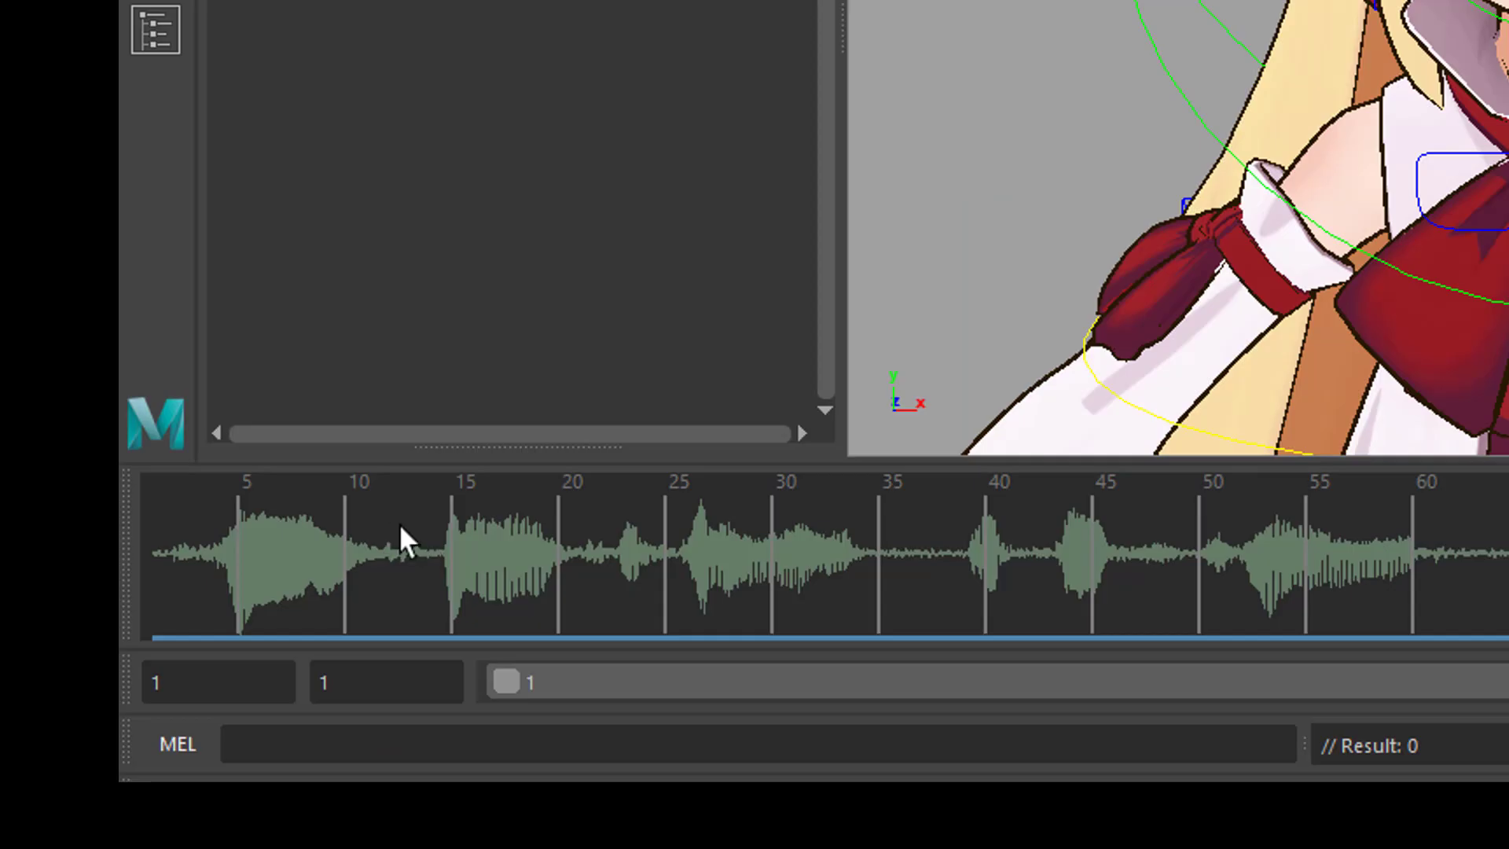
# Scrub through the timeline and play the animation forwards briefly to check the imported audio, then stop playback
pyautogui.moveTo(248, 577)
pyautogui.mouseDown()
pyautogui.moveTo(864, 577)
pyautogui.moveTo(1504, 550)
pyautogui.moveTo(1325, 482)
pyautogui.moveTo(1504, 550)
pyautogui.mouseUp()
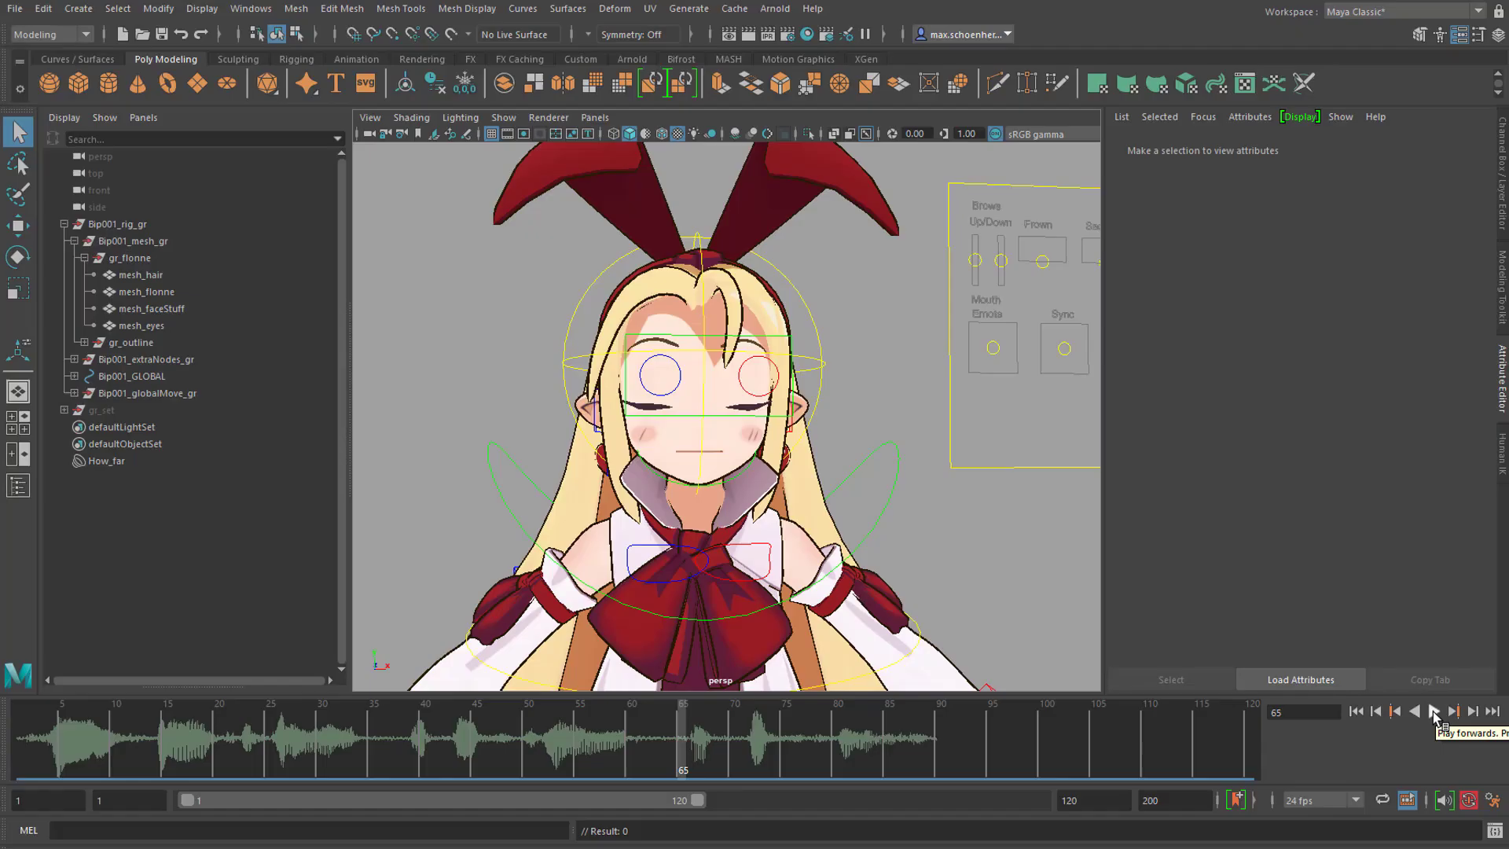
pyautogui.click(1433, 712)
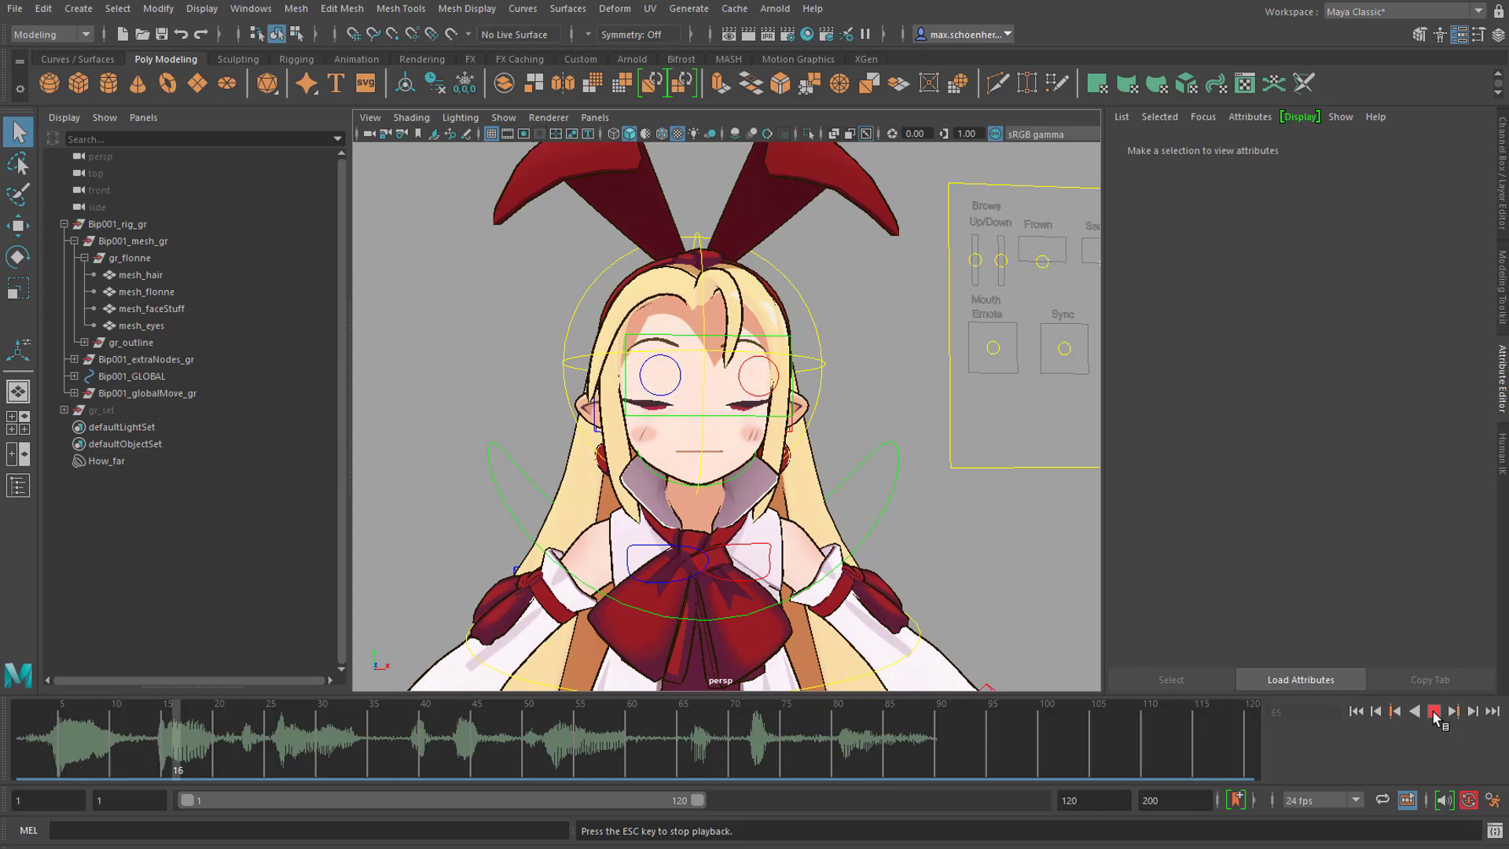
pyautogui.click(1433, 711)
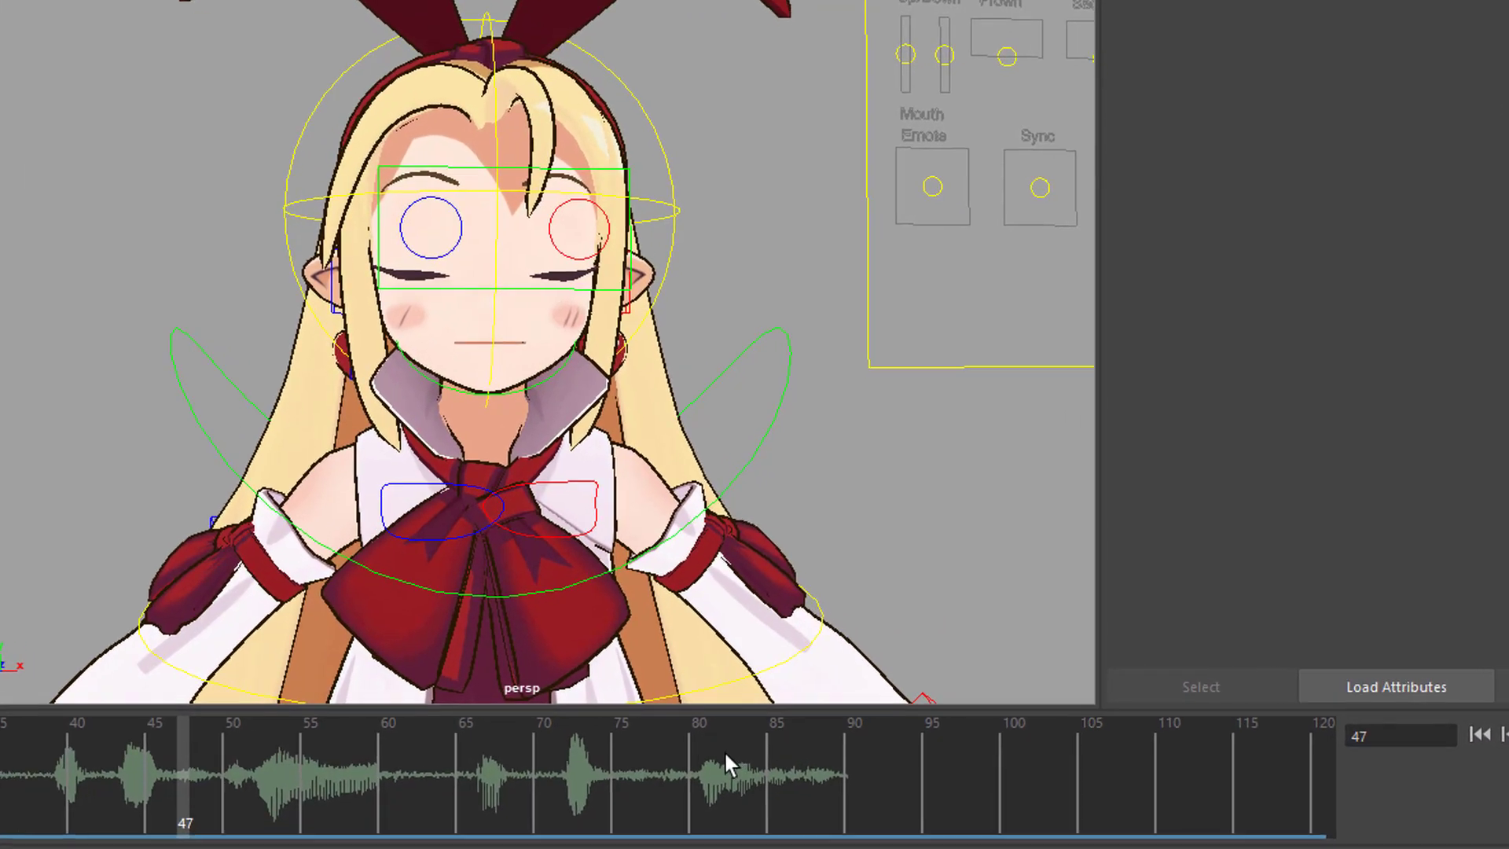
# Set the timeline's playback speed to Real-time
pyautogui.rightClick(820, 736)
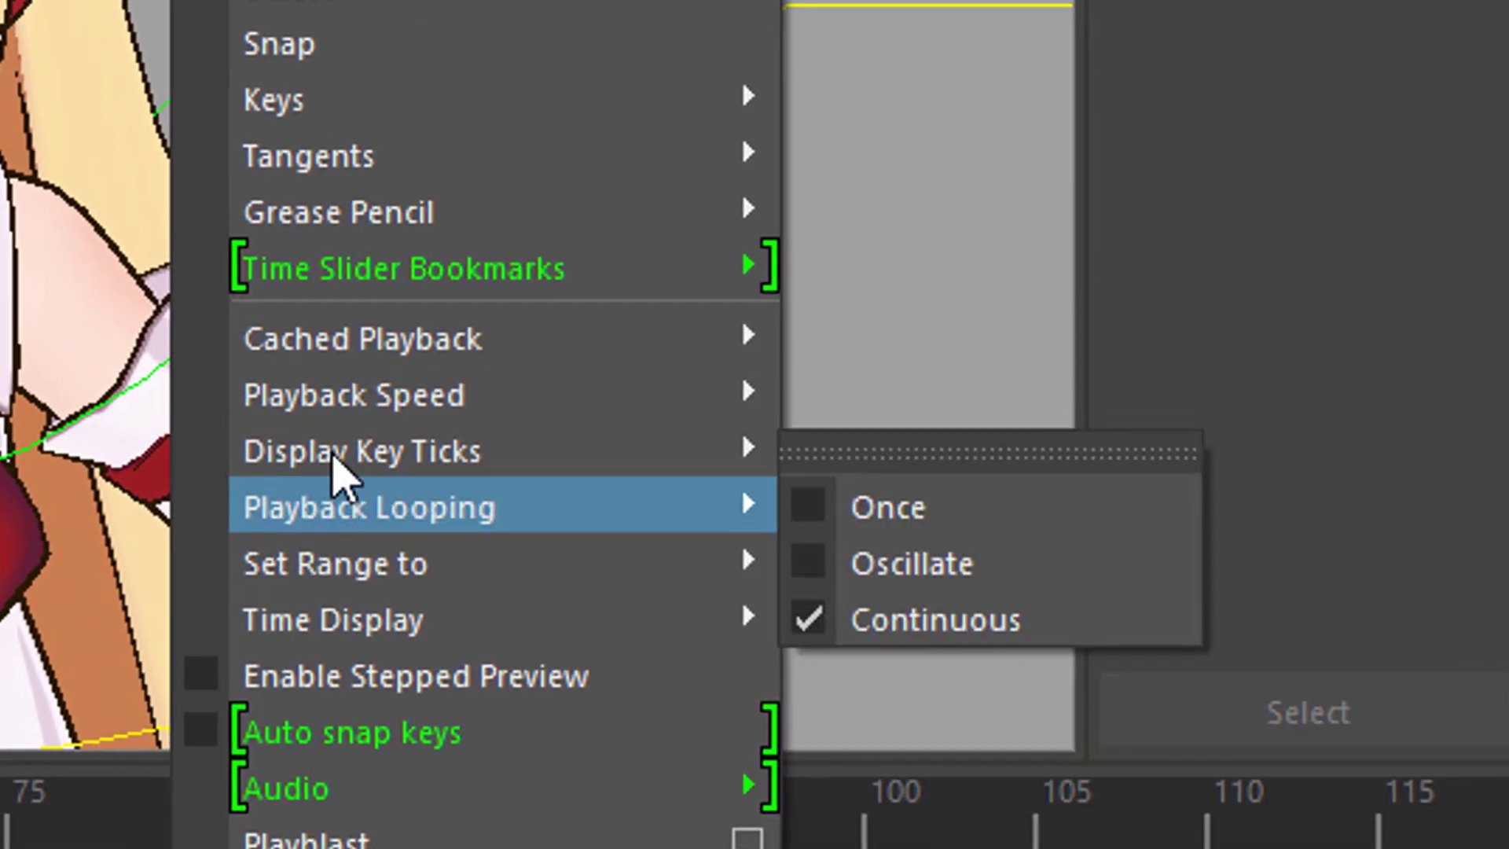
pyautogui.moveTo(545, 468)
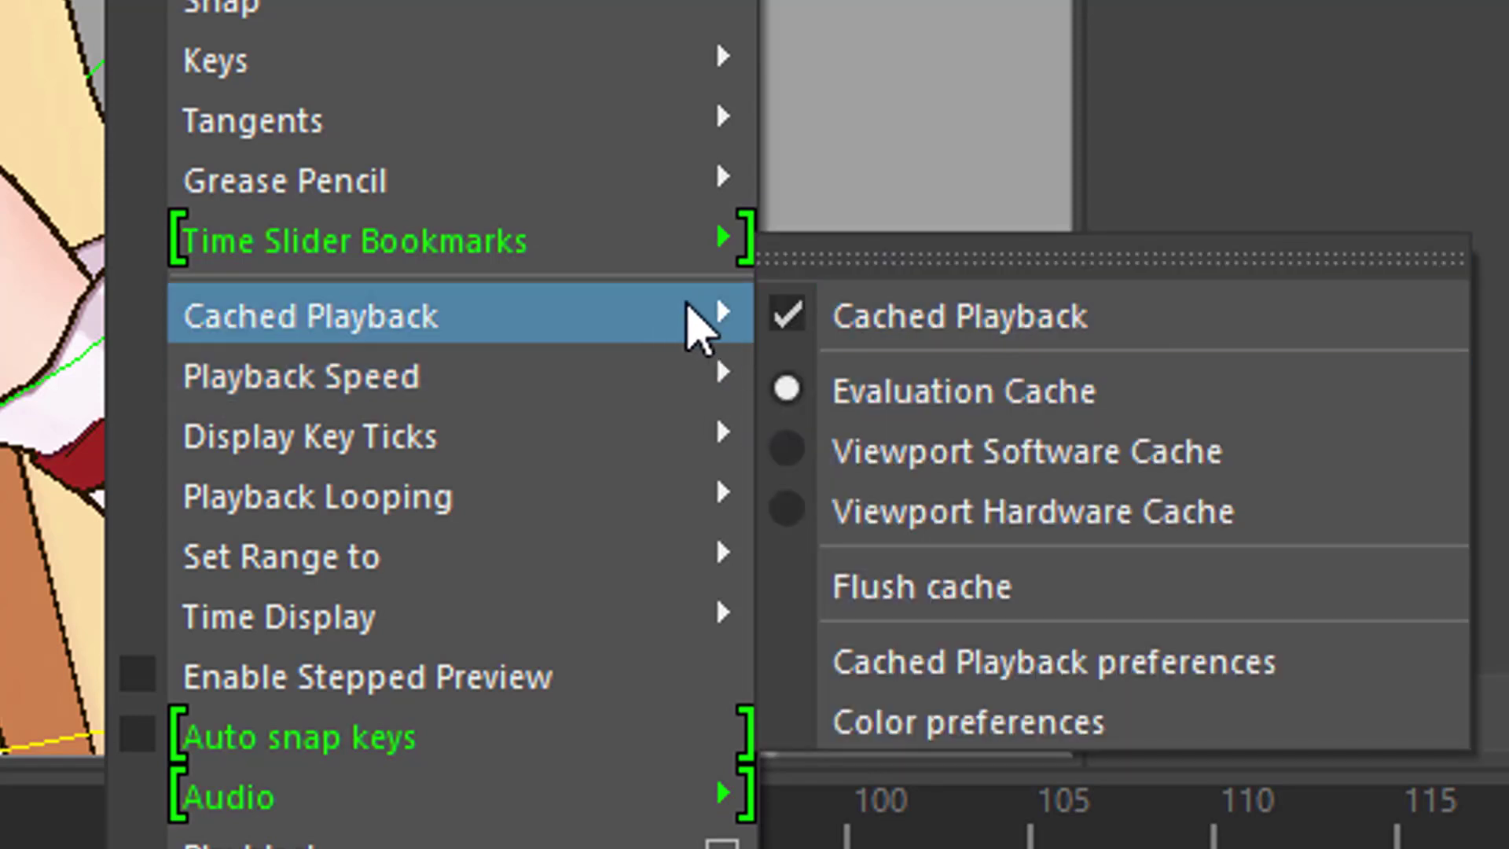
pyautogui.moveTo(619, 357)
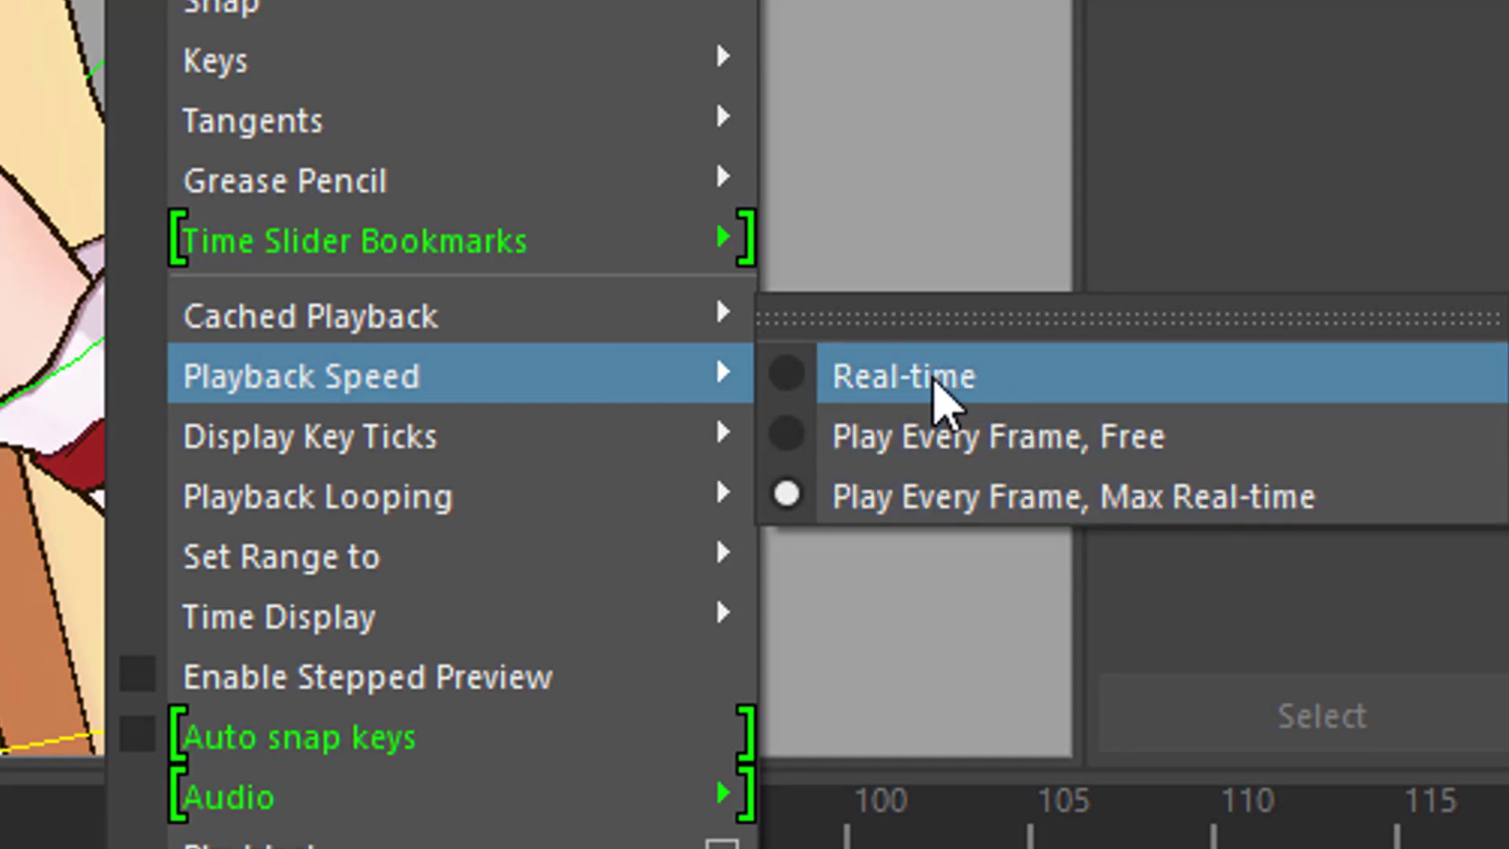
pyautogui.click(927, 378)
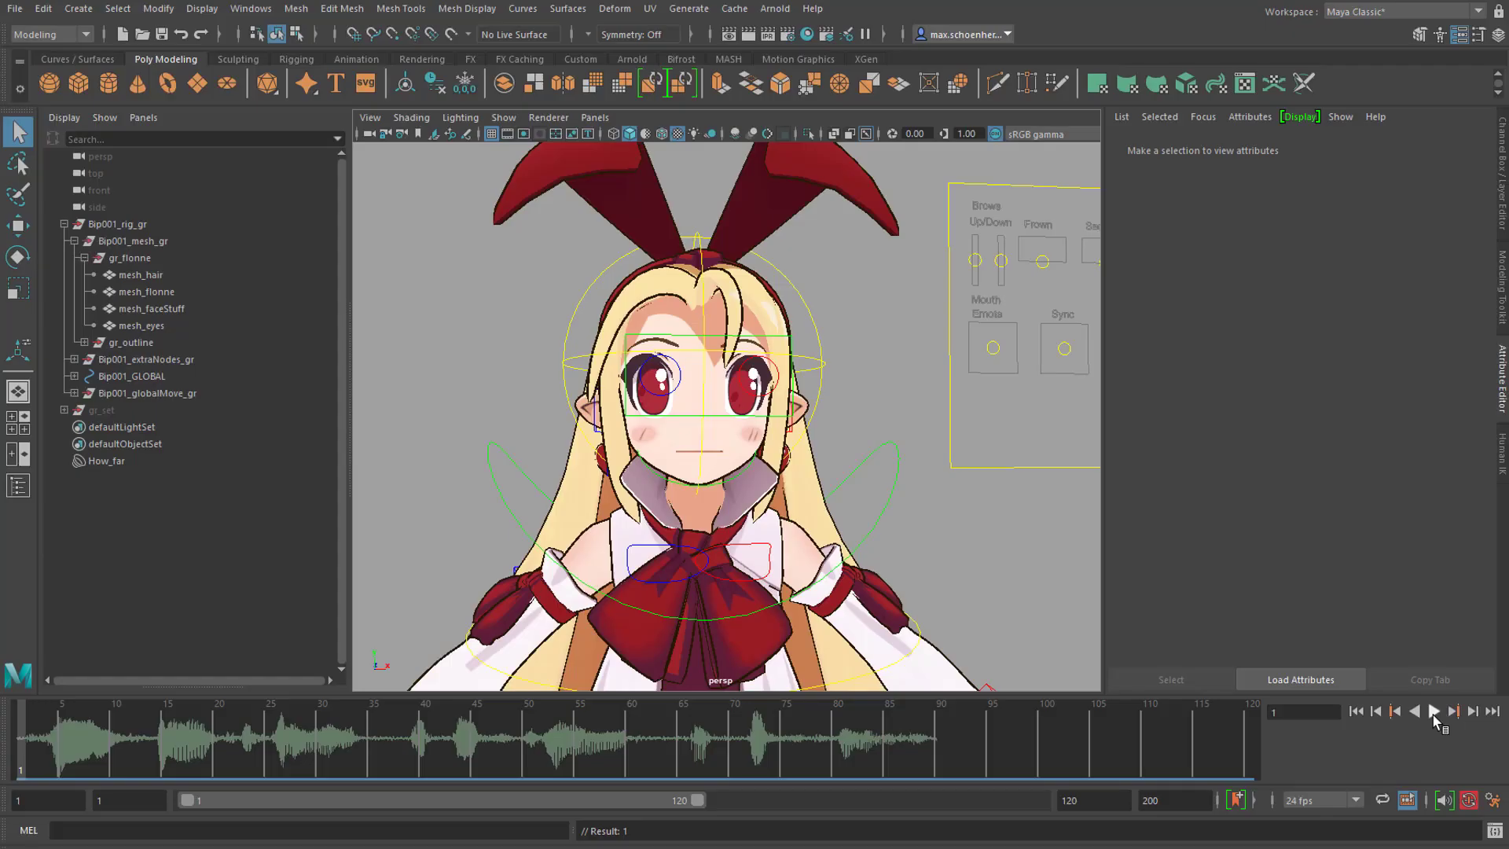
# Play the animation with its audio from frame 1 twice, rewinding in between, to check playback
pyautogui.click(1431, 712)
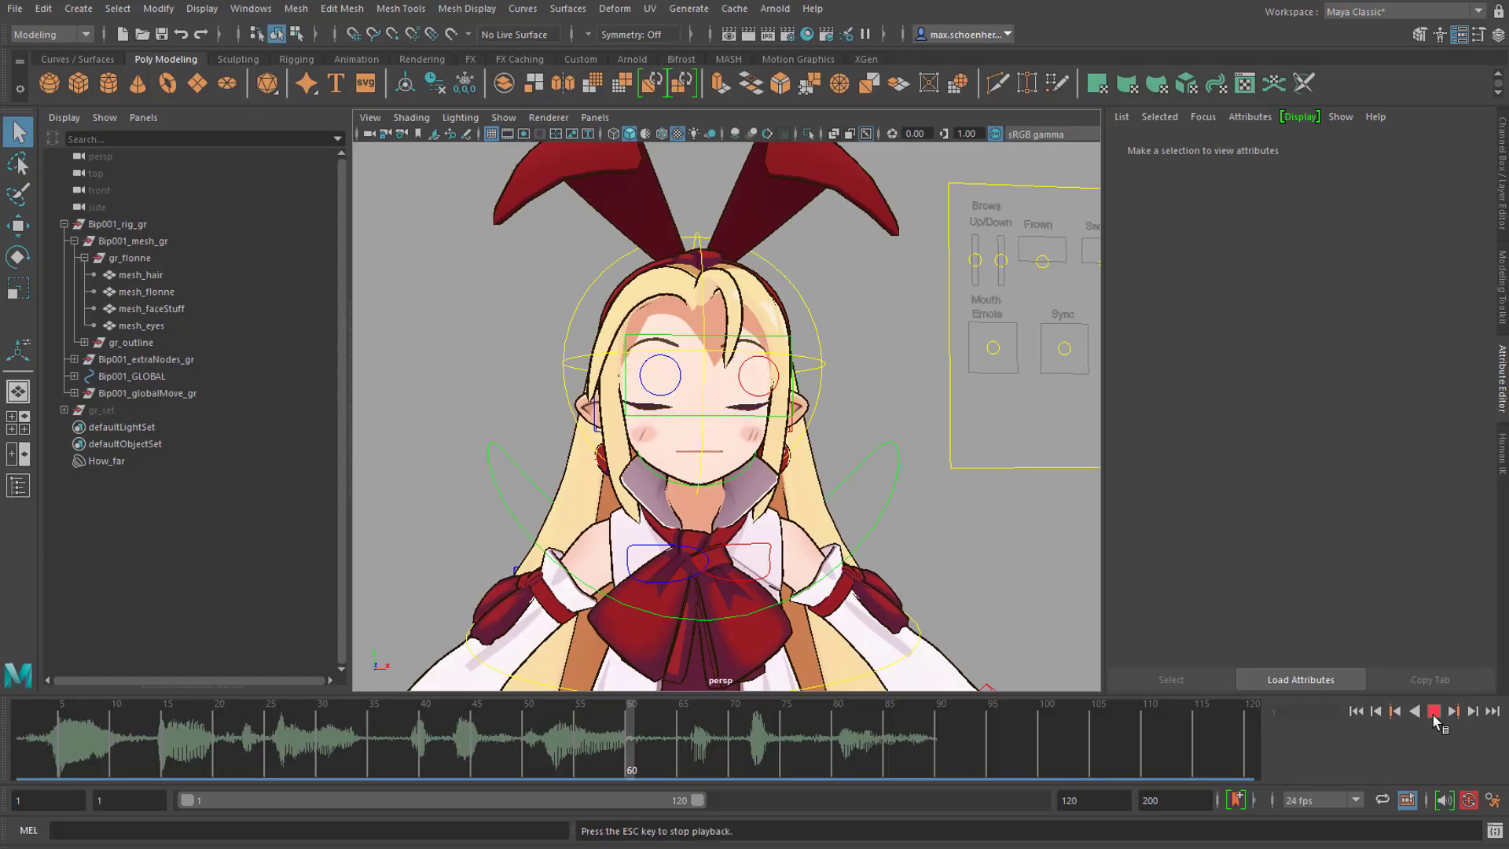
pyautogui.click(1432, 712)
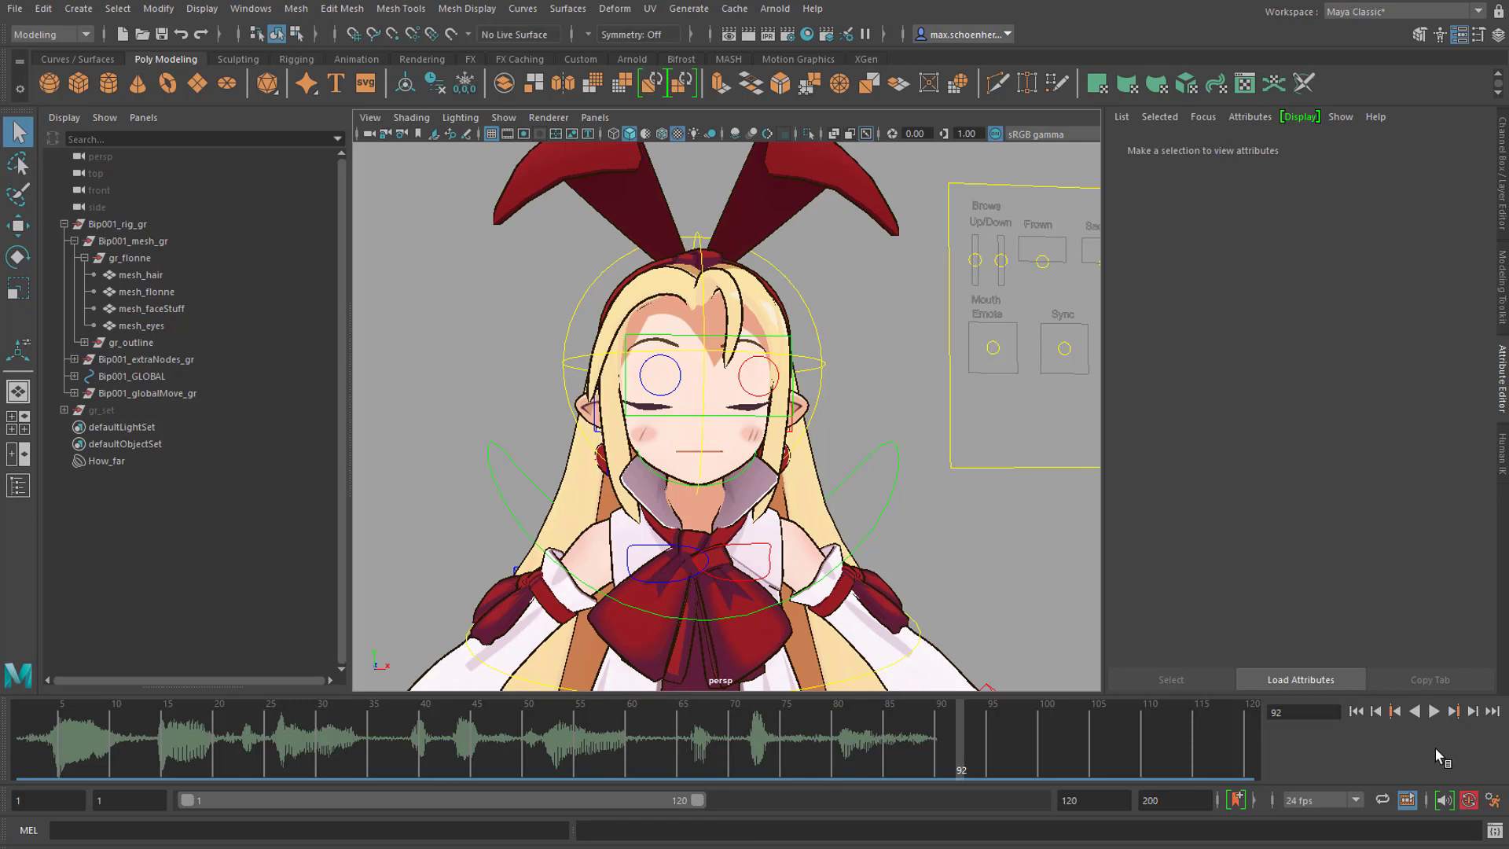
pyautogui.click(1356, 711)
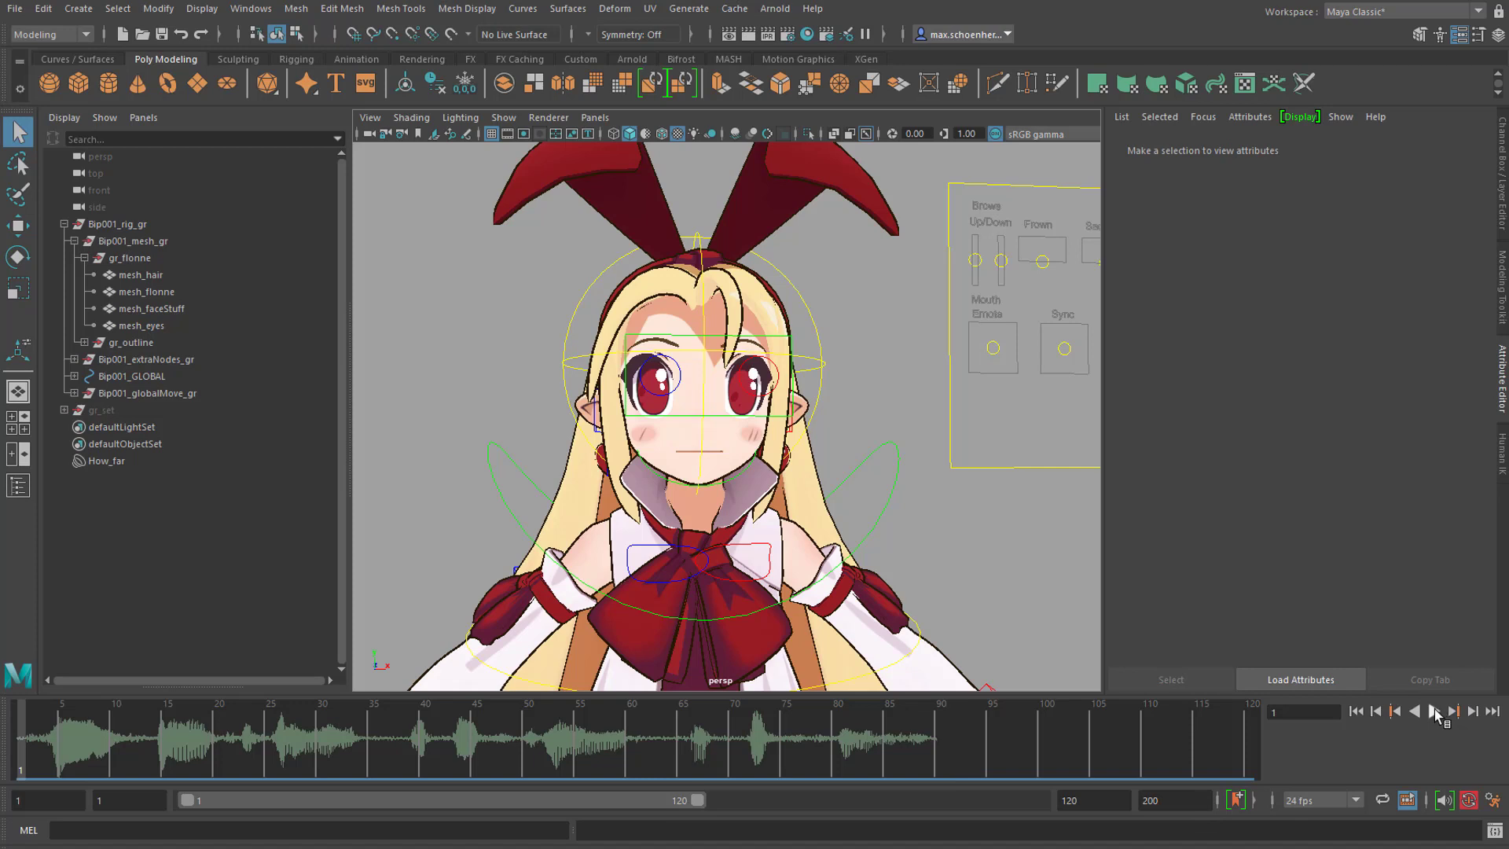
pyautogui.click(1433, 711)
pyautogui.click(1433, 712)
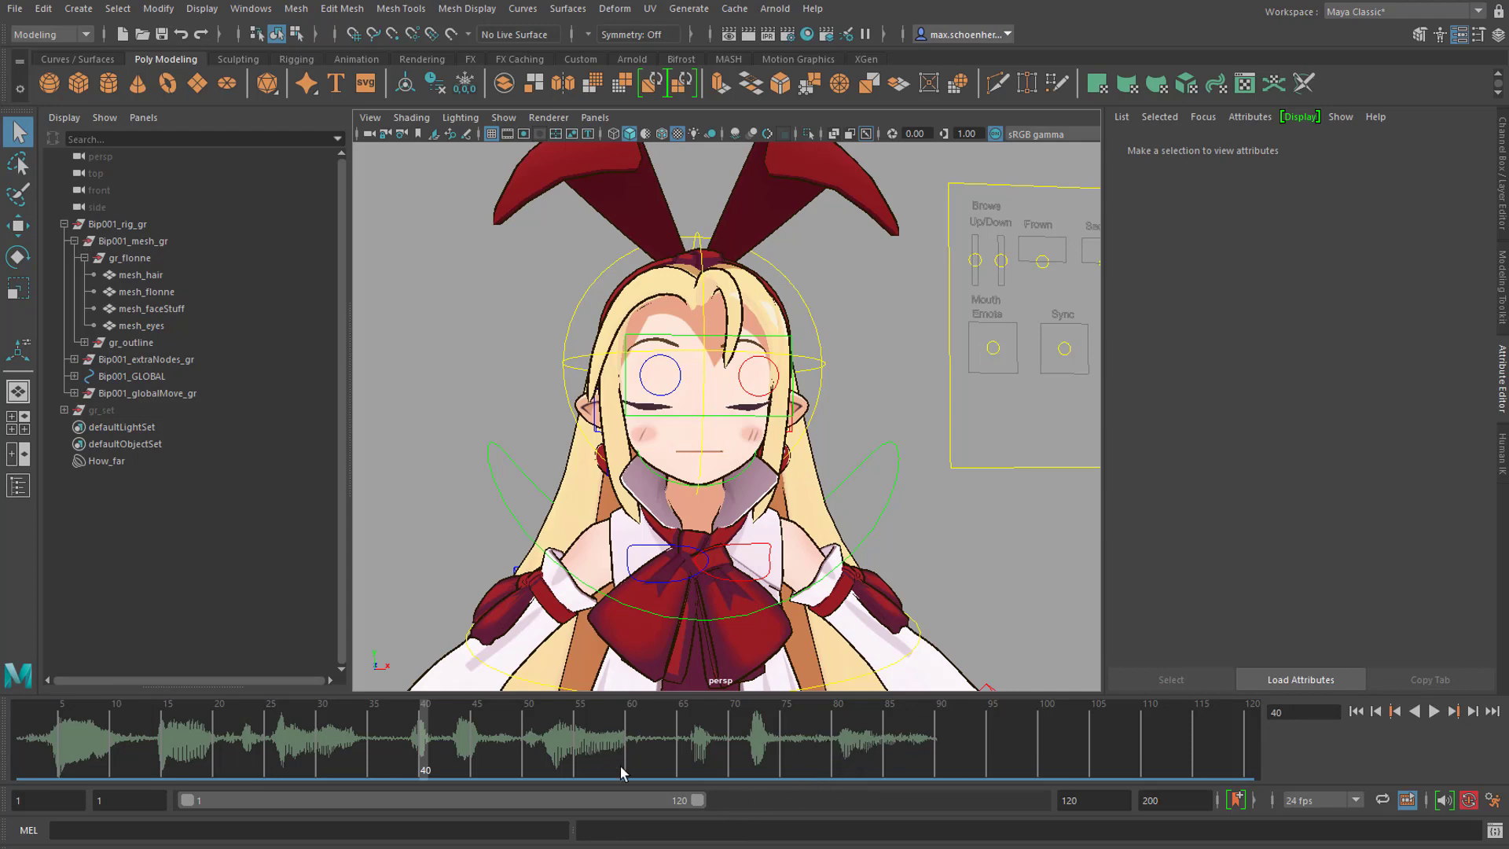
# Examine the whole character rig and its facial control board from several angles and distances
pyautogui.keyDown('alt'); pyautogui.moveTo(842, 523); pyautogui.dragTo(812, 538); pyautogui.keyUp('alt')
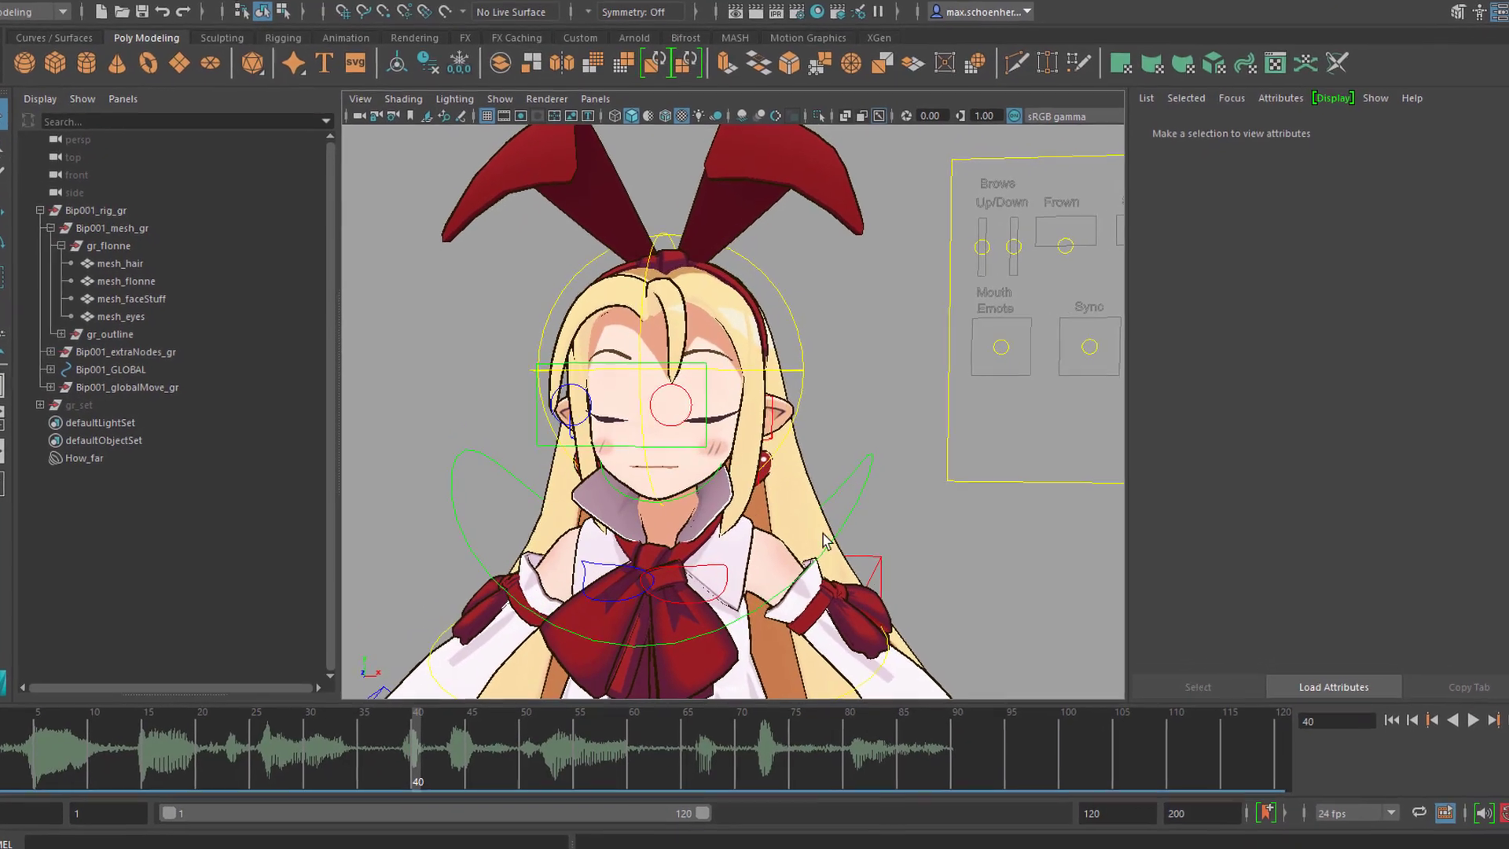
pyautogui.moveTo(852, 539)
pyautogui.keyDown('alt'); pyautogui.mouseDown(button='middle')
pyautogui.moveTo(755, 540)
pyautogui.moveTo(848, 550)
pyautogui.mouseUp(button='middle'); pyautogui.keyUp('alt')
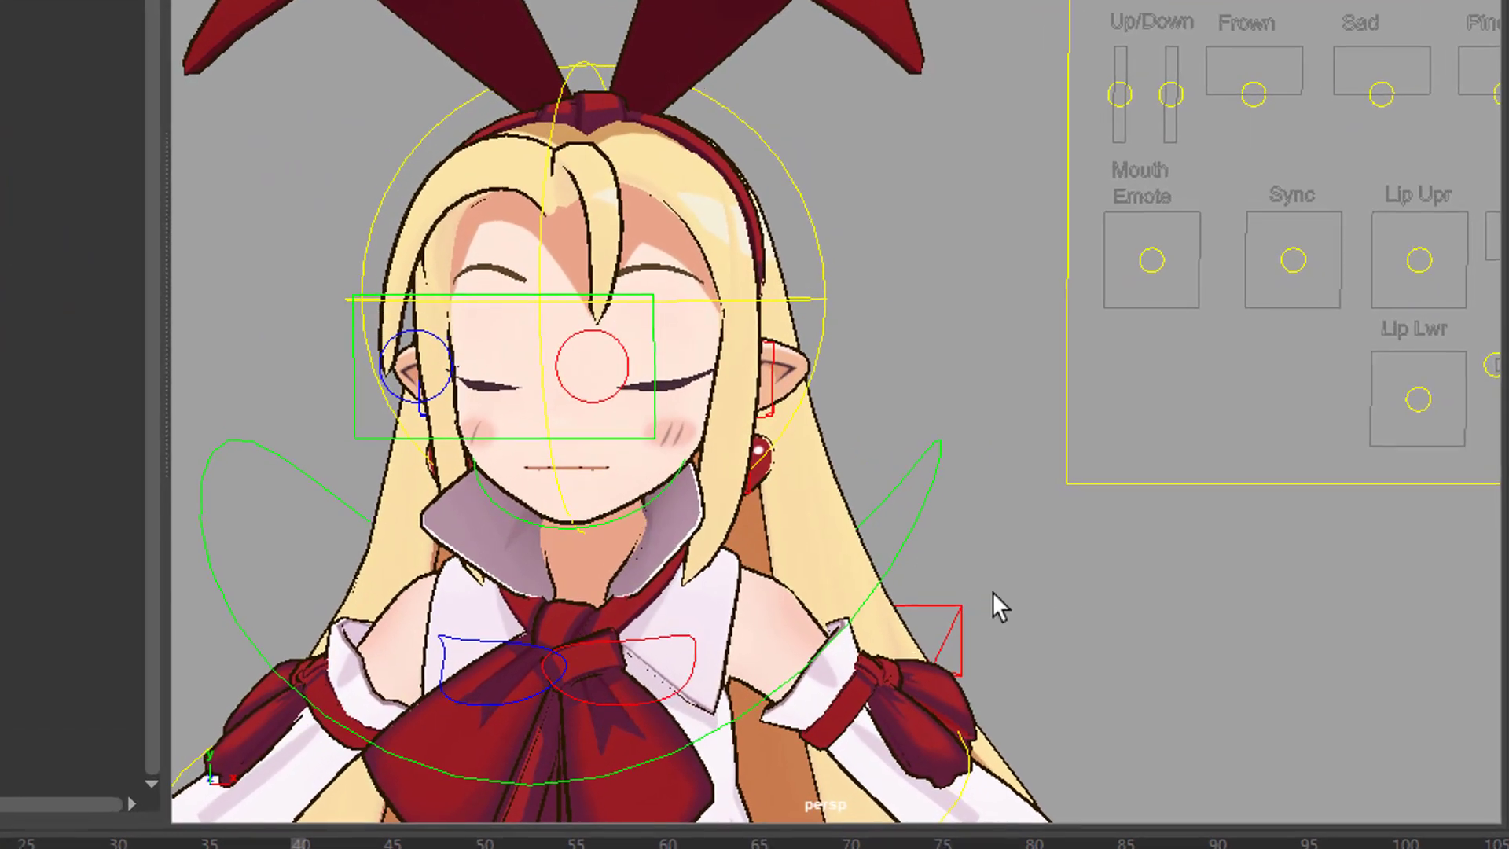
pyautogui.keyDown('alt'); pyautogui.moveTo(992, 592); pyautogui.dragTo(853, 607, button='right'); pyautogui.keyUp('alt')
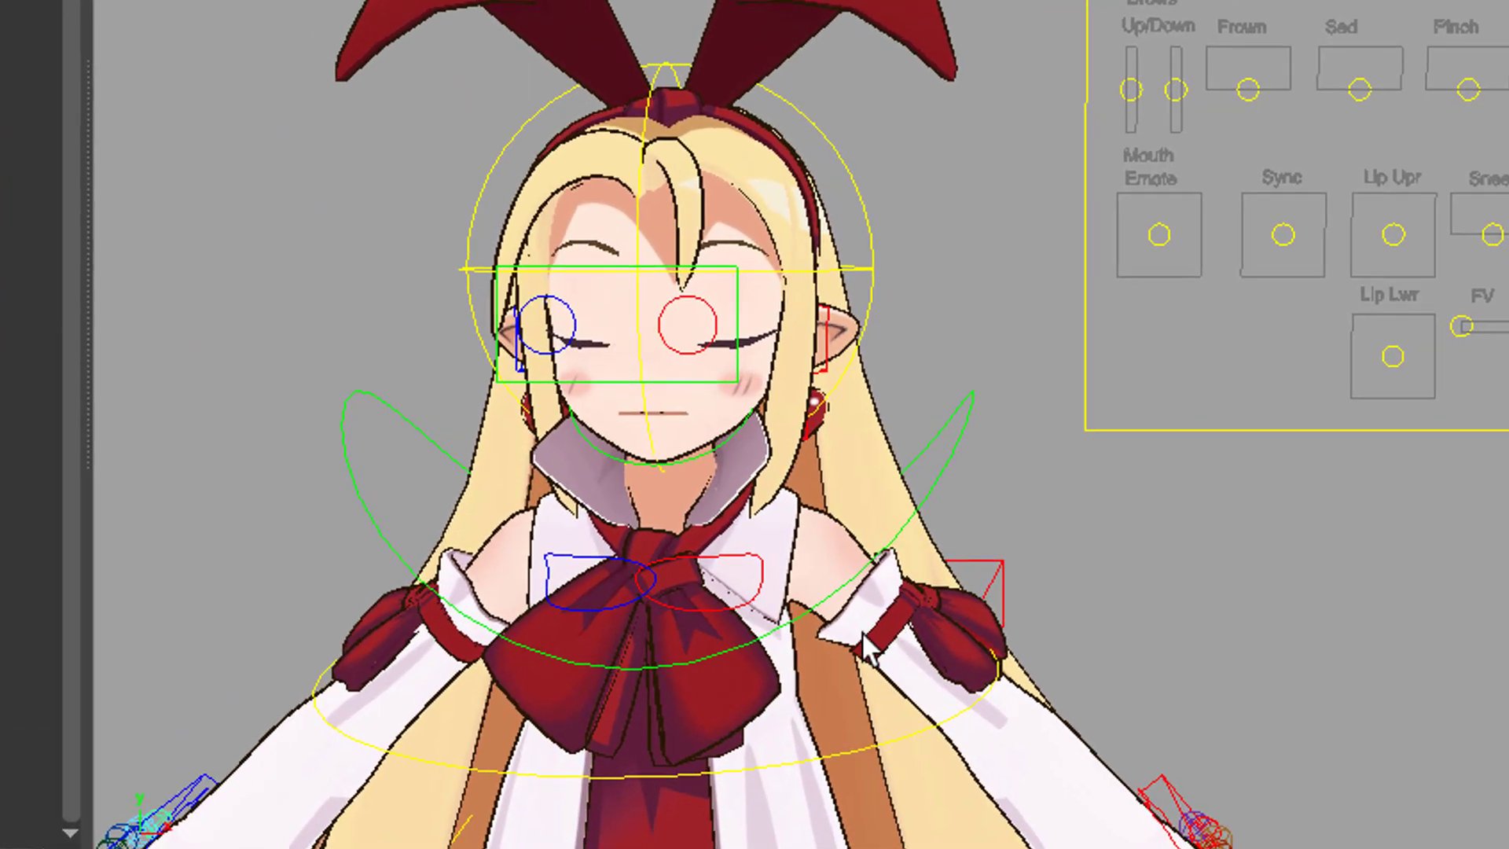
pyautogui.keyDown('alt'); pyautogui.moveTo(831, 625); pyautogui.dragTo(858, 617); pyautogui.keyUp('alt')
pyautogui.keyDown('alt'); pyautogui.moveTo(858, 617); pyautogui.dragTo(458, 697, button='right'); pyautogui.keyUp('alt')
pyautogui.keyDown('alt'); pyautogui.moveTo(803, 632); pyautogui.dragTo(744, 428, button='middle'); pyautogui.keyUp('alt')
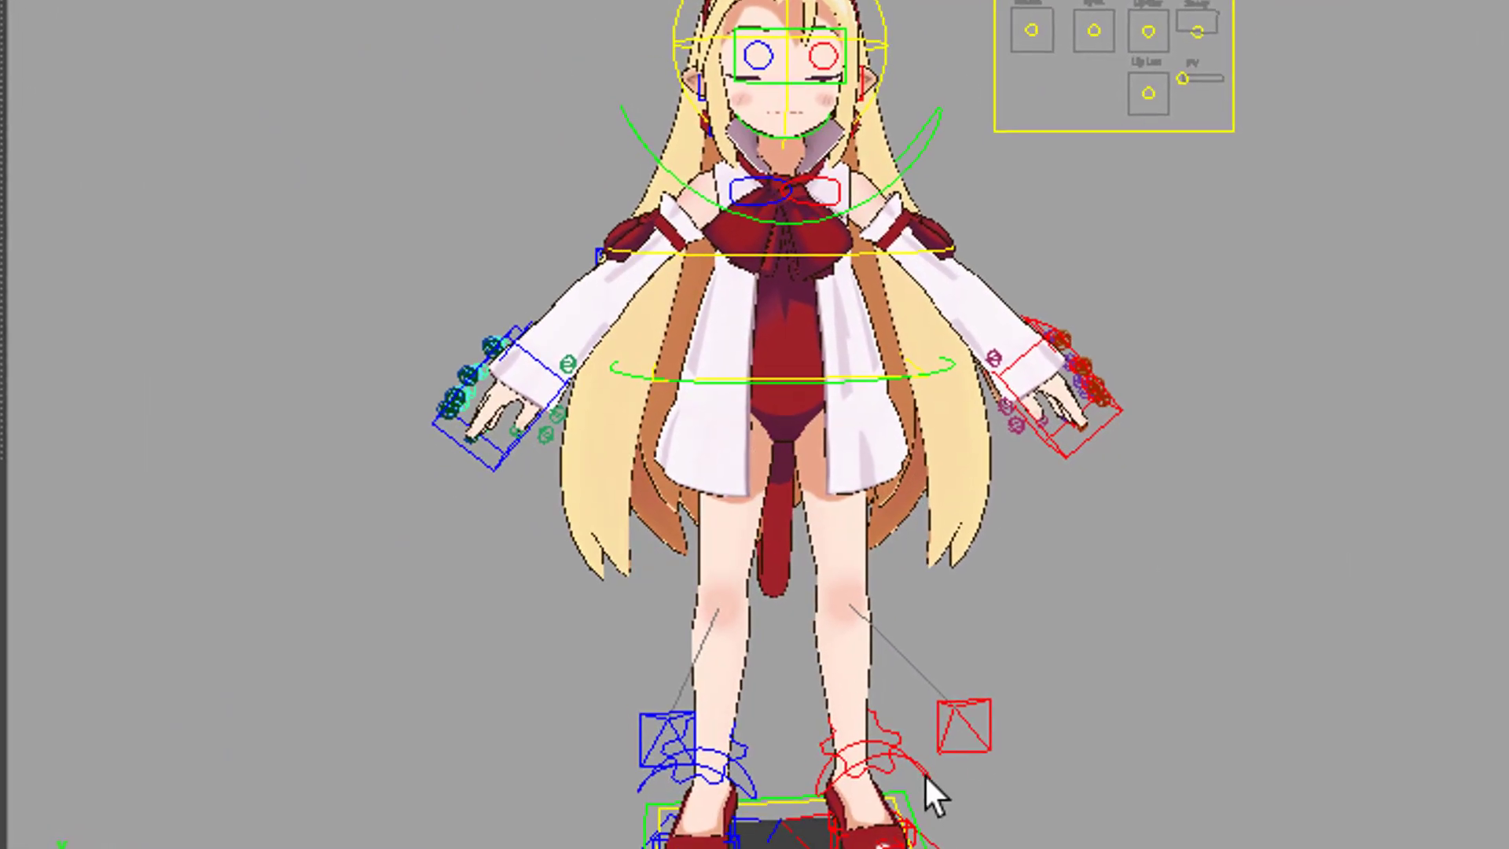
pyautogui.keyDown('alt'); pyautogui.moveTo(964, 366); pyautogui.dragTo(744, 665, button='middle'); pyautogui.keyUp('alt')
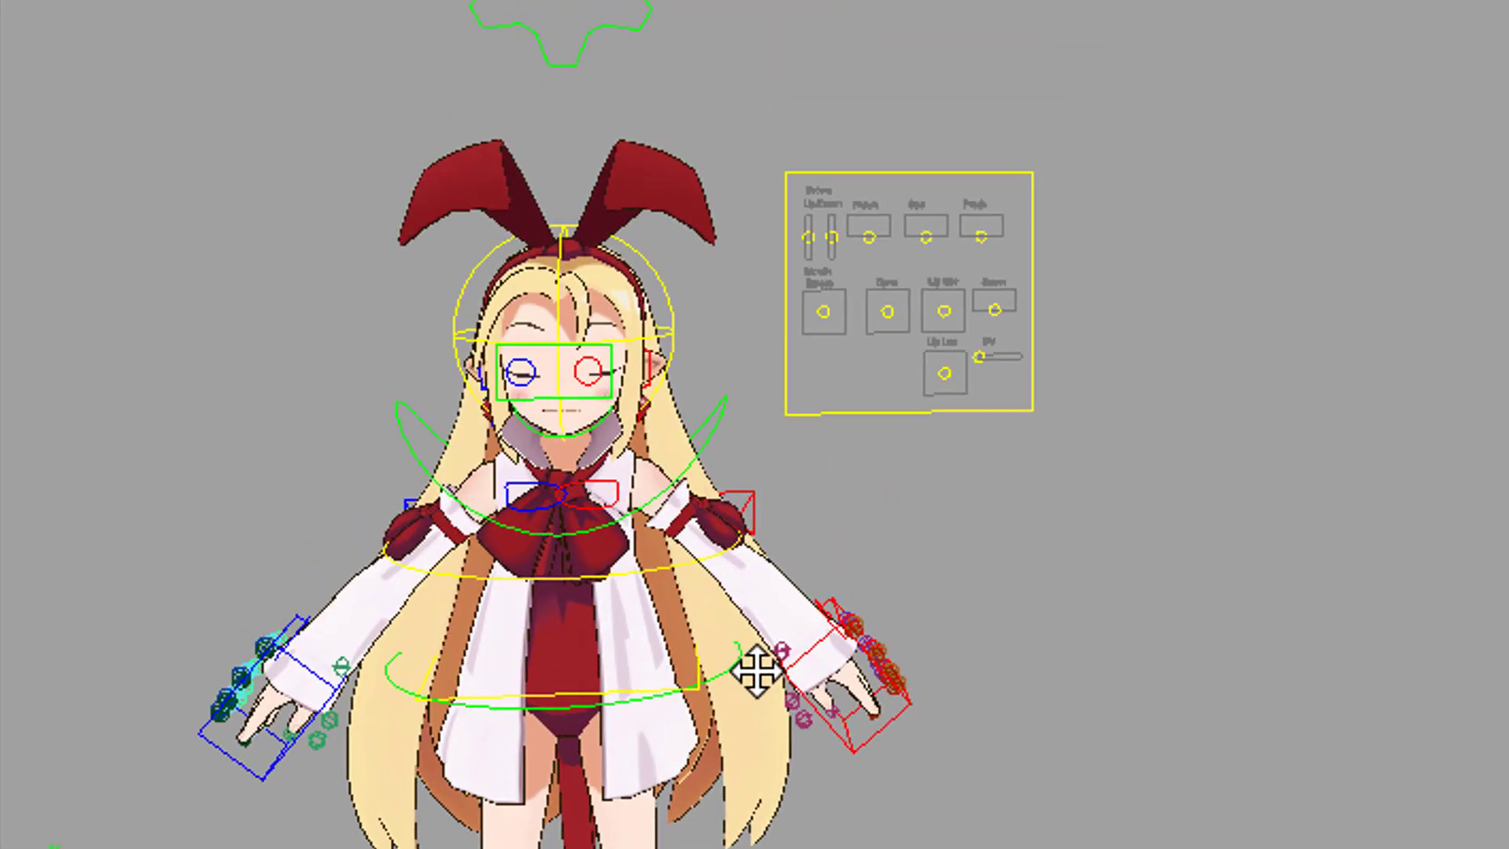
pyautogui.keyDown('alt'); pyautogui.moveTo(757, 670); pyautogui.dragTo(1100, 542, button='right'); pyautogui.keyUp('alt')
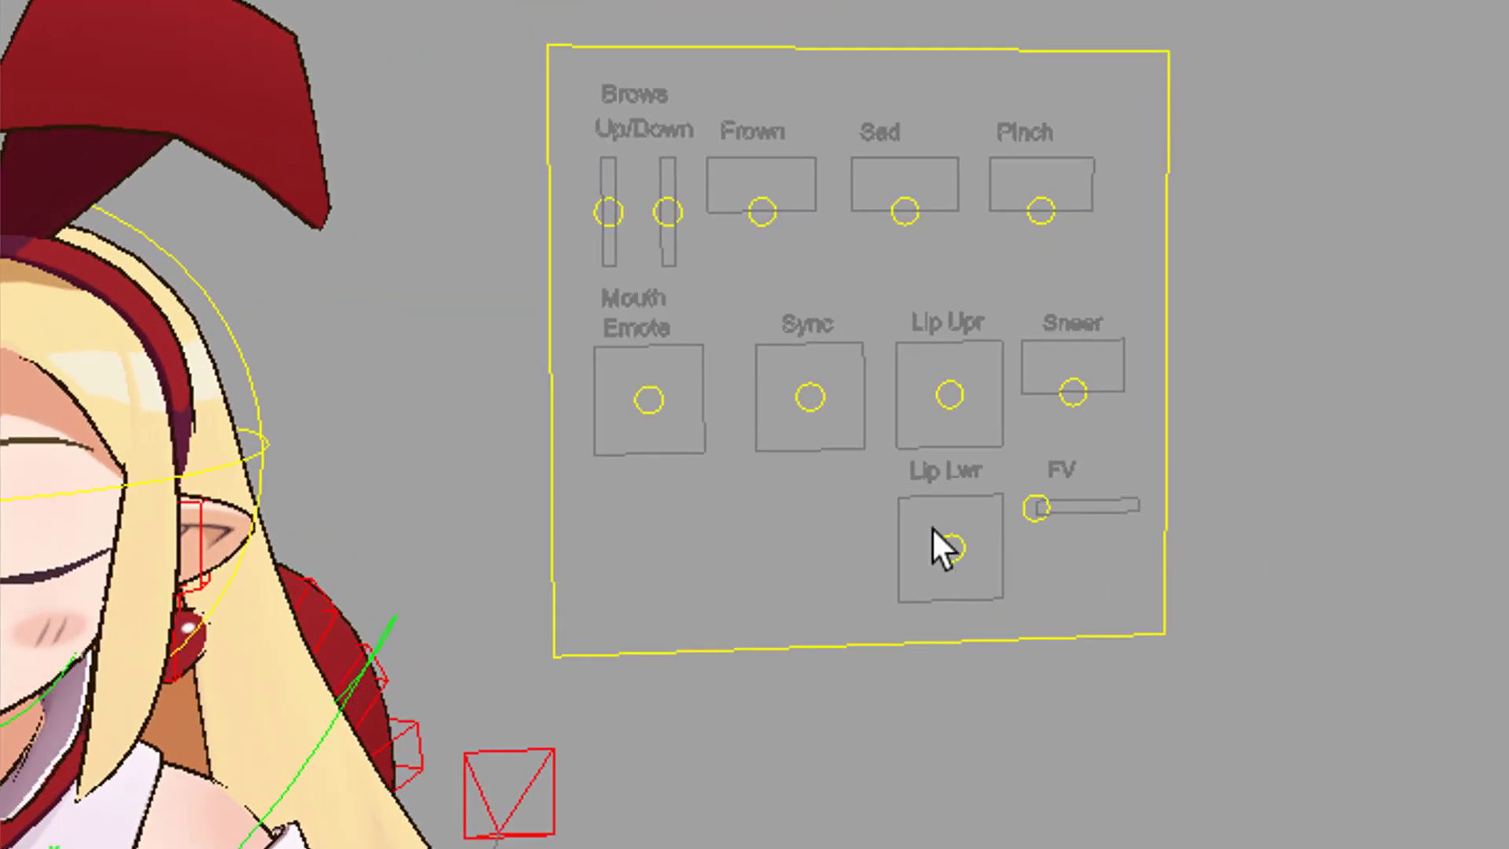
pyautogui.keyDown('alt'); pyautogui.moveTo(933, 529); pyautogui.dragTo(1397, 448, button='middle'); pyautogui.keyUp('alt')
pyautogui.keyDown('alt'); pyautogui.moveTo(1356, 559); pyautogui.dragTo(1239, 601); pyautogui.keyUp('alt')
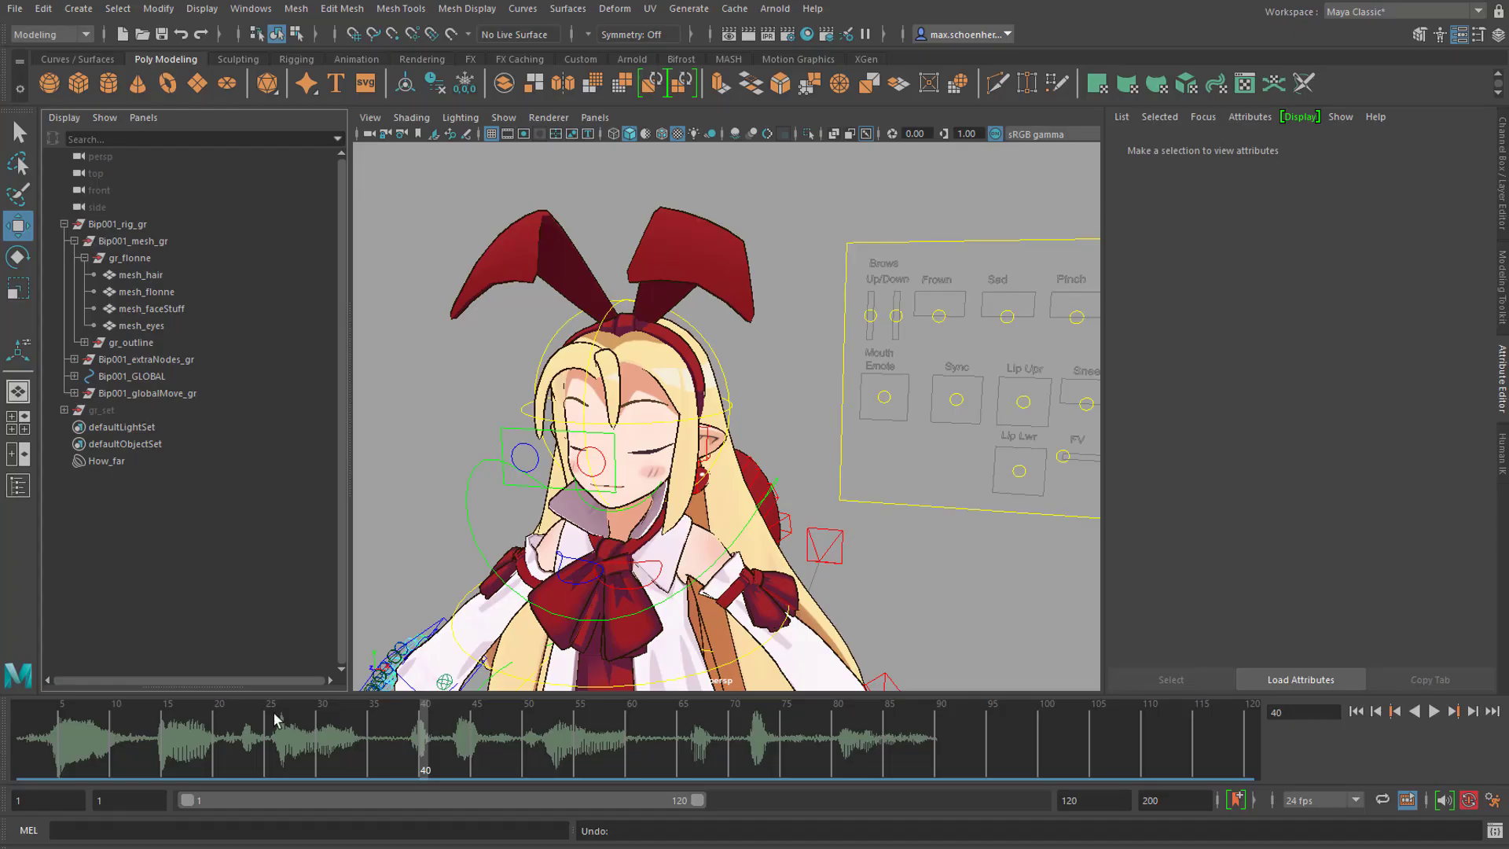
# Play the audio from frame 1, return to the start, and scrub through the opening words to frame 34
pyautogui.moveTo(168, 743); pyautogui.dragTo(16, 774)
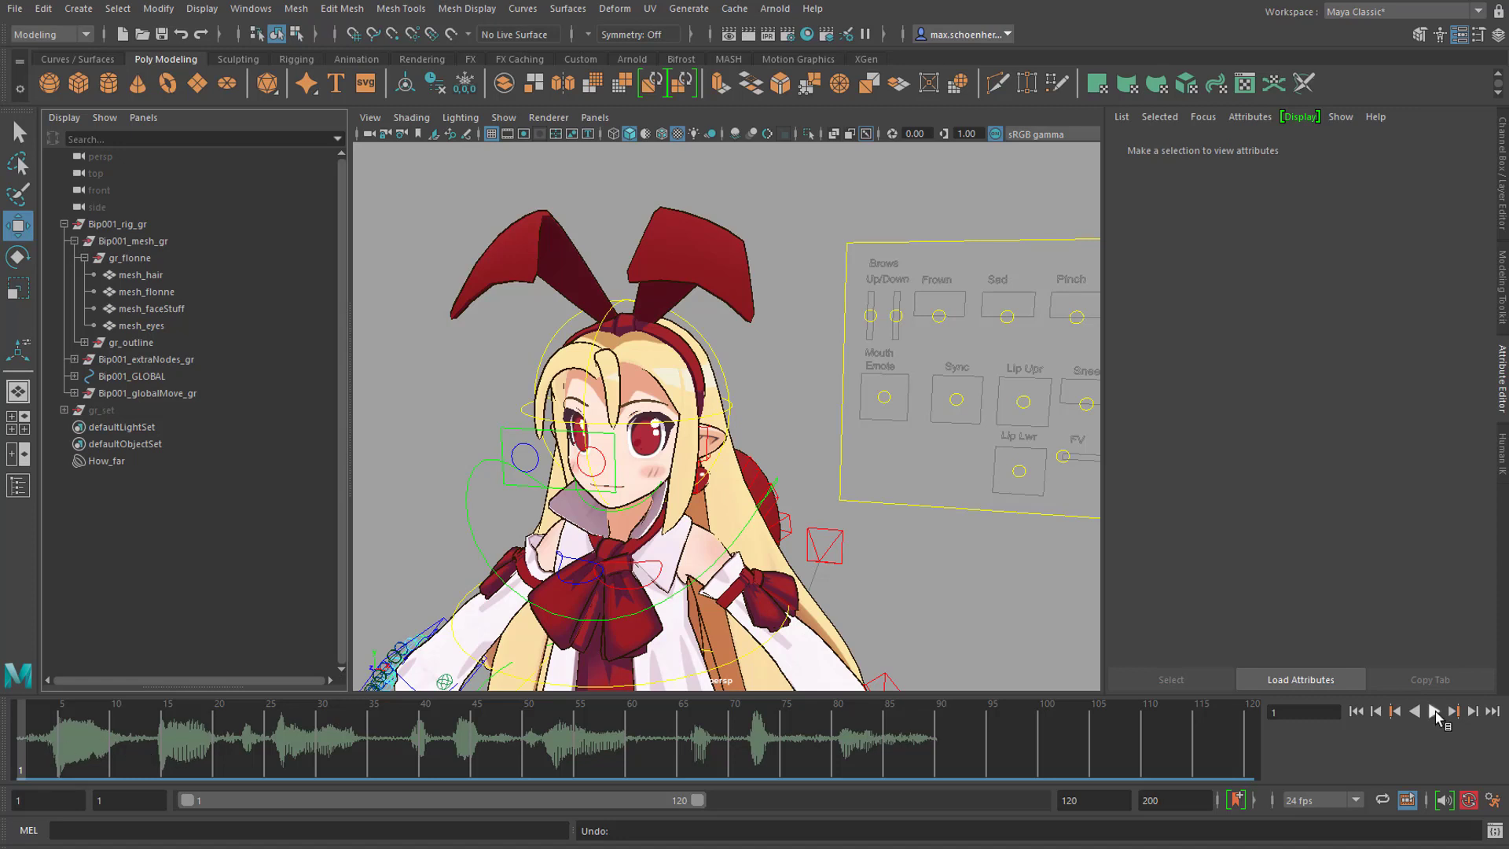
pyautogui.click(1434, 711)
pyautogui.click(1434, 712)
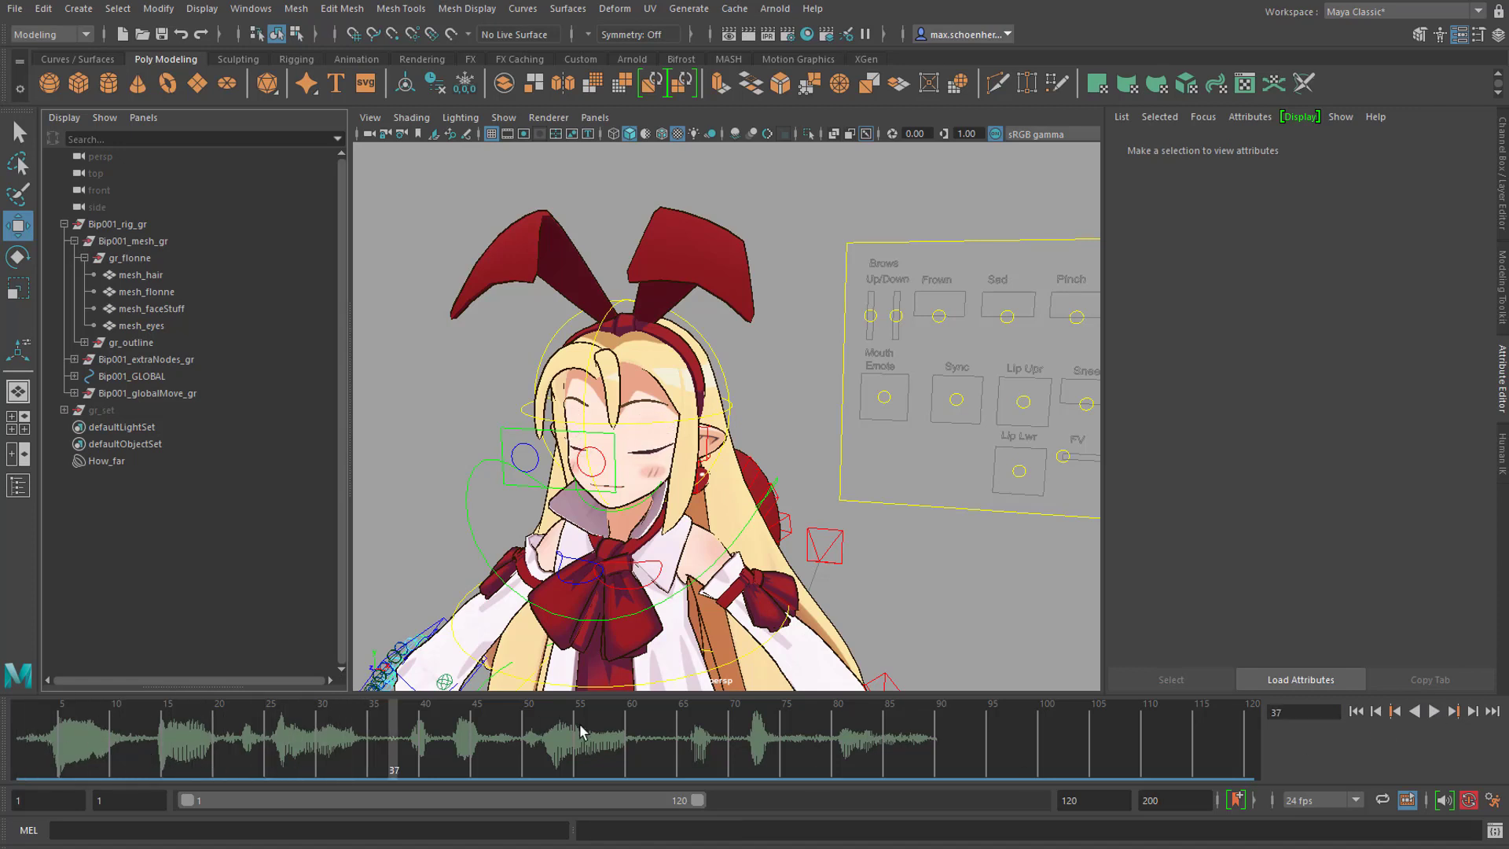
pyautogui.moveTo(123, 749); pyautogui.dragTo(16, 750)
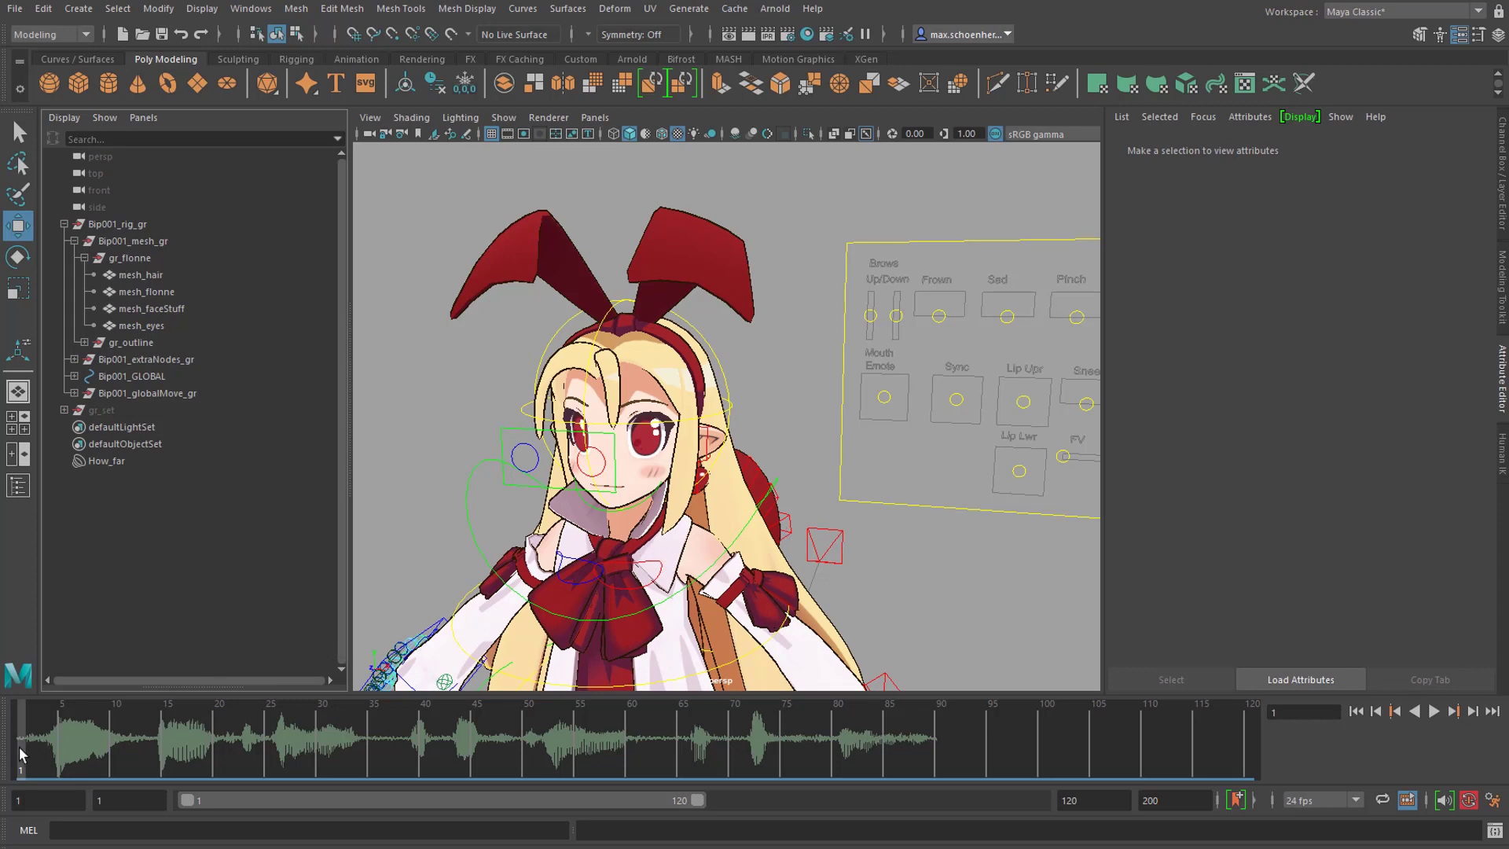
pyautogui.moveTo(31, 749); pyautogui.dragTo(367, 764)
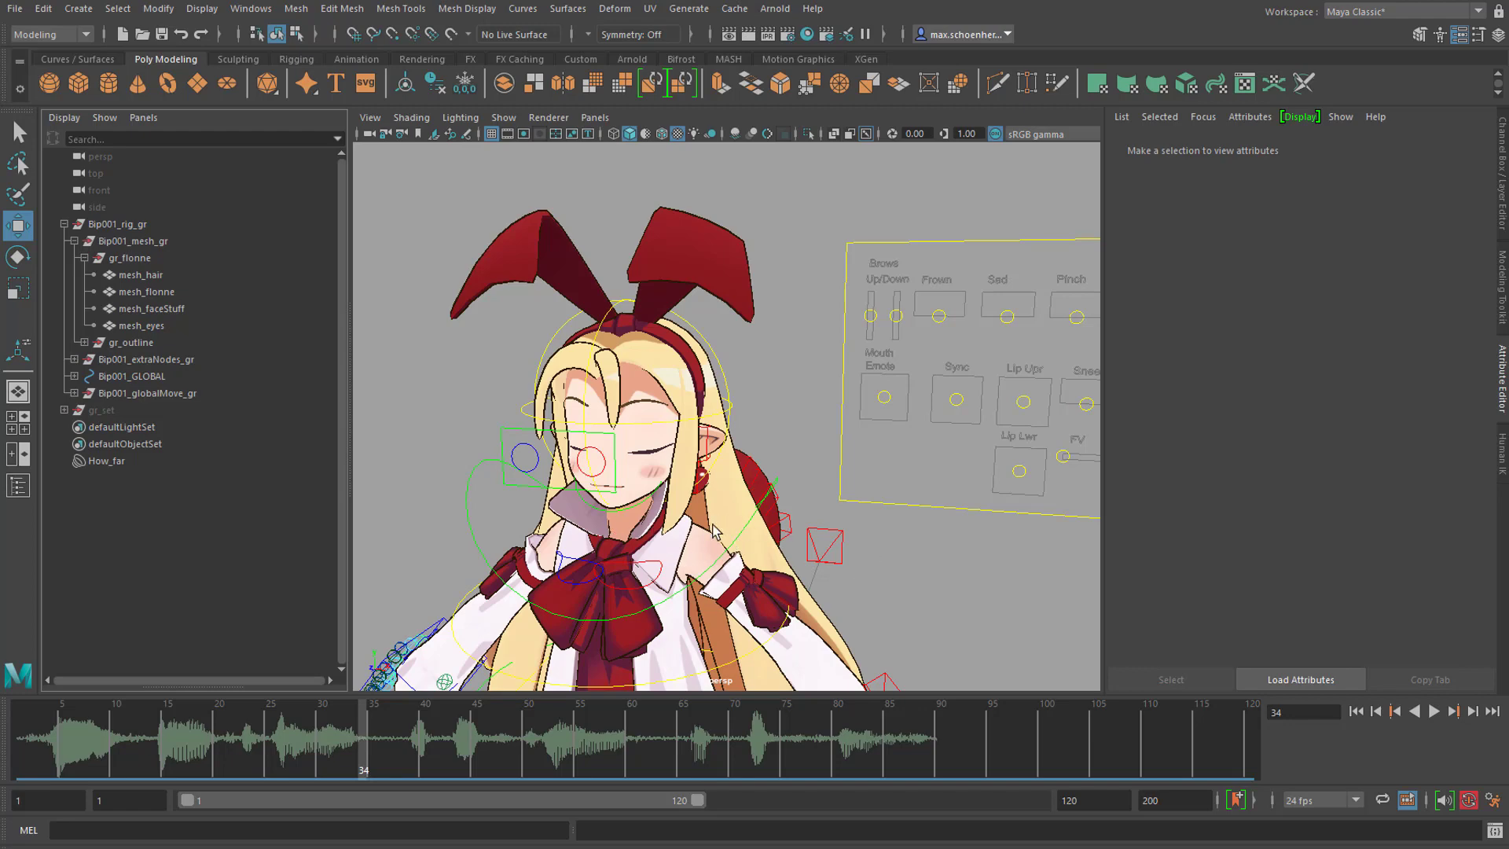
# Select the Lip Upr control on the facial board and try moving it upwards to test the upper lip
pyautogui.keyDown('alt'); pyautogui.moveTo(751, 504); pyautogui.dragTo(635, 520, button='middle'); pyautogui.keyUp('alt')
pyautogui.keyDown('alt'); pyautogui.moveTo(635, 520); pyautogui.dragTo(700, 499); pyautogui.keyUp('alt')
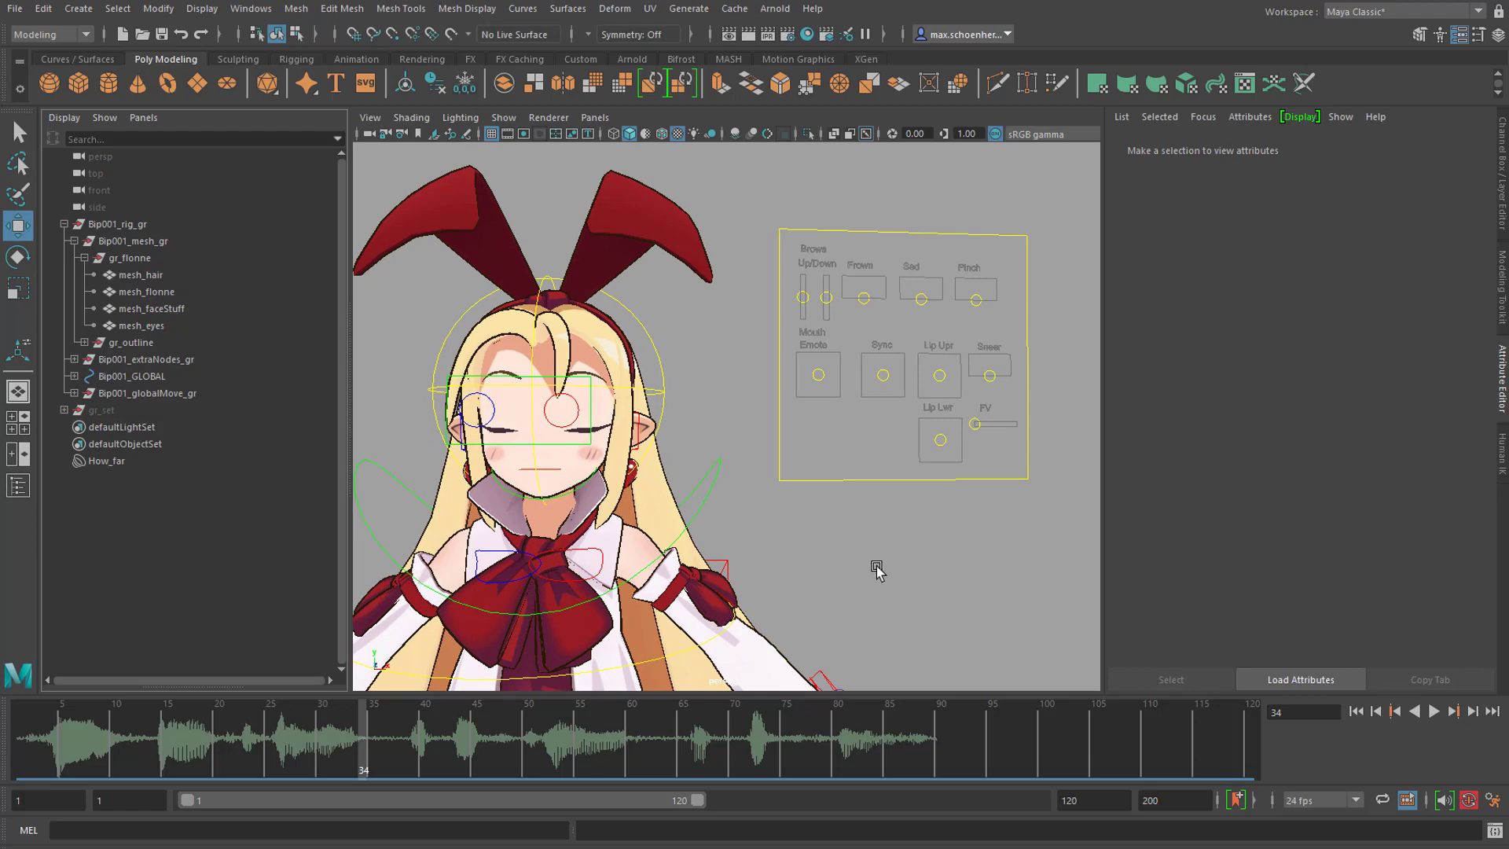
pyautogui.scroll(6, 885, 561)
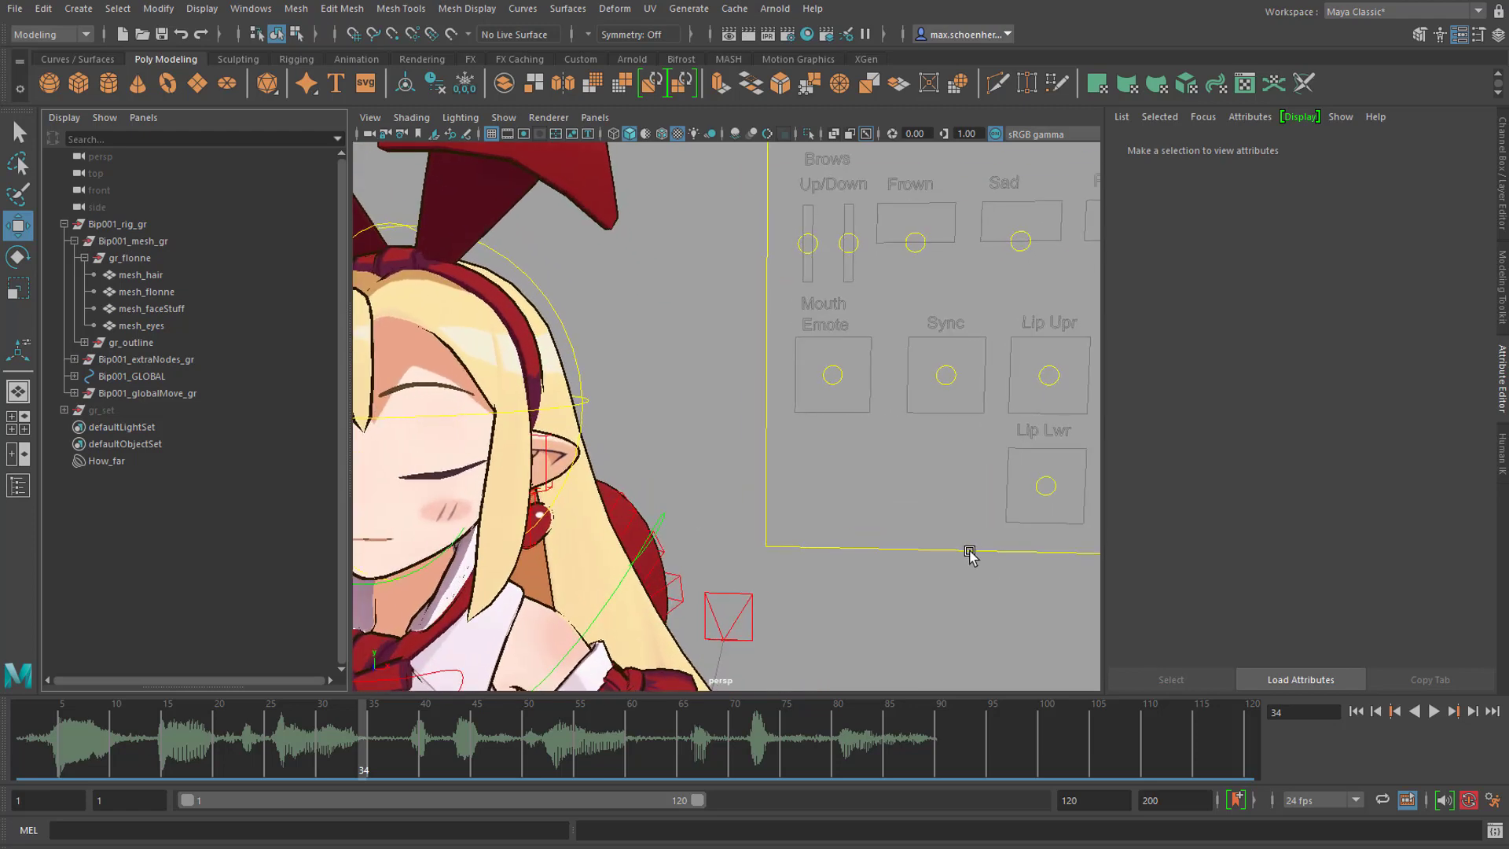
pyautogui.keyDown('alt'); pyautogui.moveTo(841, 600); pyautogui.dragTo(807, 522); pyautogui.keyUp('alt')
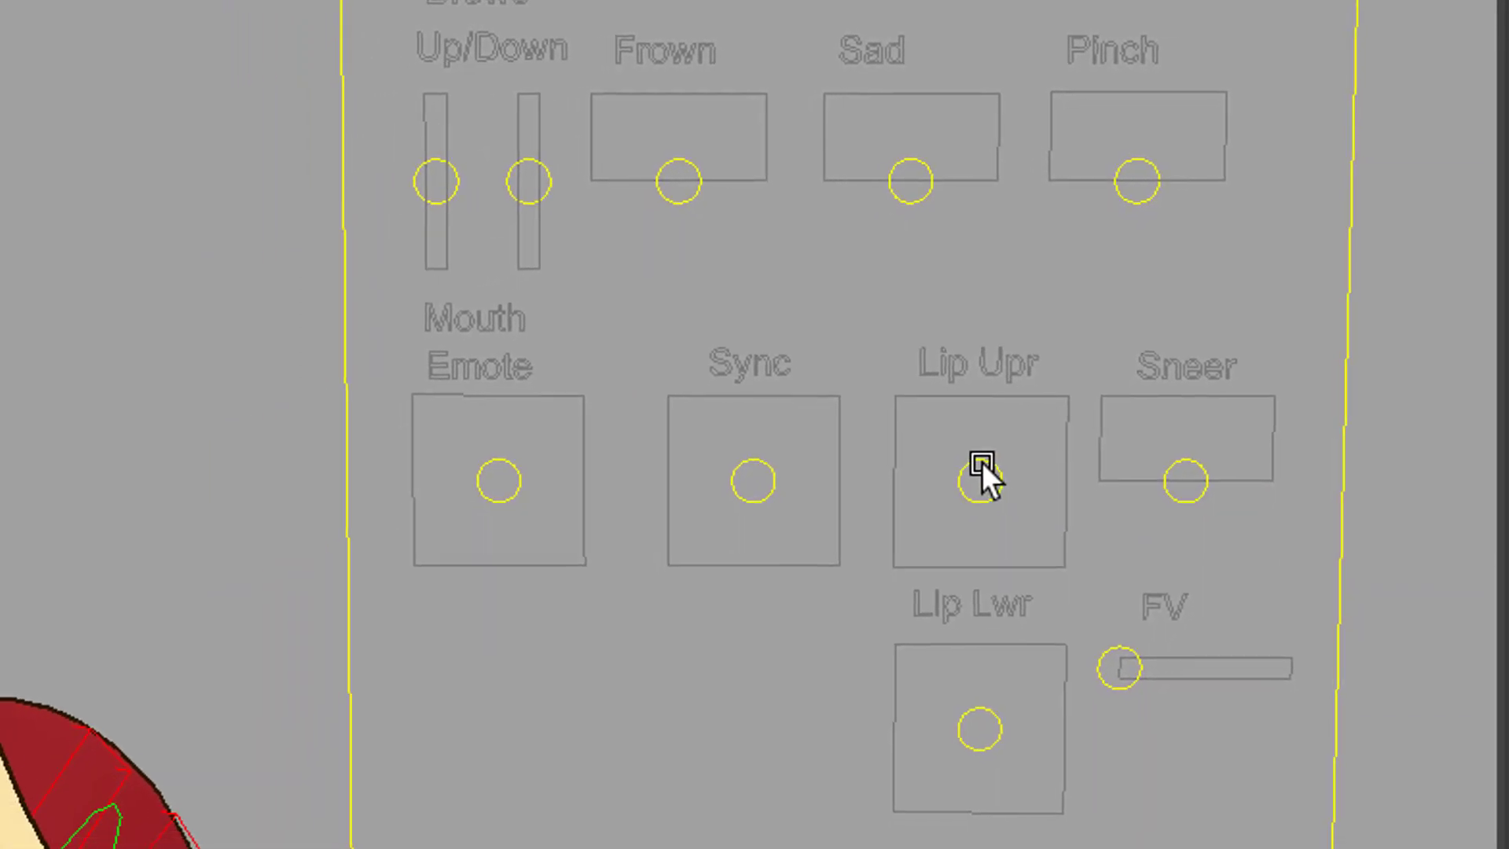
pyautogui.click(982, 466)
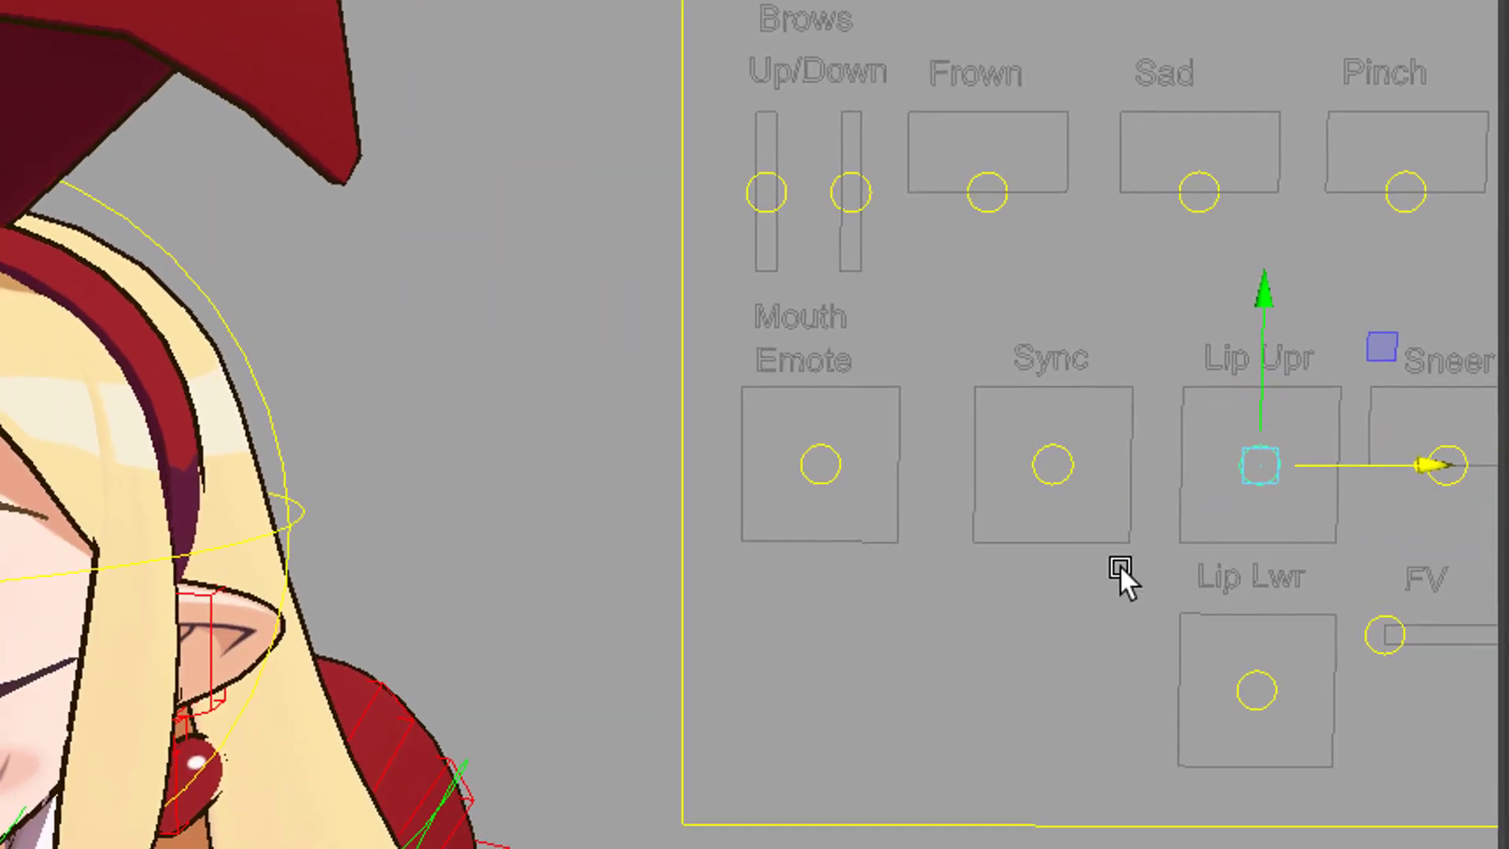
pyautogui.scroll(-3, 1214, 621)
pyautogui.moveTo(1103, 258); pyautogui.dragTo(1144, 201)
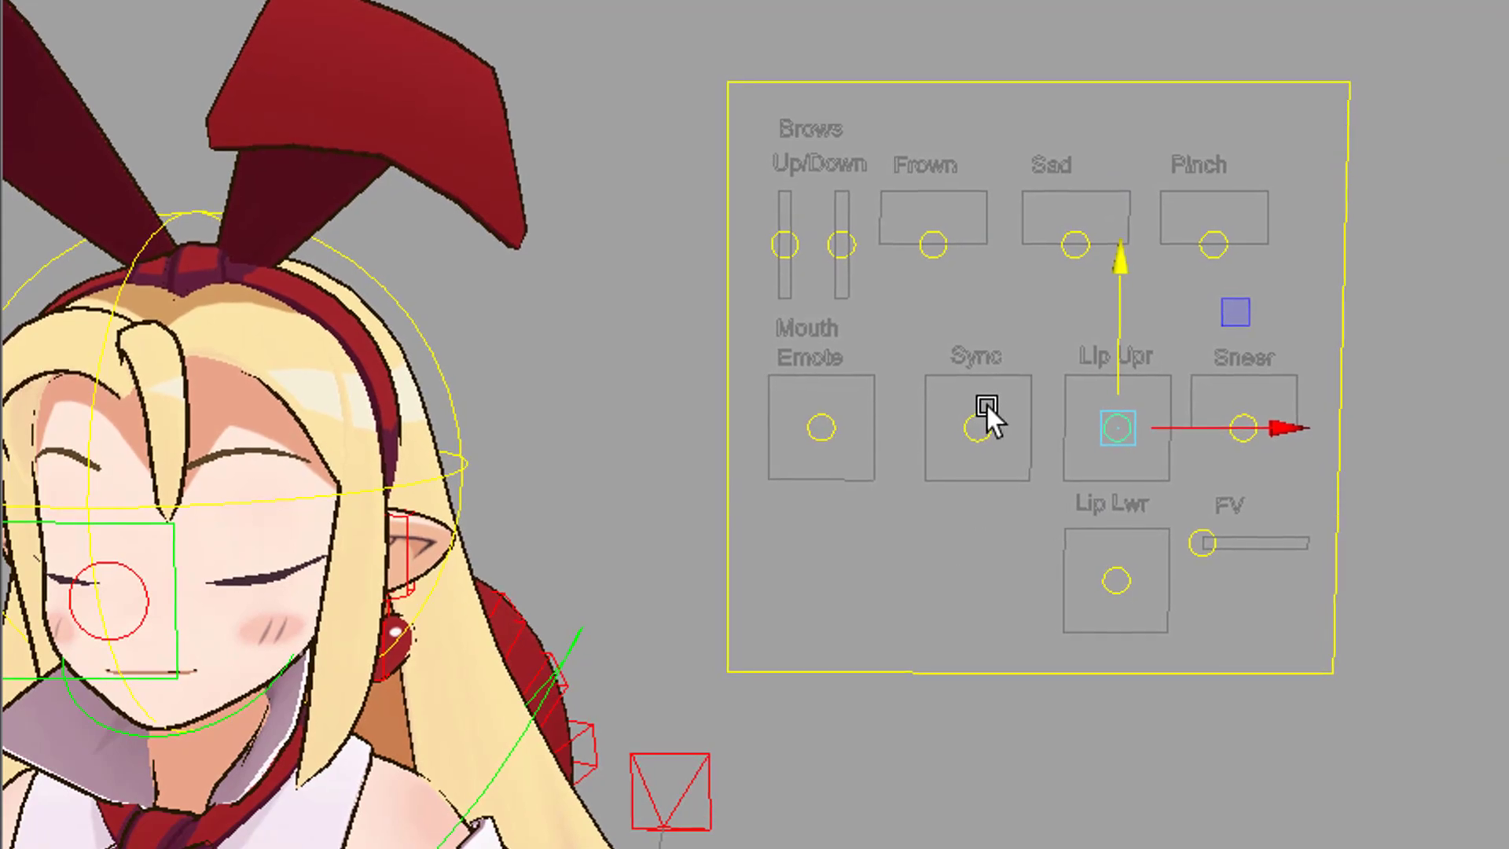
# Select the Sync control and try moving it vertically and horizontally to test the mouth shapes
pyautogui.click(986, 407)
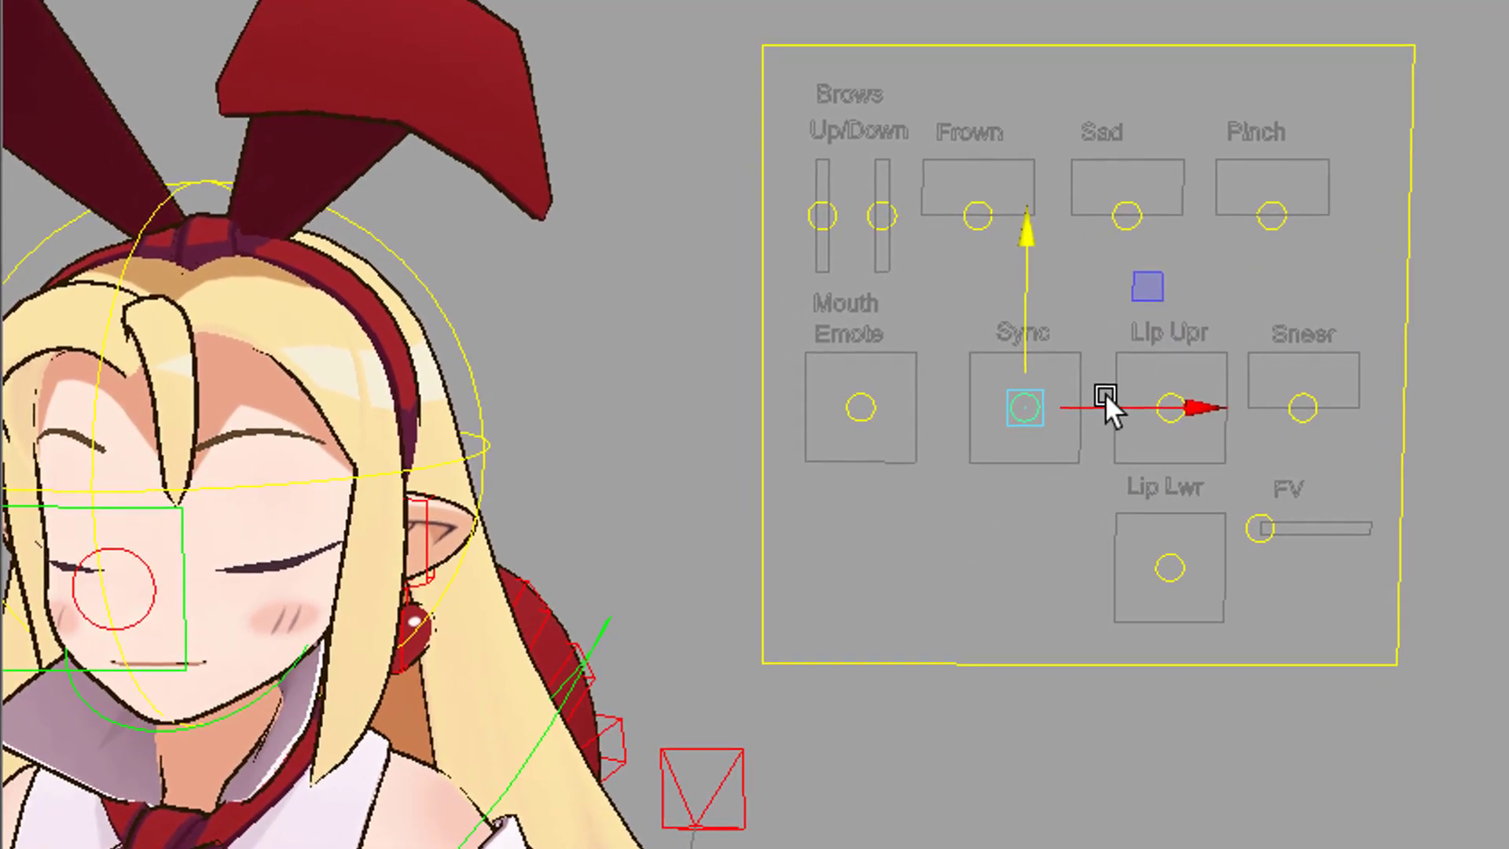
pyautogui.moveTo(1026, 228); pyautogui.dragTo(1031, 204)
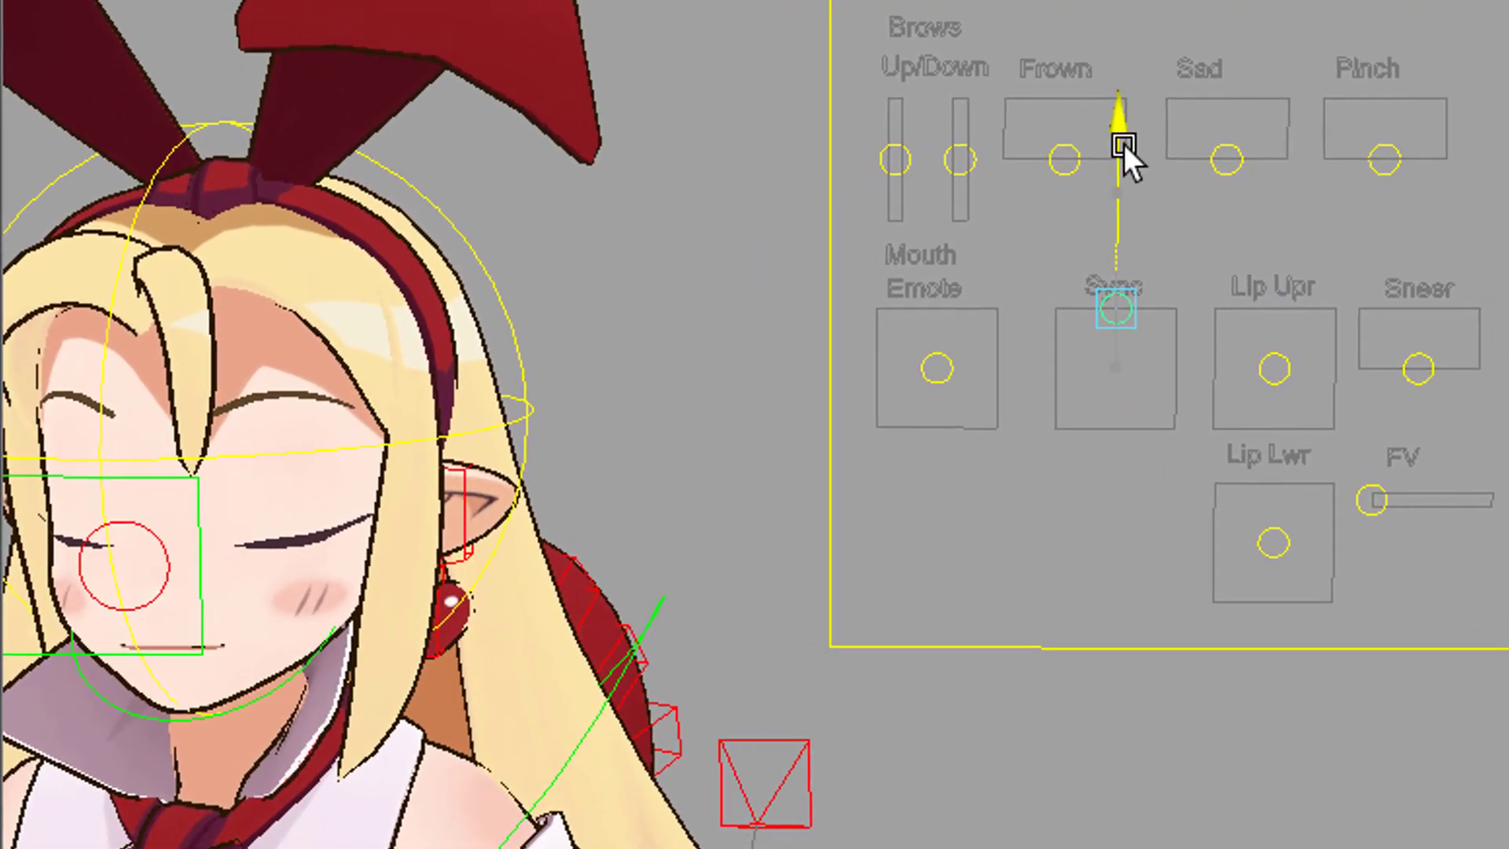
pyautogui.moveTo(1123, 144); pyautogui.dragTo(1100, 246)
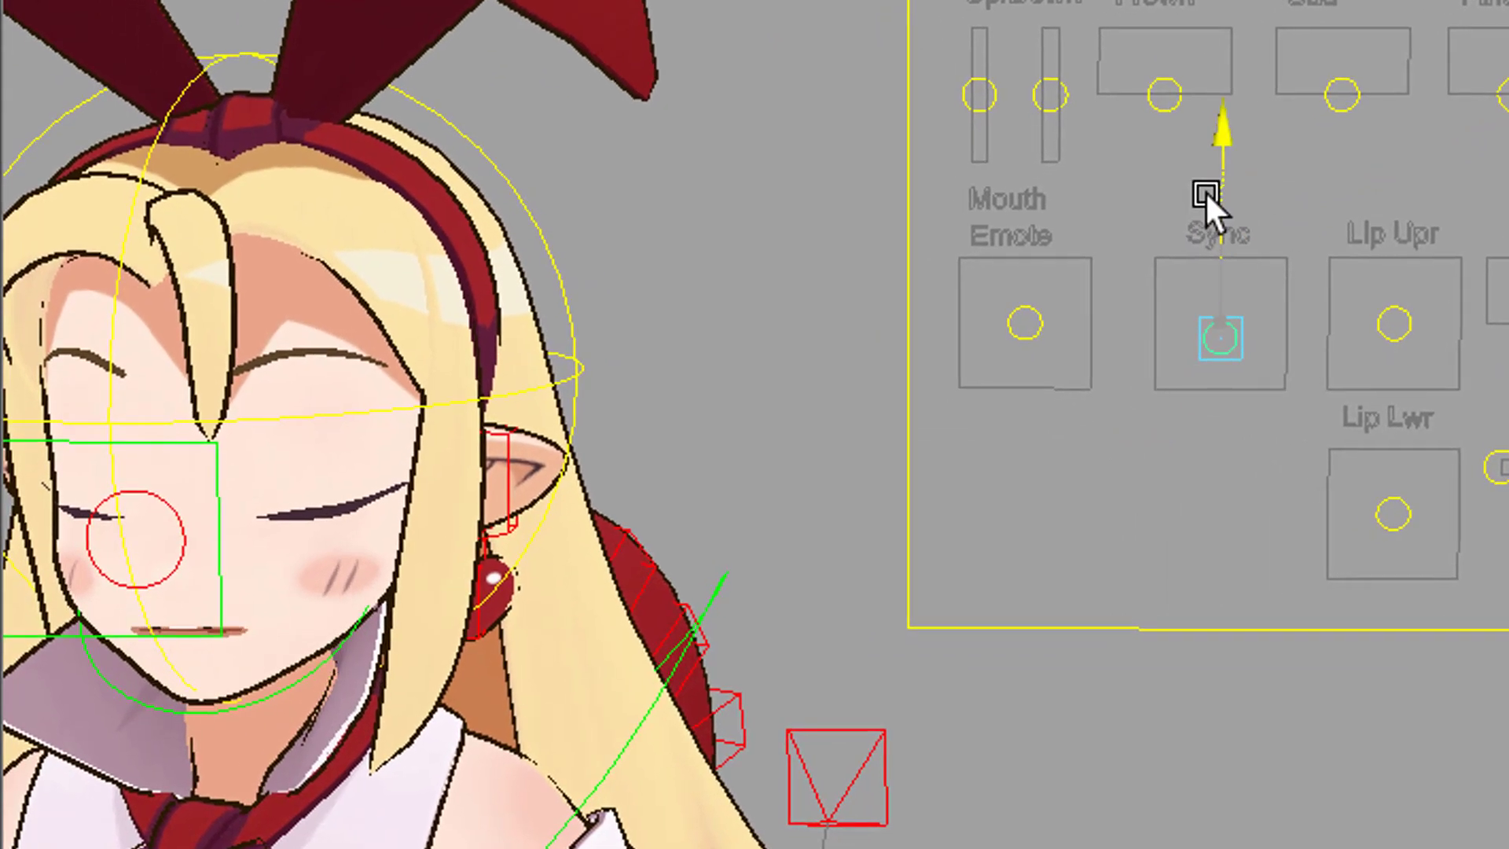
pyautogui.moveTo(1426, 330); pyautogui.dragTo(1480, 353)
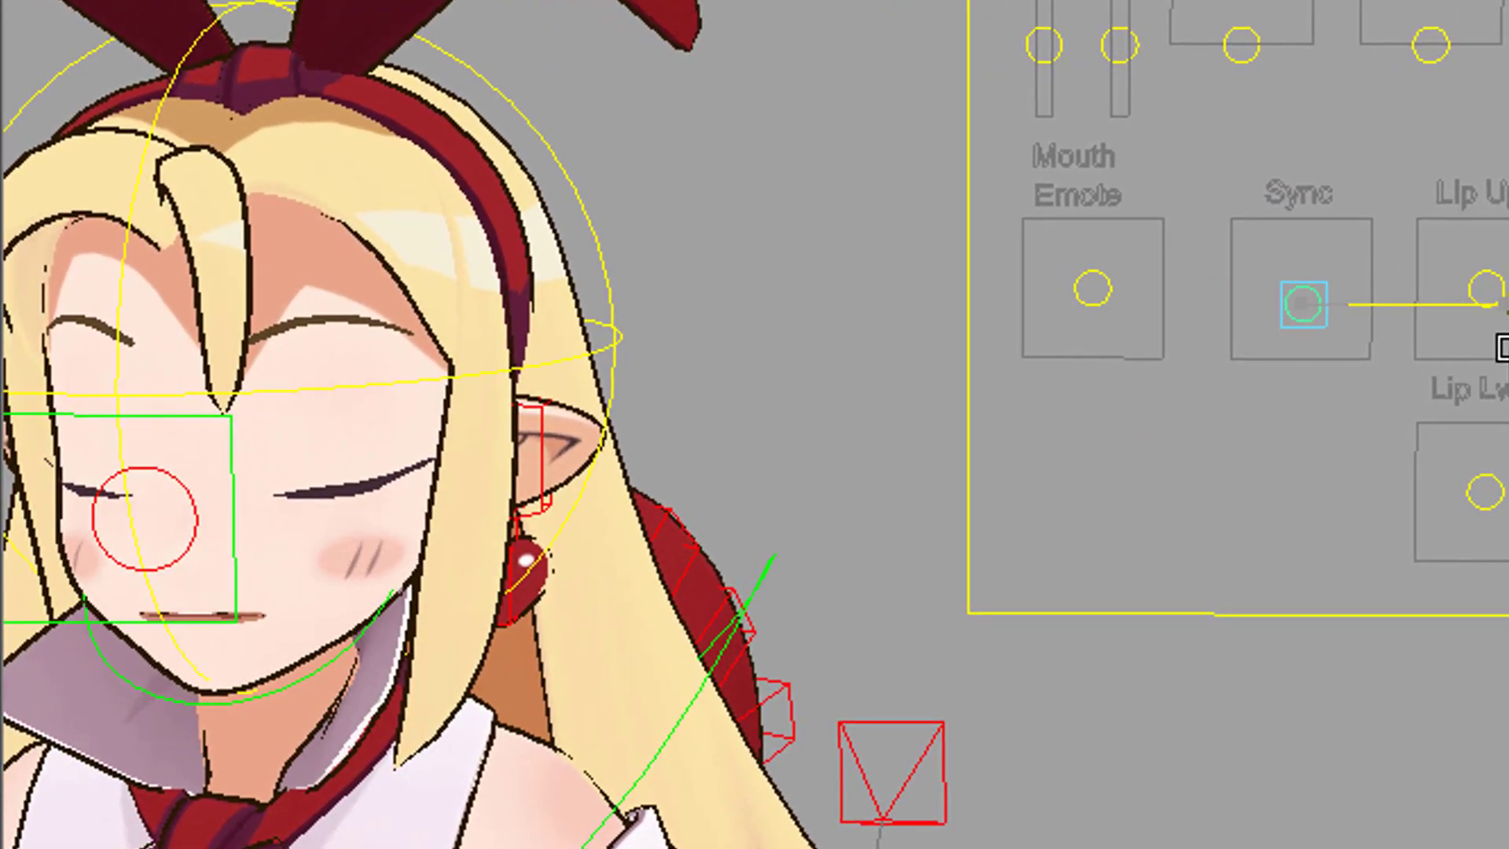
pyautogui.moveTo(1304, 93)
pyautogui.mouseDown()
pyautogui.moveTo(1309, 61)
pyautogui.moveTo(1317, 73)
pyautogui.mouseUp()
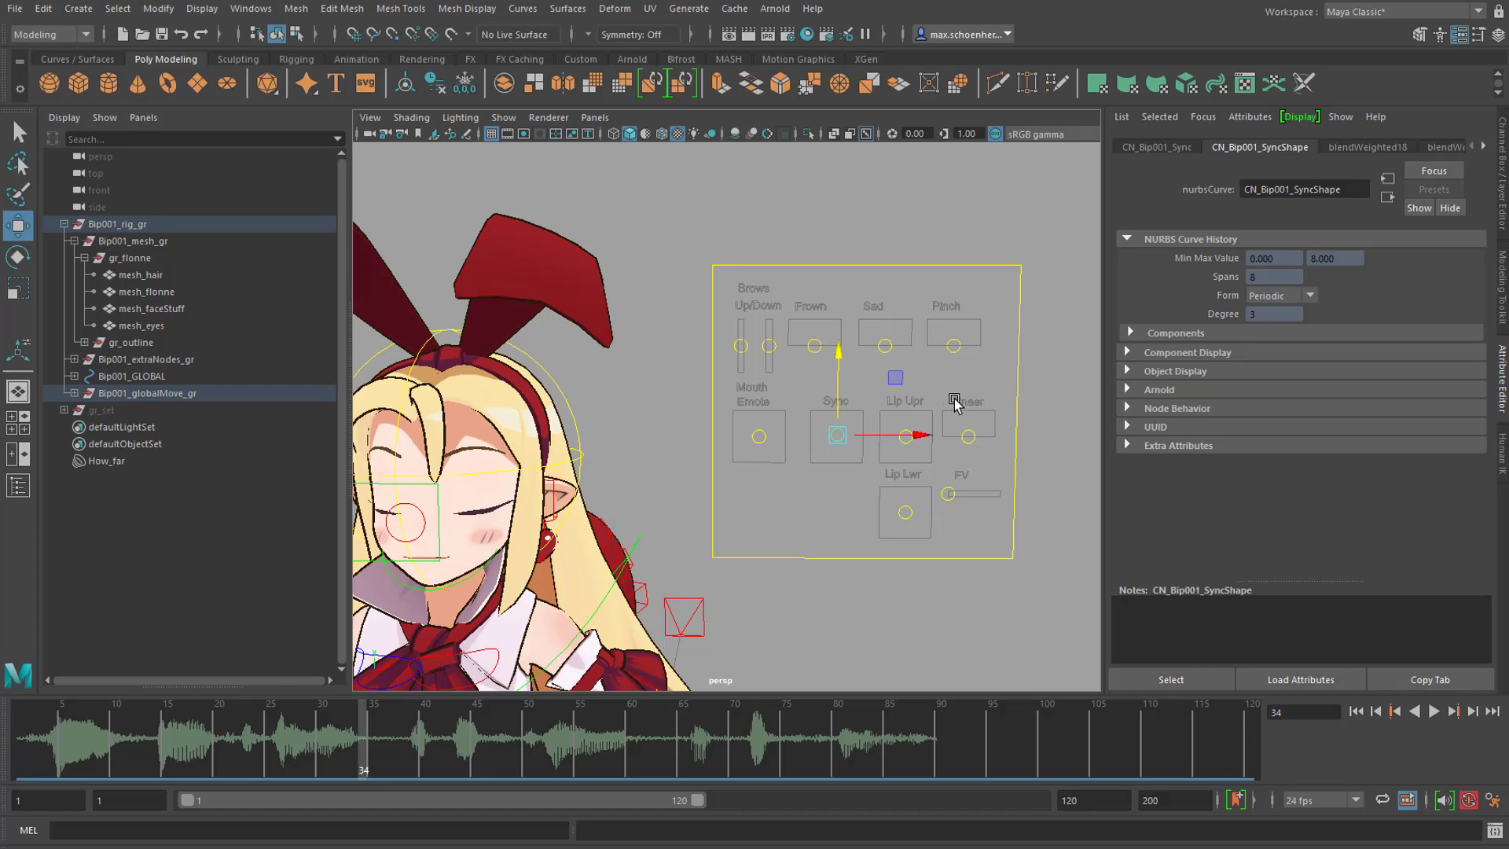
# Show the Sync control's channels and reset its Translate X and Translate Y to 0
pyautogui.hotkey('ctrl', 'a')
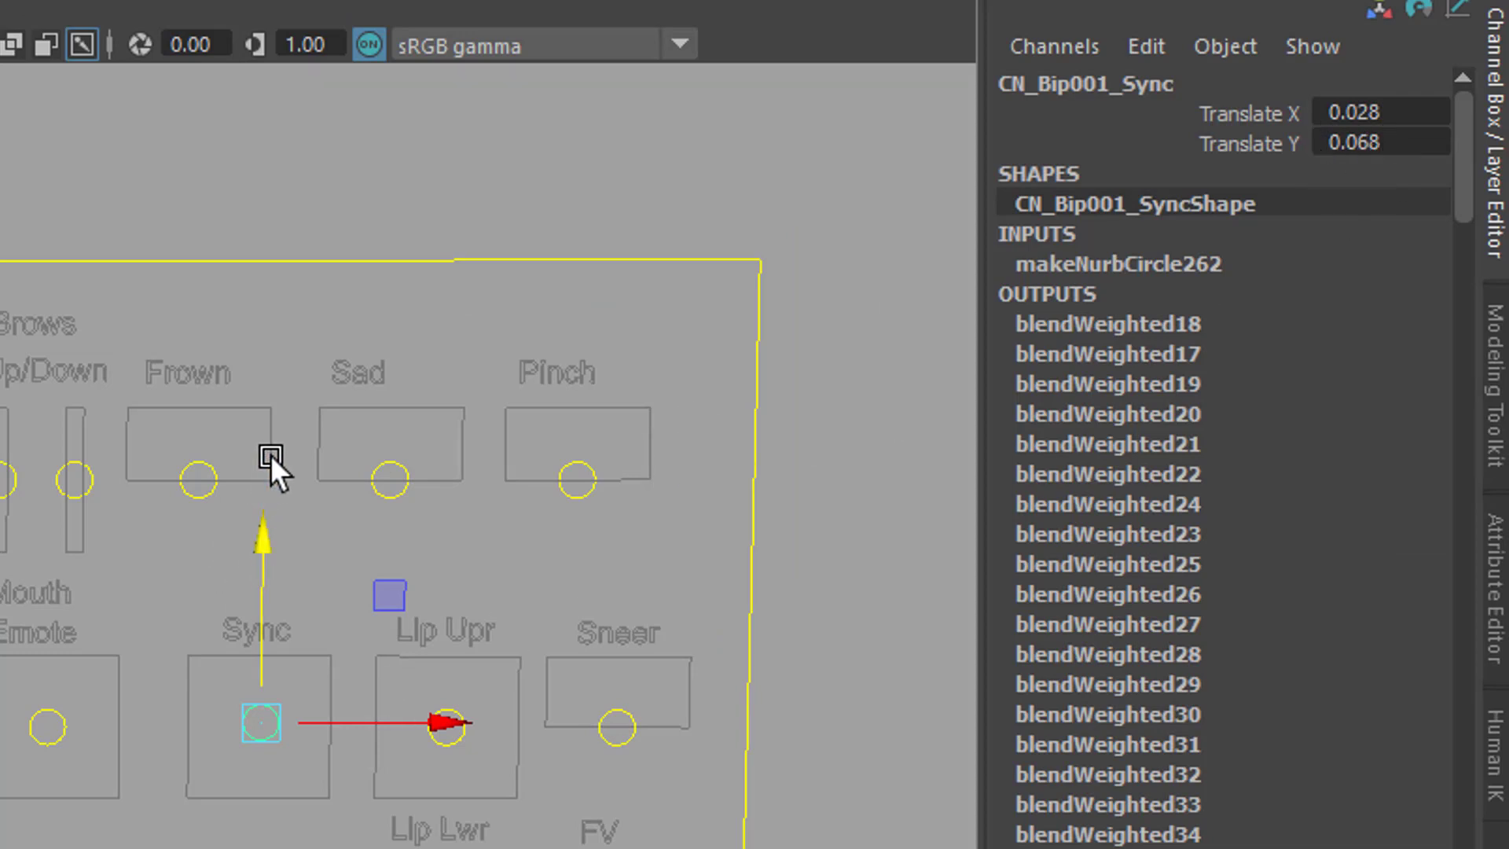
pyautogui.moveTo(452, 718)
pyautogui.mouseDown()
pyautogui.moveTo(421, 723)
pyautogui.moveTo(466, 723)
pyautogui.moveTo(450, 733)
pyautogui.mouseUp()
pyautogui.click(1412, 142)
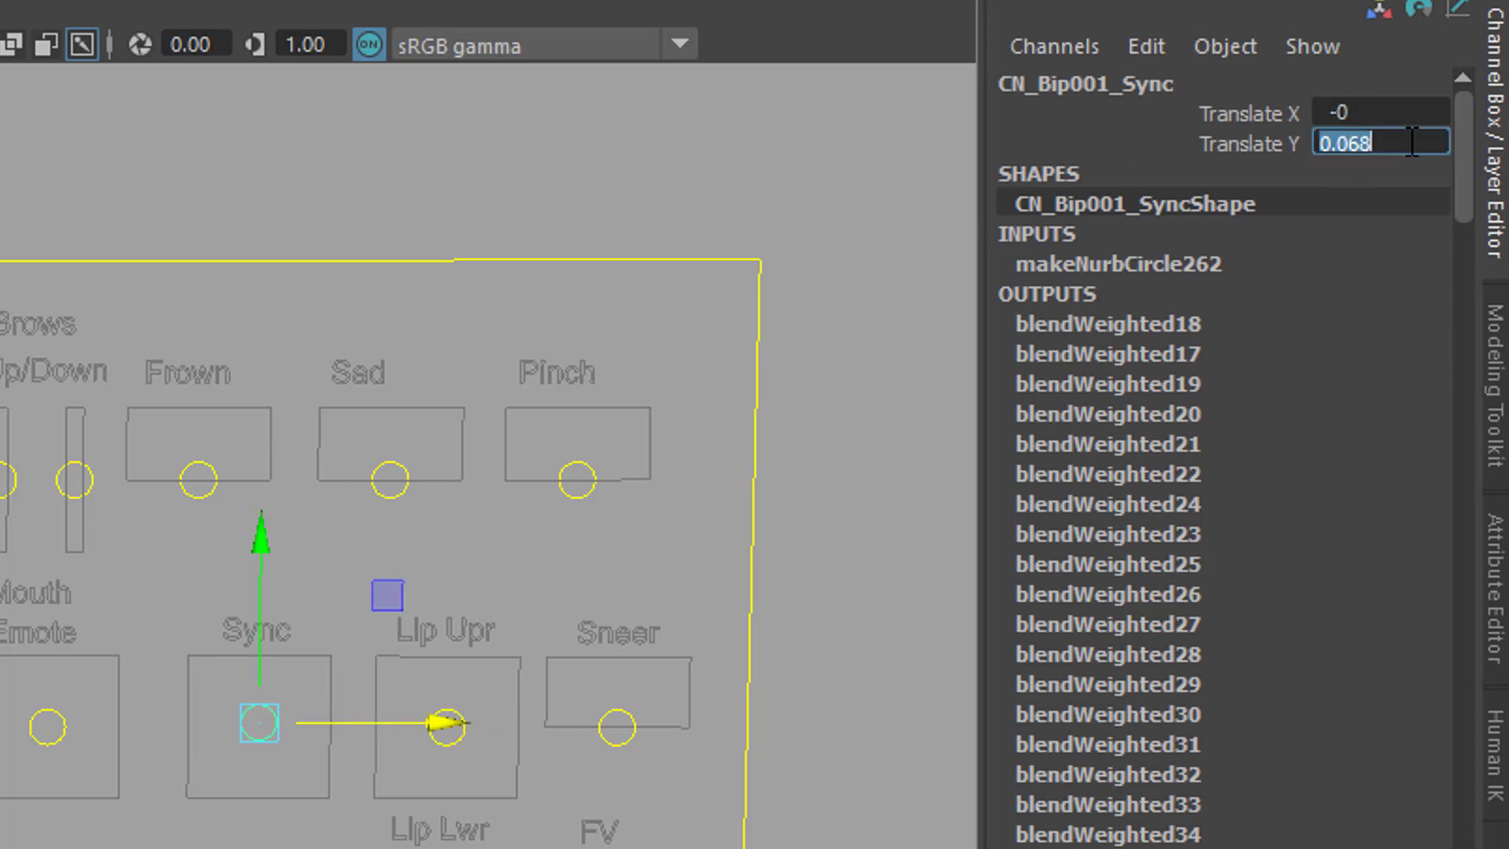
pyautogui.write('0')
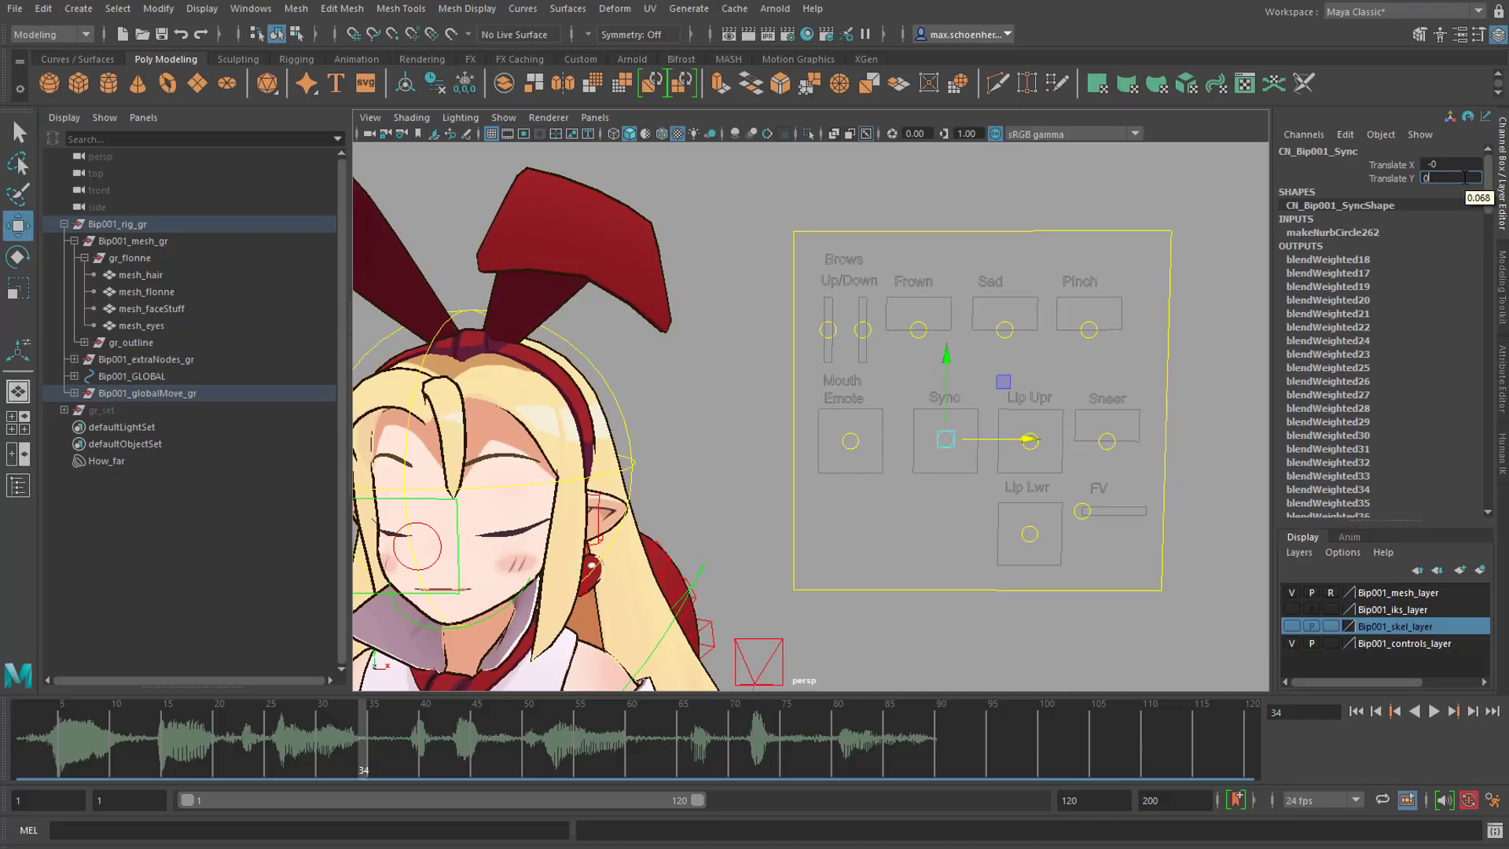
pyautogui.press('Return')
# Scrub the first sound of the audio to frame 12 and return the timeline to frame 1, with the face and controls in view
pyautogui.keyDown('alt'); pyautogui.moveTo(574, 530); pyautogui.dragTo(666, 521); pyautogui.keyUp('alt')
pyautogui.moveTo(49, 749)
pyautogui.mouseDown()
pyautogui.moveTo(19, 752)
pyautogui.moveTo(77, 764)
pyautogui.moveTo(7, 763)
pyautogui.moveTo(135, 781)
pyautogui.mouseUp()
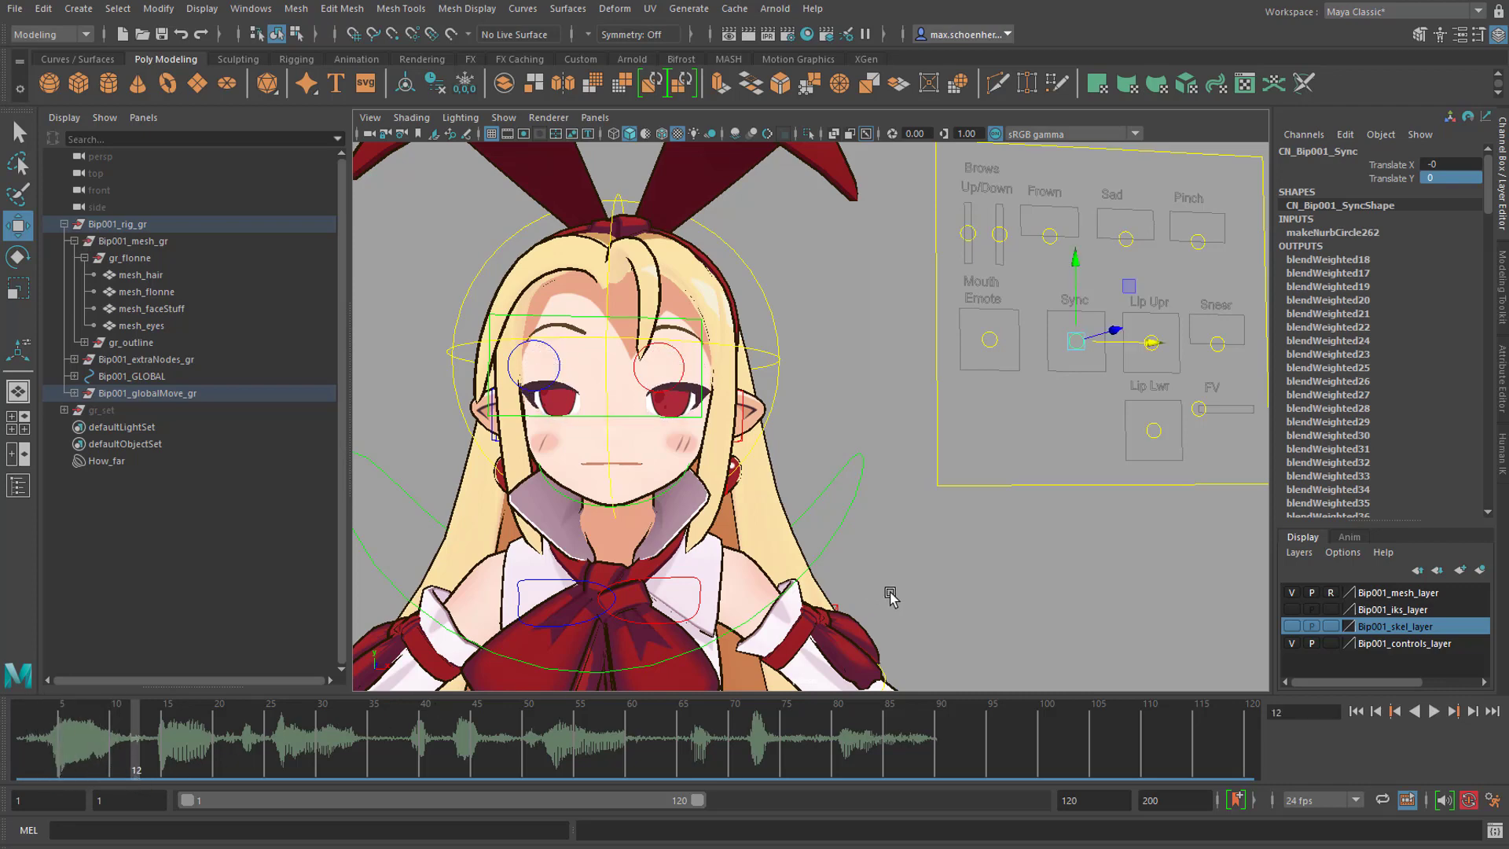
pyautogui.keyDown('alt'); pyautogui.moveTo(1061, 565); pyautogui.dragTo(999, 603, button='middle'); pyautogui.keyUp('alt')
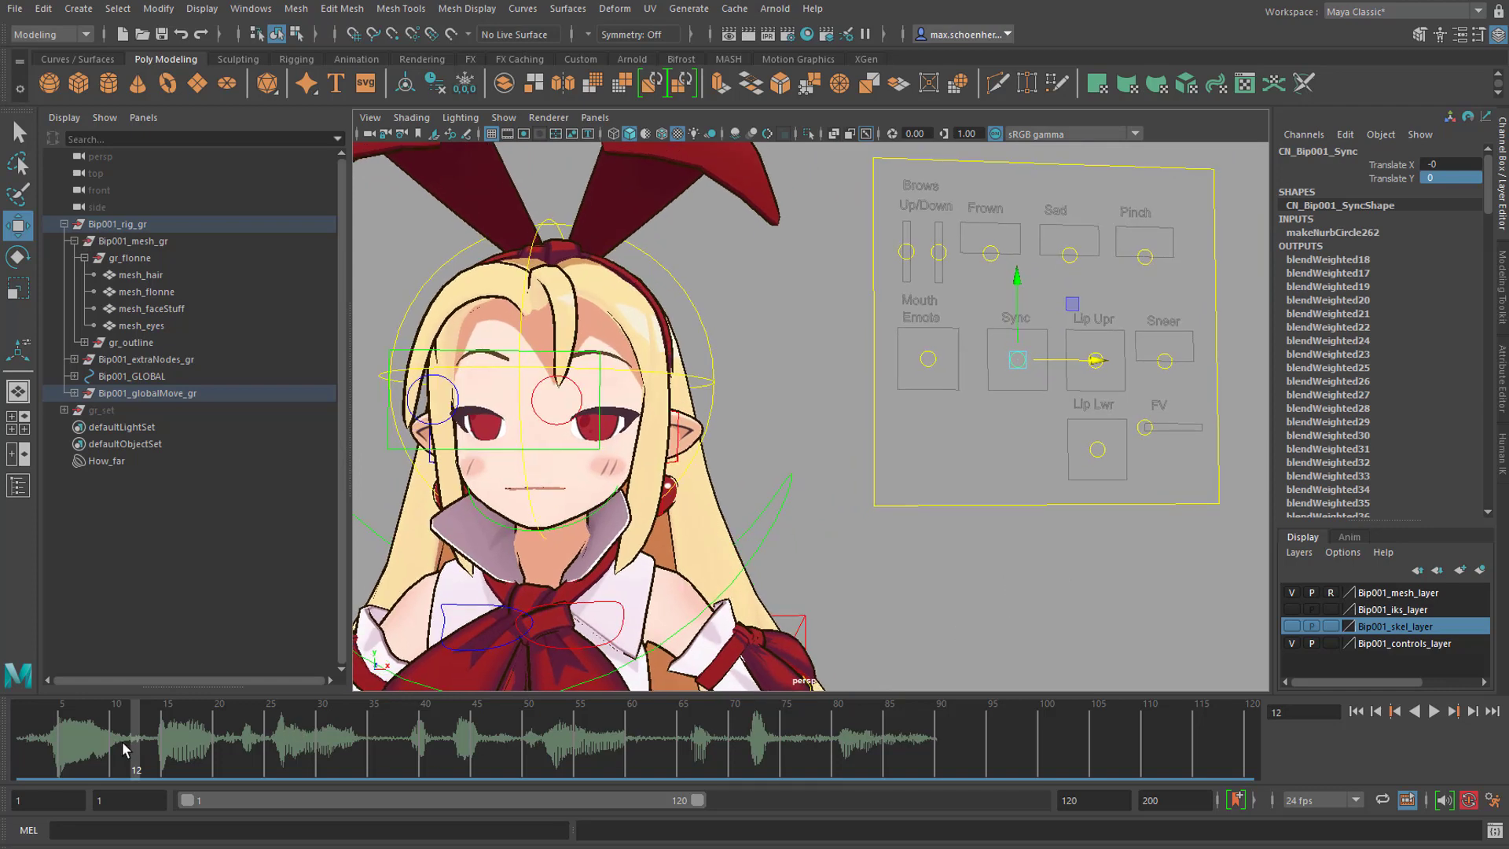
pyautogui.moveTo(123, 749); pyautogui.dragTo(19, 758)
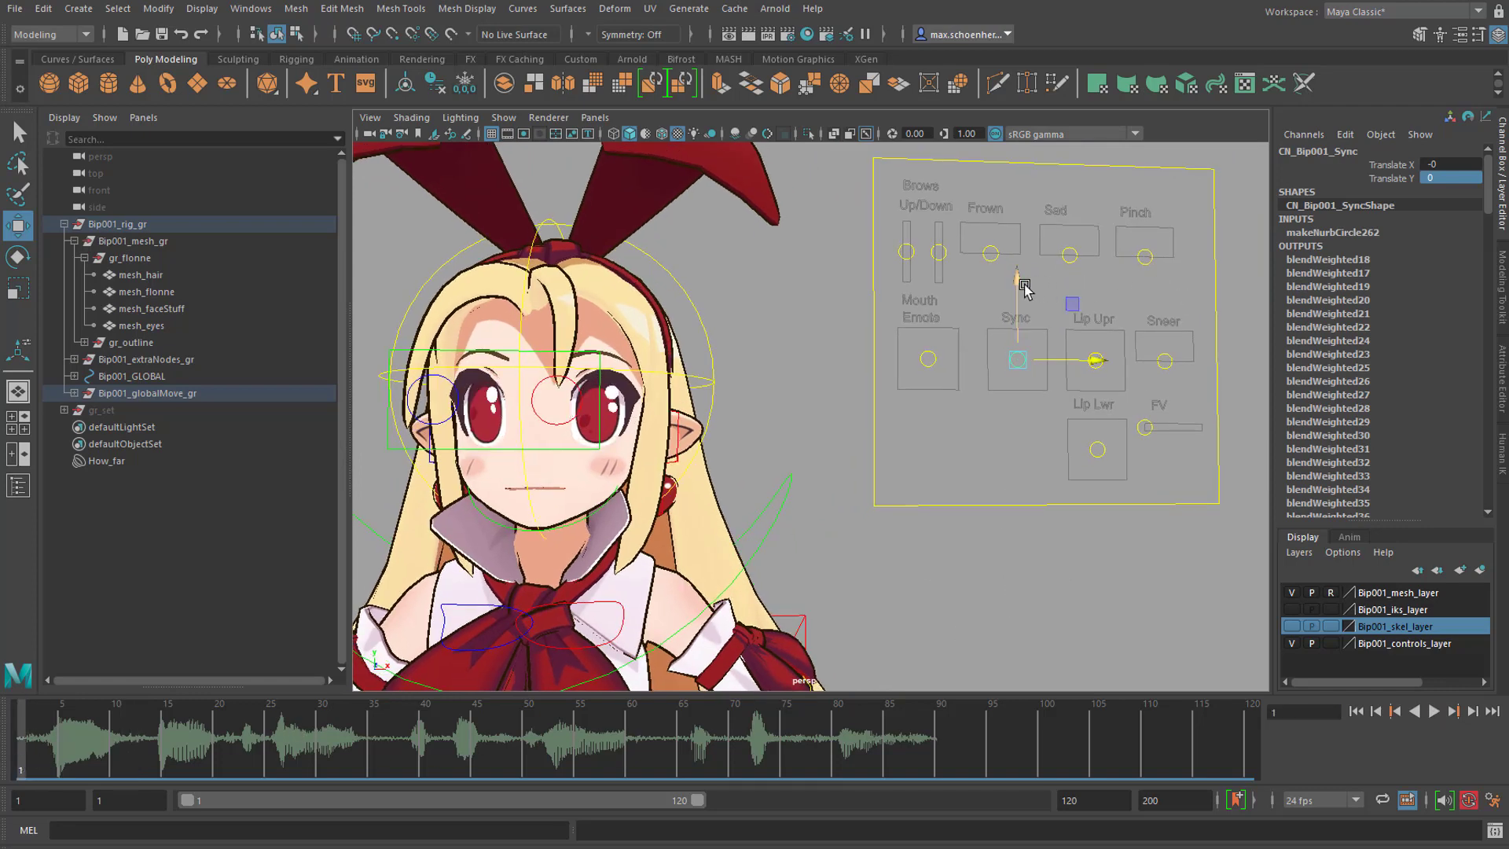
# Lower the Sync control to Translate Y -1 at frame 1 and key its Translate X and Translate Y
pyautogui.moveTo(1018, 285); pyautogui.dragTo(1031, 329)
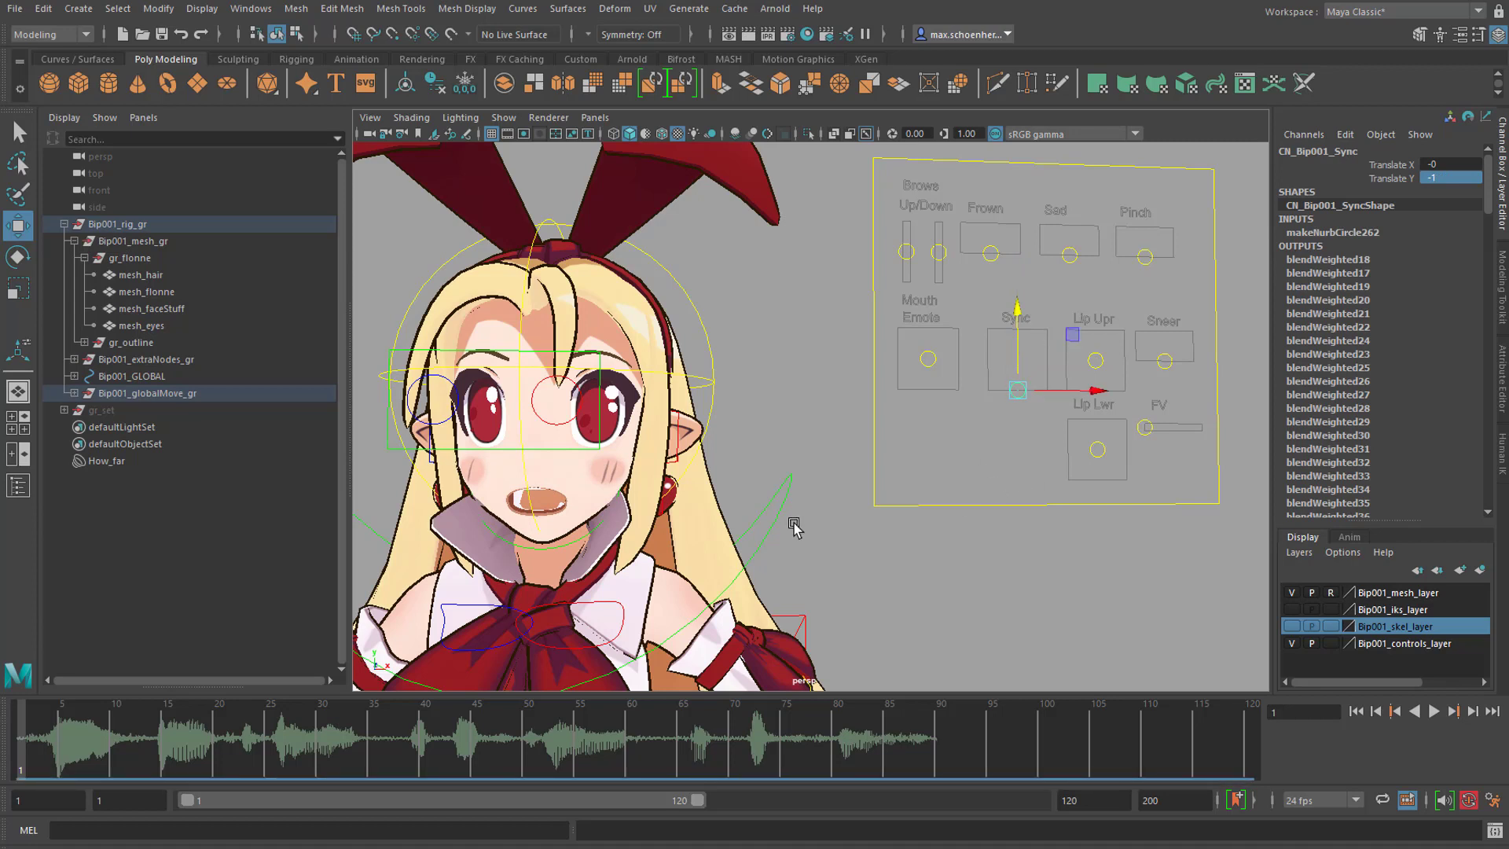
pyautogui.rightClick(1397, 173)
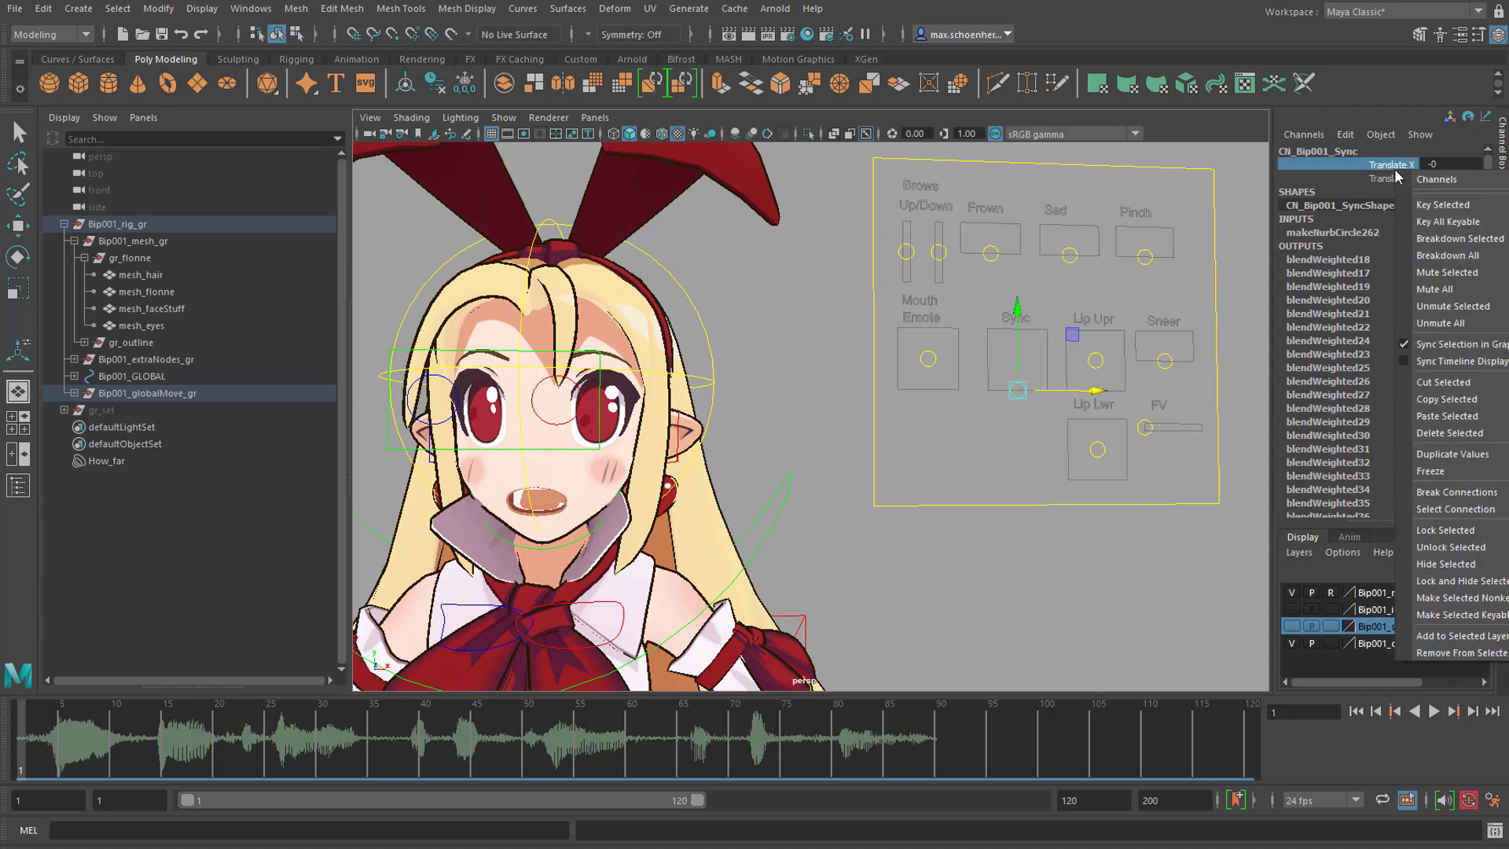
pyautogui.click(1188, 6)
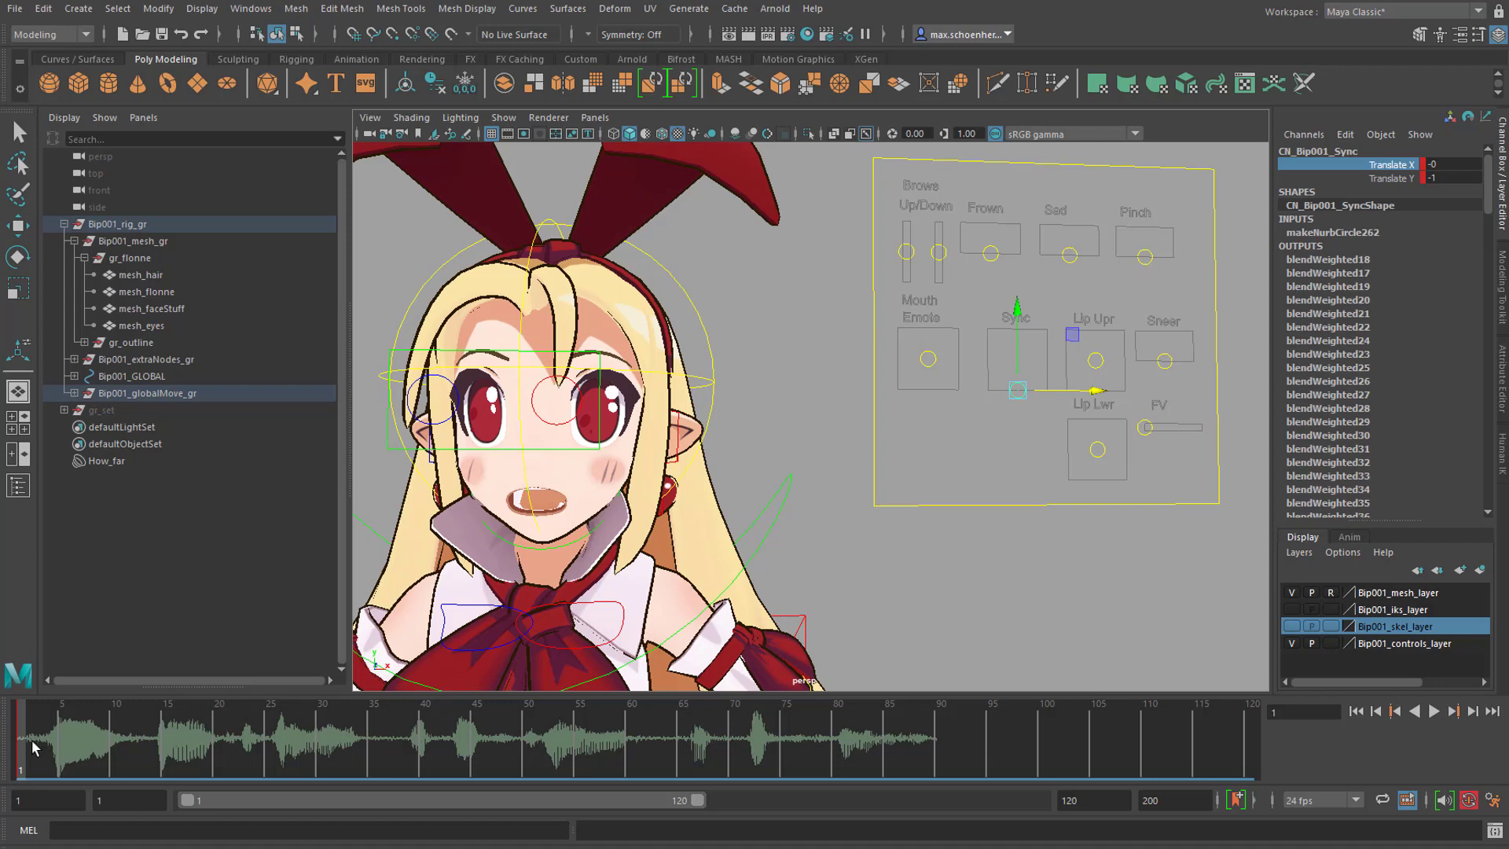
# Key the Sync control at frame 12 with Translate X -1 and Translate Y about -0.84 for a narrow open mouth
pyautogui.hotkey('alt', 'v')
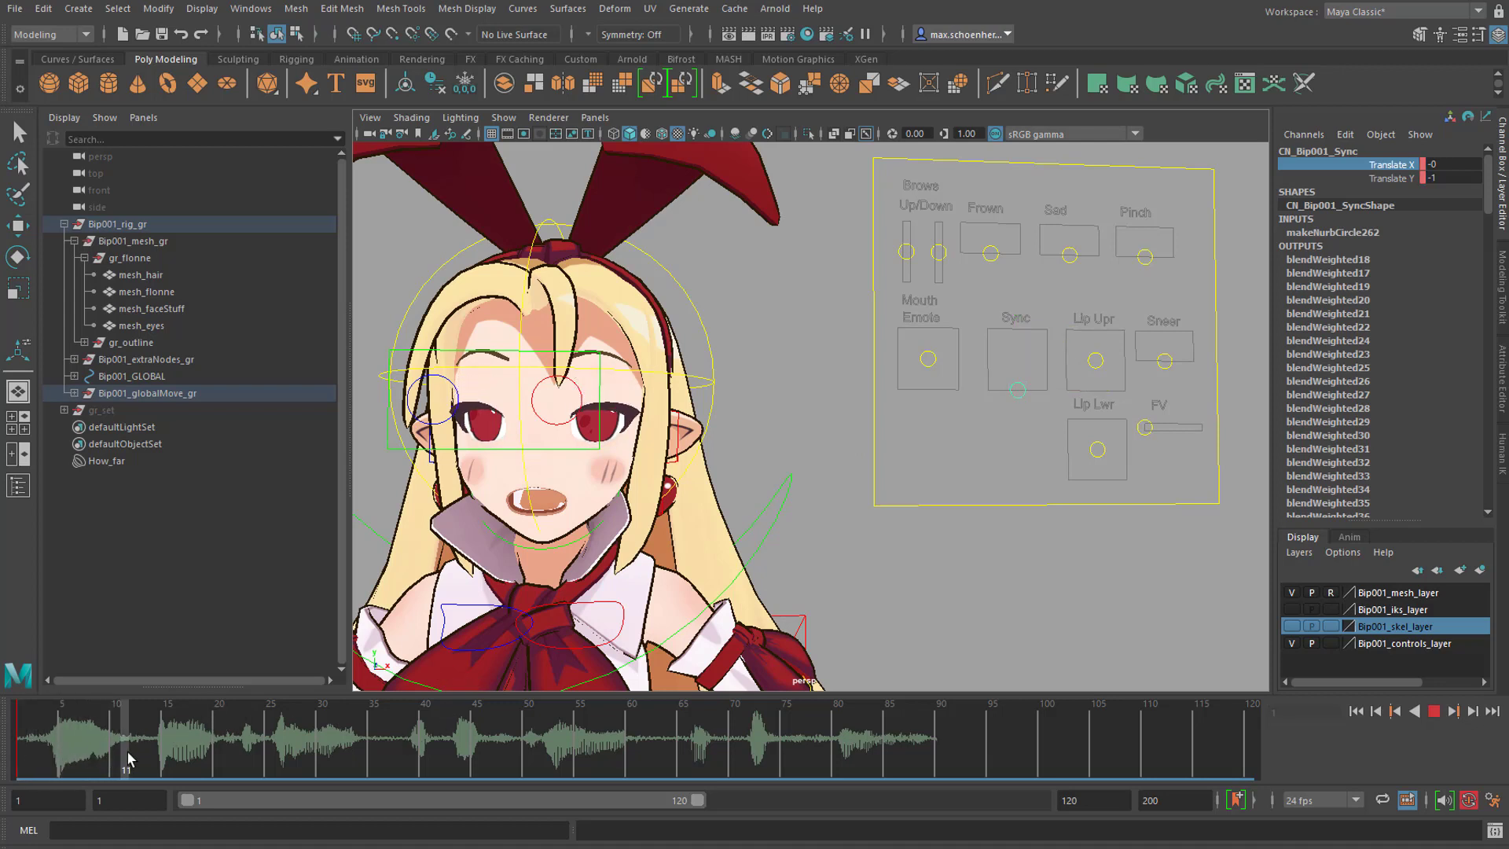
pyautogui.hotkey('alt', 'v')
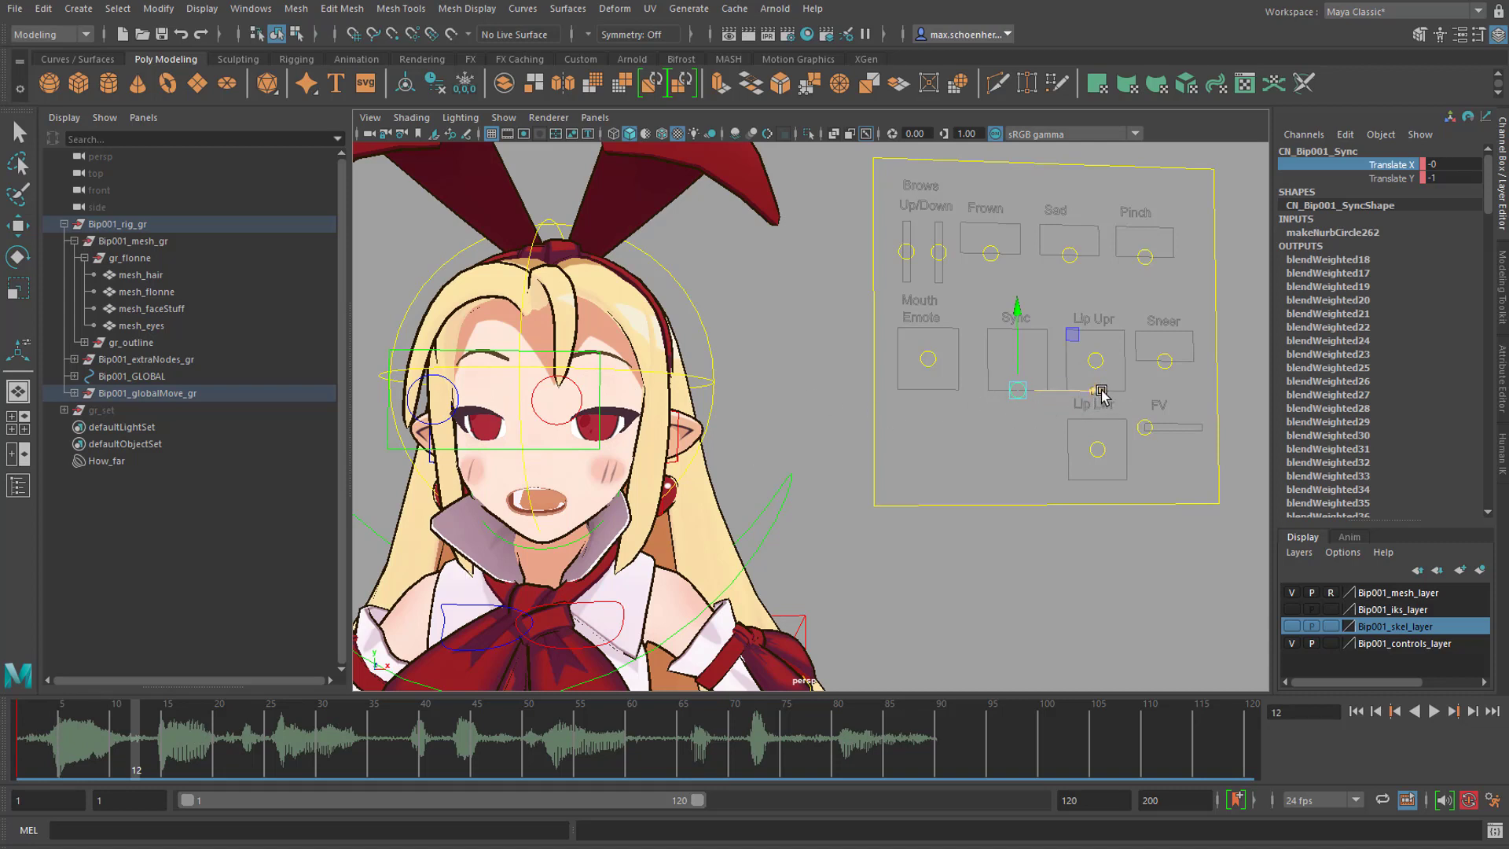
pyautogui.moveTo(1101, 391); pyautogui.dragTo(1023, 393)
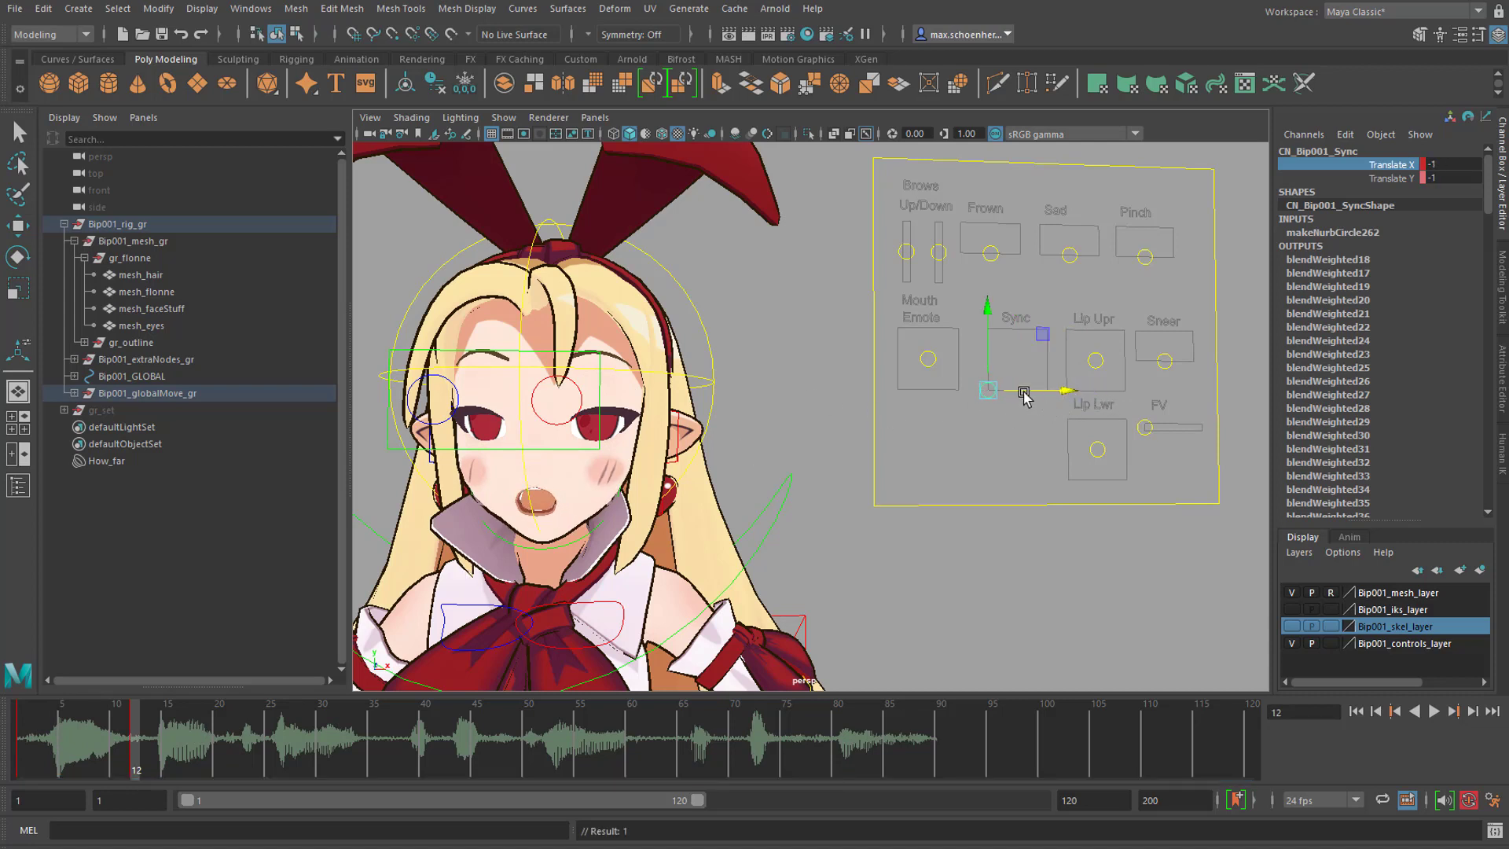
pyautogui.moveTo(989, 314); pyautogui.dragTo(988, 308)
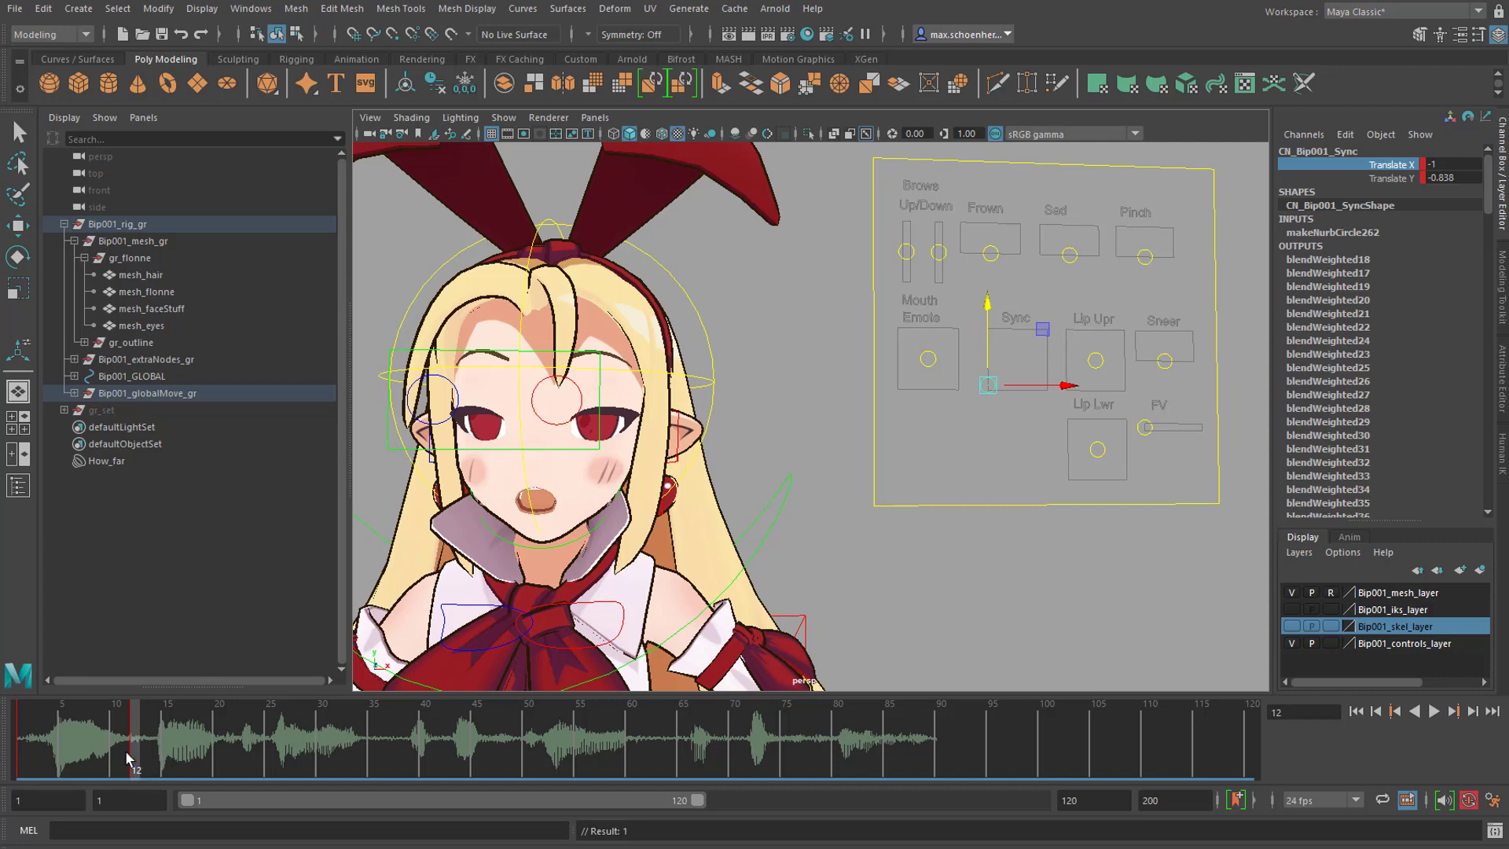
# Scrub the second sound and key the Sync control at frame 17 with Translate X about 0.09 and Translate Y -1
pyautogui.hotkey('alt', 'v')
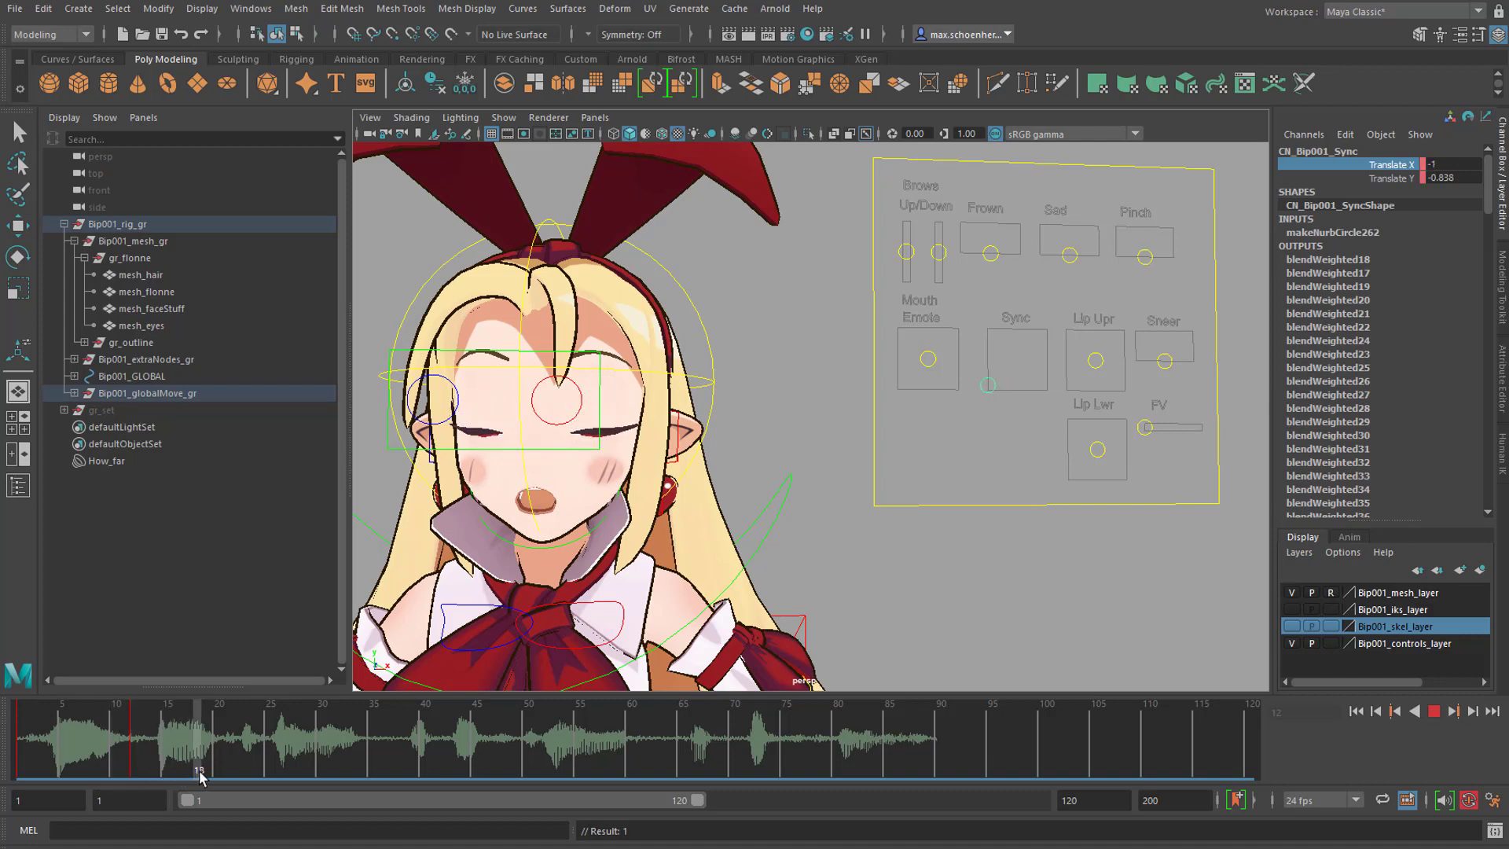
pyautogui.moveTo(250, 770); pyautogui.dragTo(188, 774)
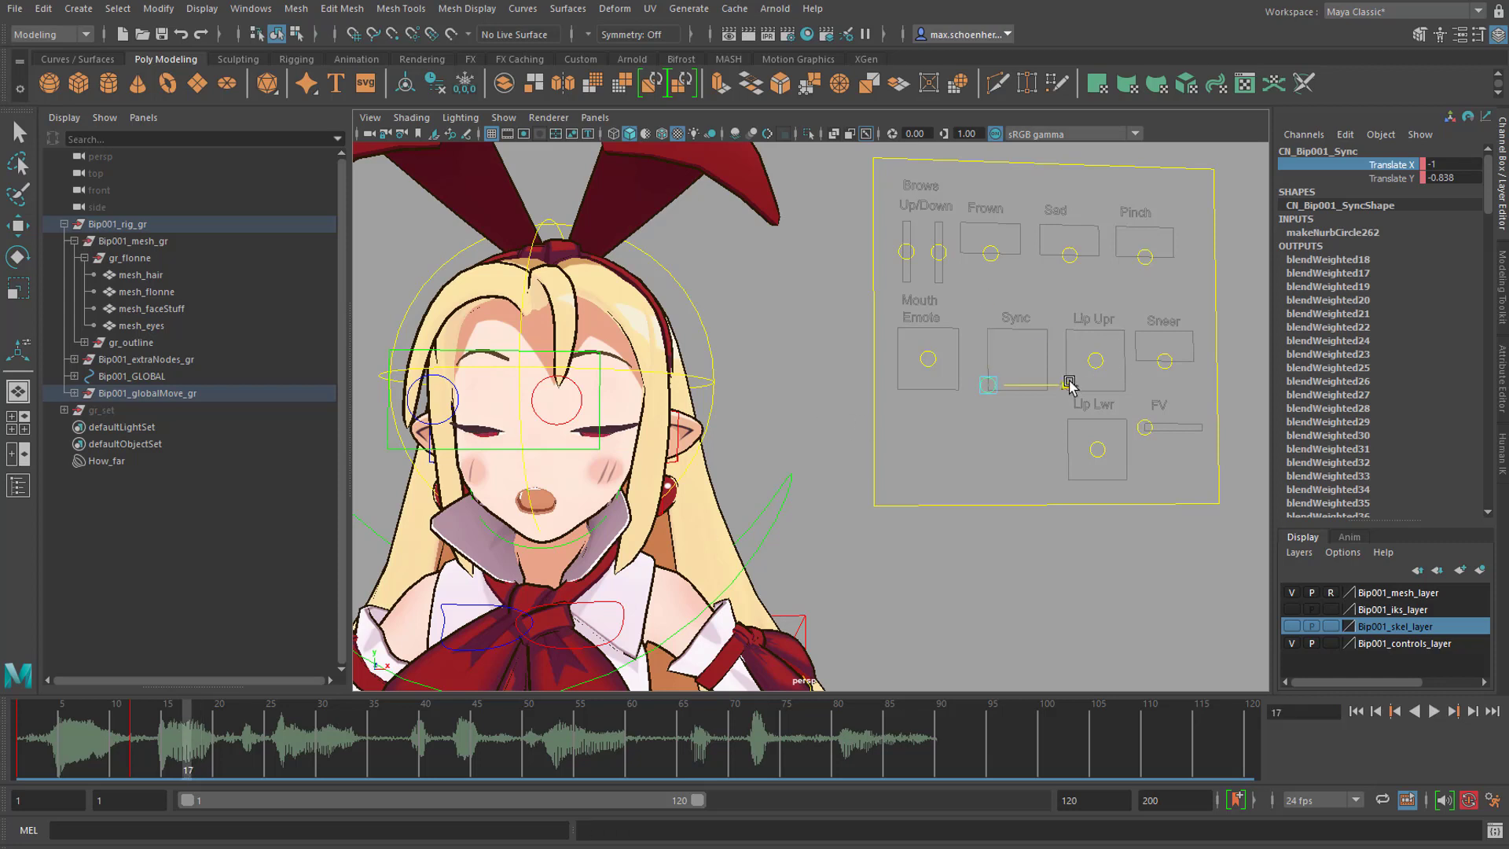
pyautogui.moveTo(1069, 384); pyautogui.dragTo(1100, 384)
pyautogui.press('s')
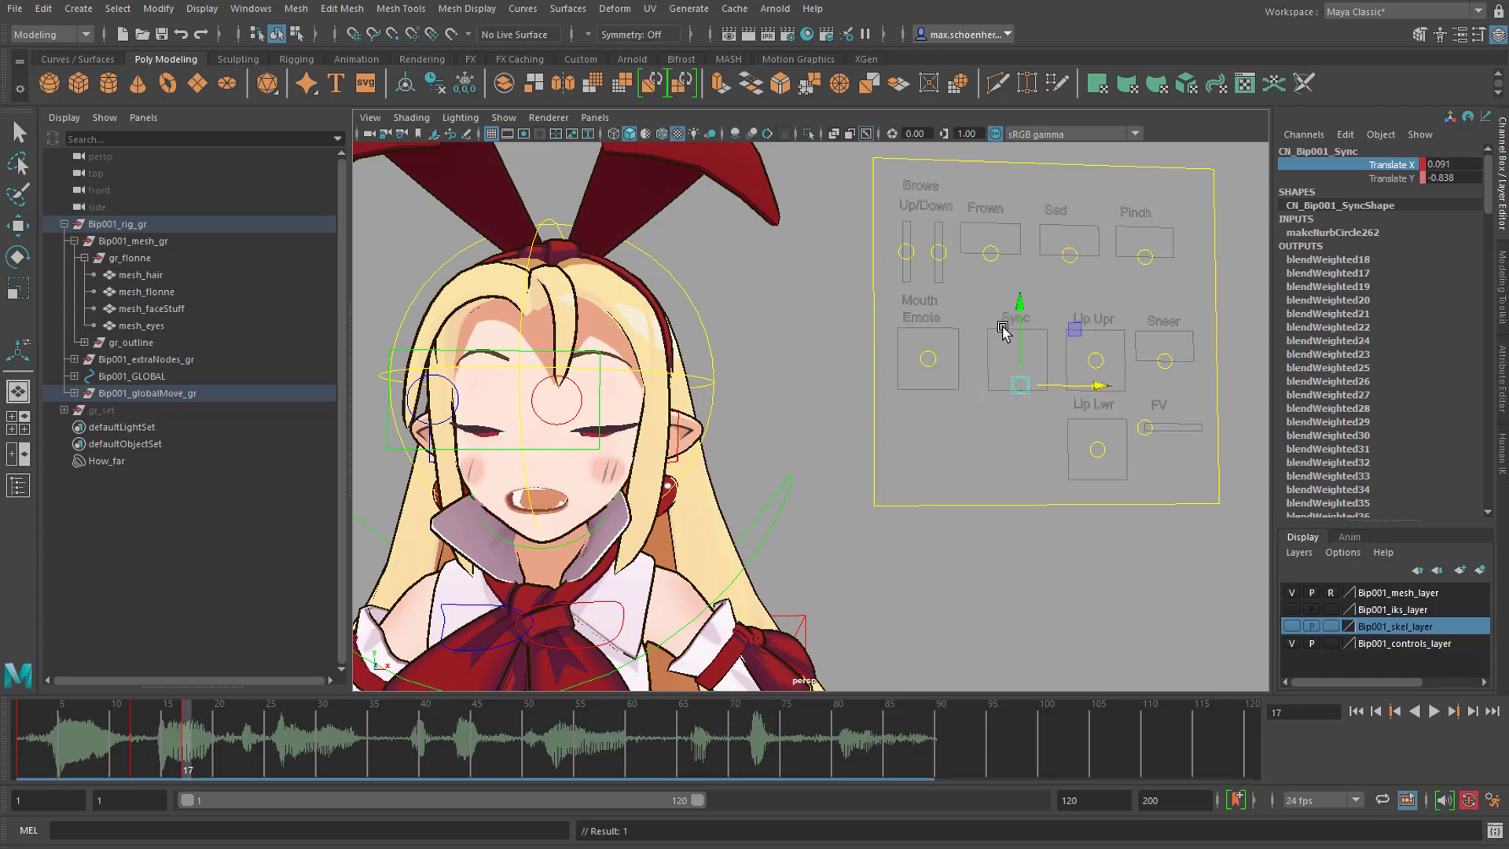
pyautogui.moveTo(1002, 328)
pyautogui.mouseDown()
pyautogui.moveTo(1015, 305)
pyautogui.moveTo(1020, 323)
pyautogui.mouseUp()
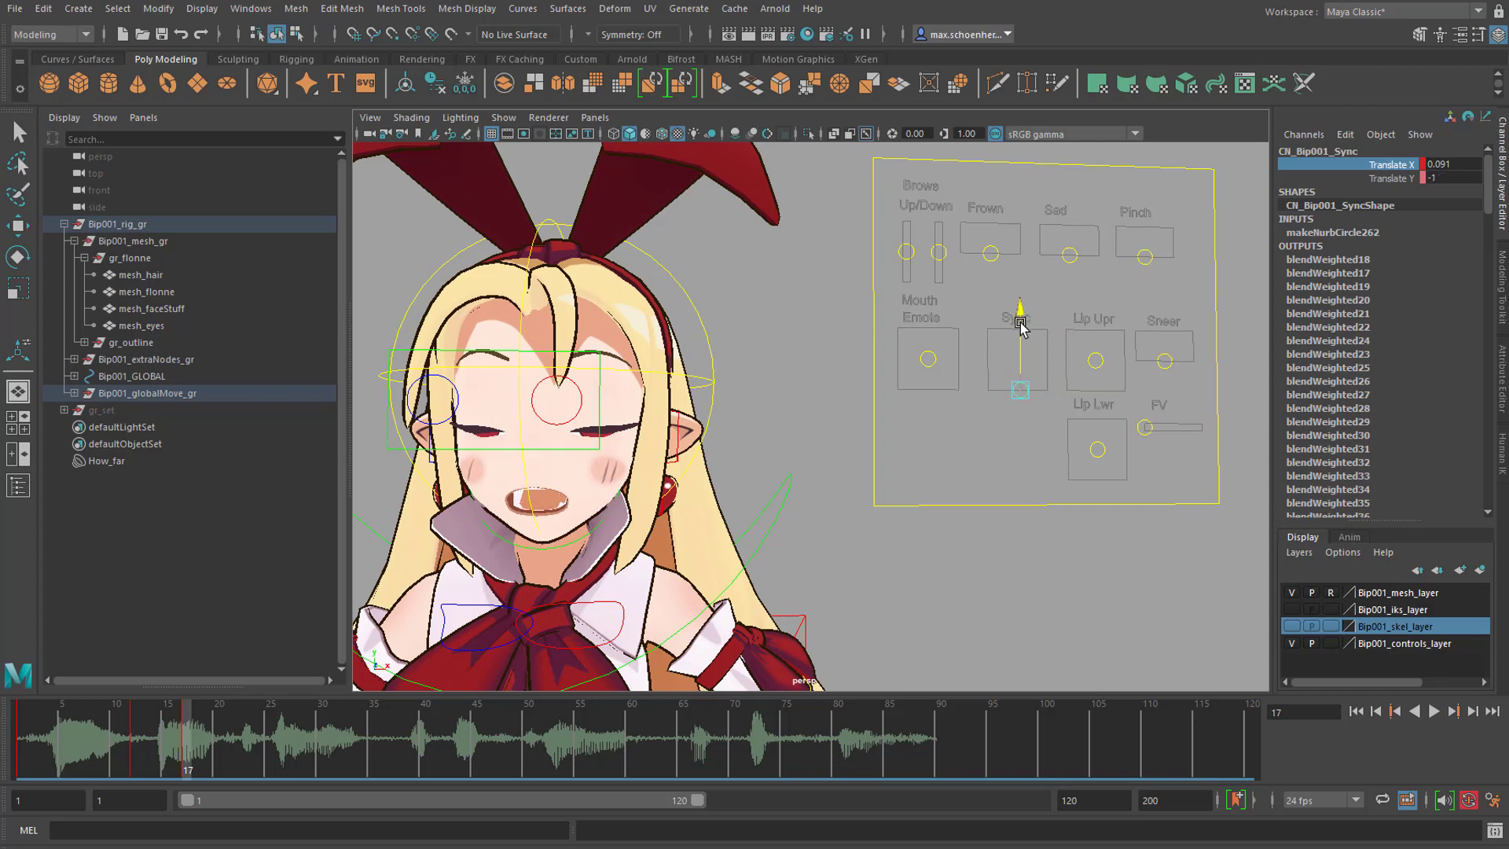
pyautogui.press('s')
# Narrow the mouth at frame 24 by moving the Sync control to Translate X -1, and key it
pyautogui.moveTo(19, 761); pyautogui.dragTo(260, 756)
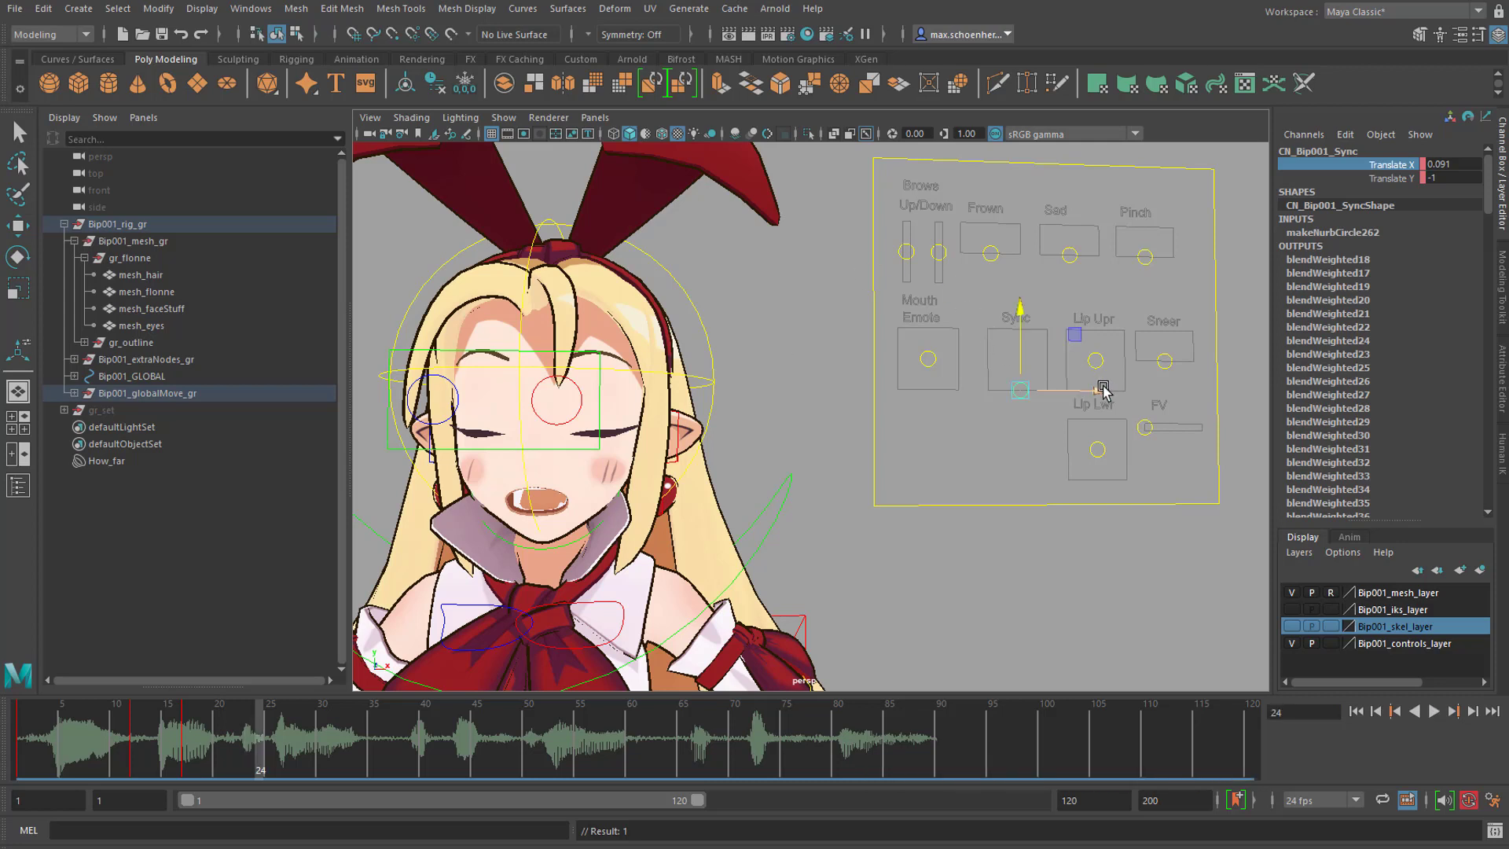
pyautogui.moveTo(1103, 389); pyautogui.dragTo(1063, 393)
pyautogui.press('s')
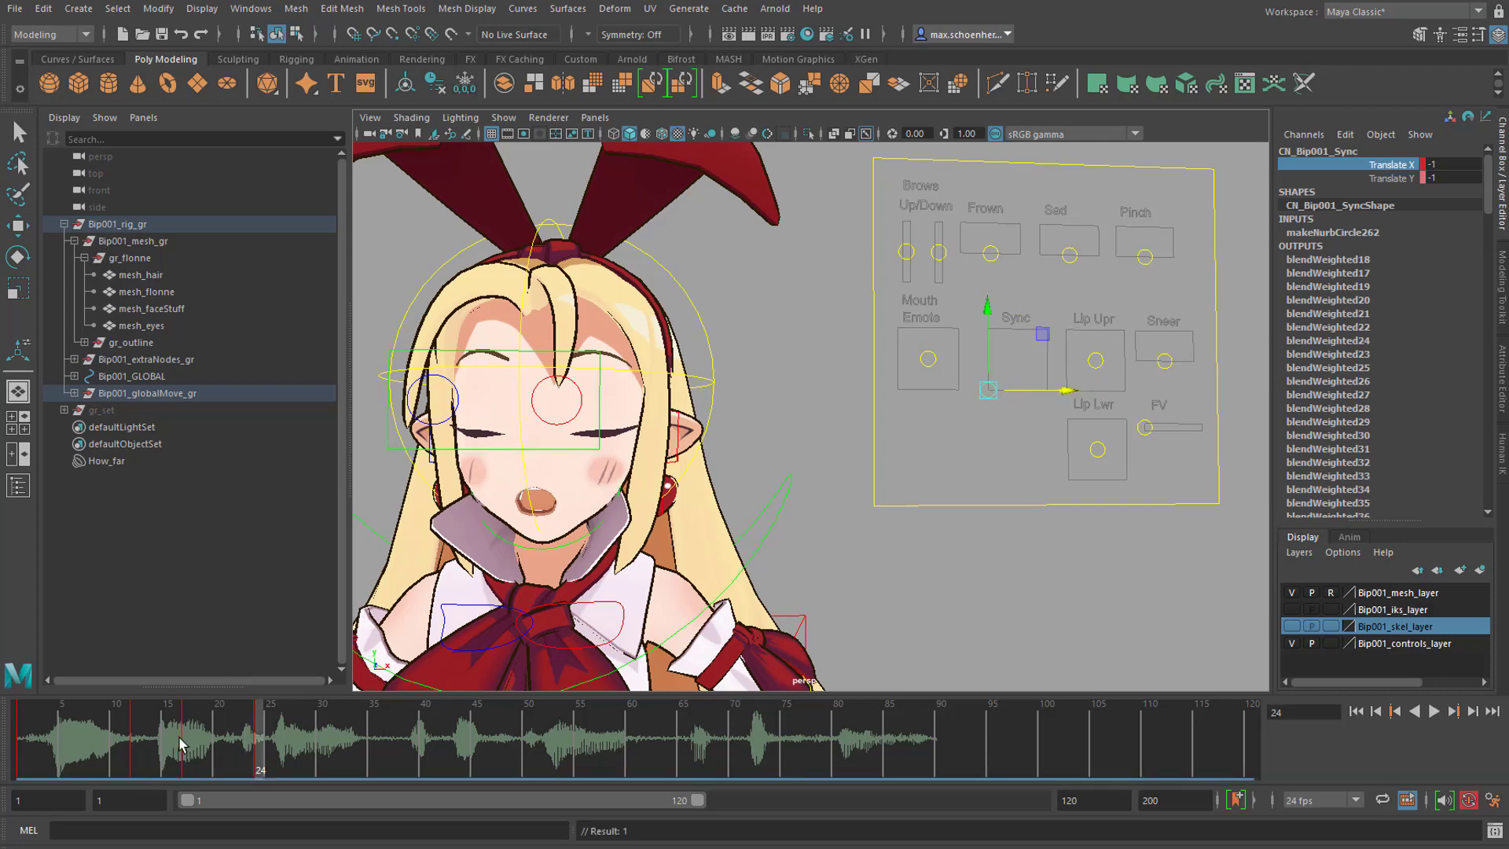
# Key the Sync control at frame 35 with Translate X about -0.77 and Translate Y about -0.83
pyautogui.moveTo(182, 748); pyautogui.dragTo(373, 758)
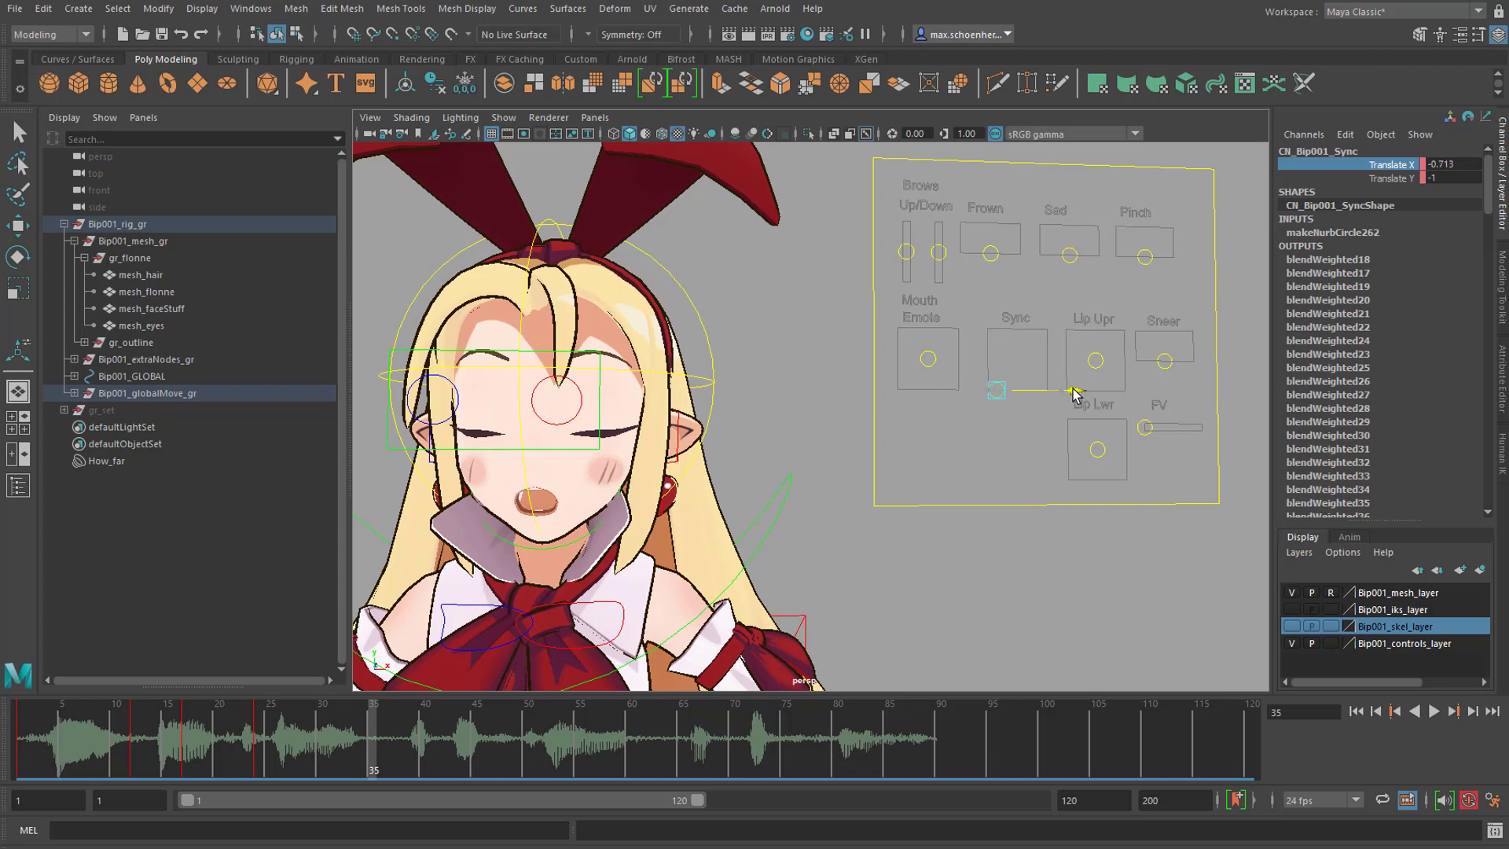
pyautogui.moveTo(1075, 394); pyautogui.dragTo(1072, 395)
pyautogui.press('s')
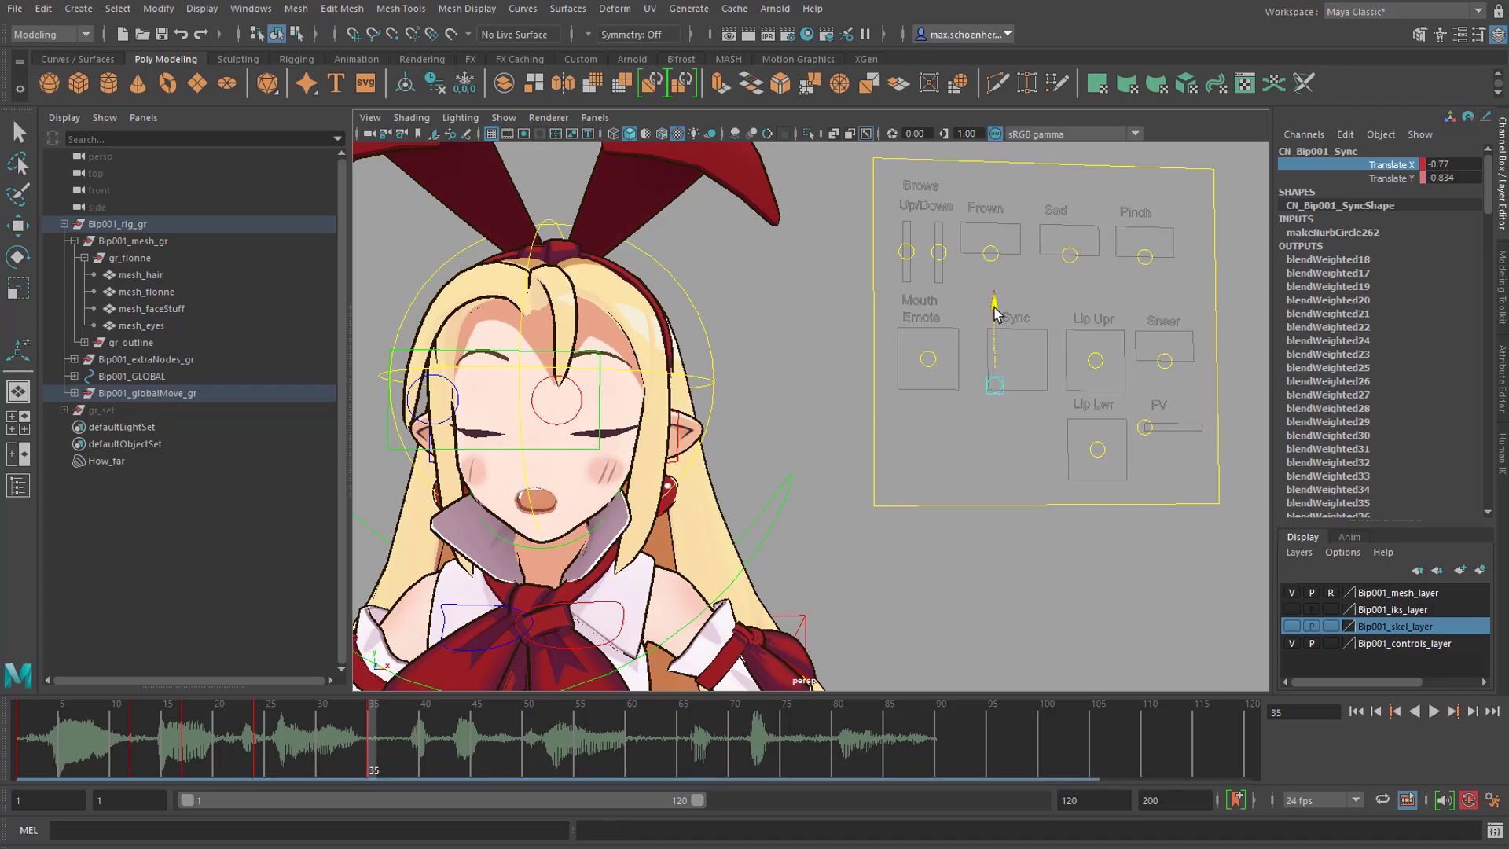
pyautogui.moveTo(996, 312); pyautogui.dragTo(996, 313)
pyautogui.press('s')
# Scrub to frame 39 and nearly close the mouth there, keying the Sync control at Translate X -1 and Translate Y about -0.26
pyautogui.hotkey('alt', 'v')
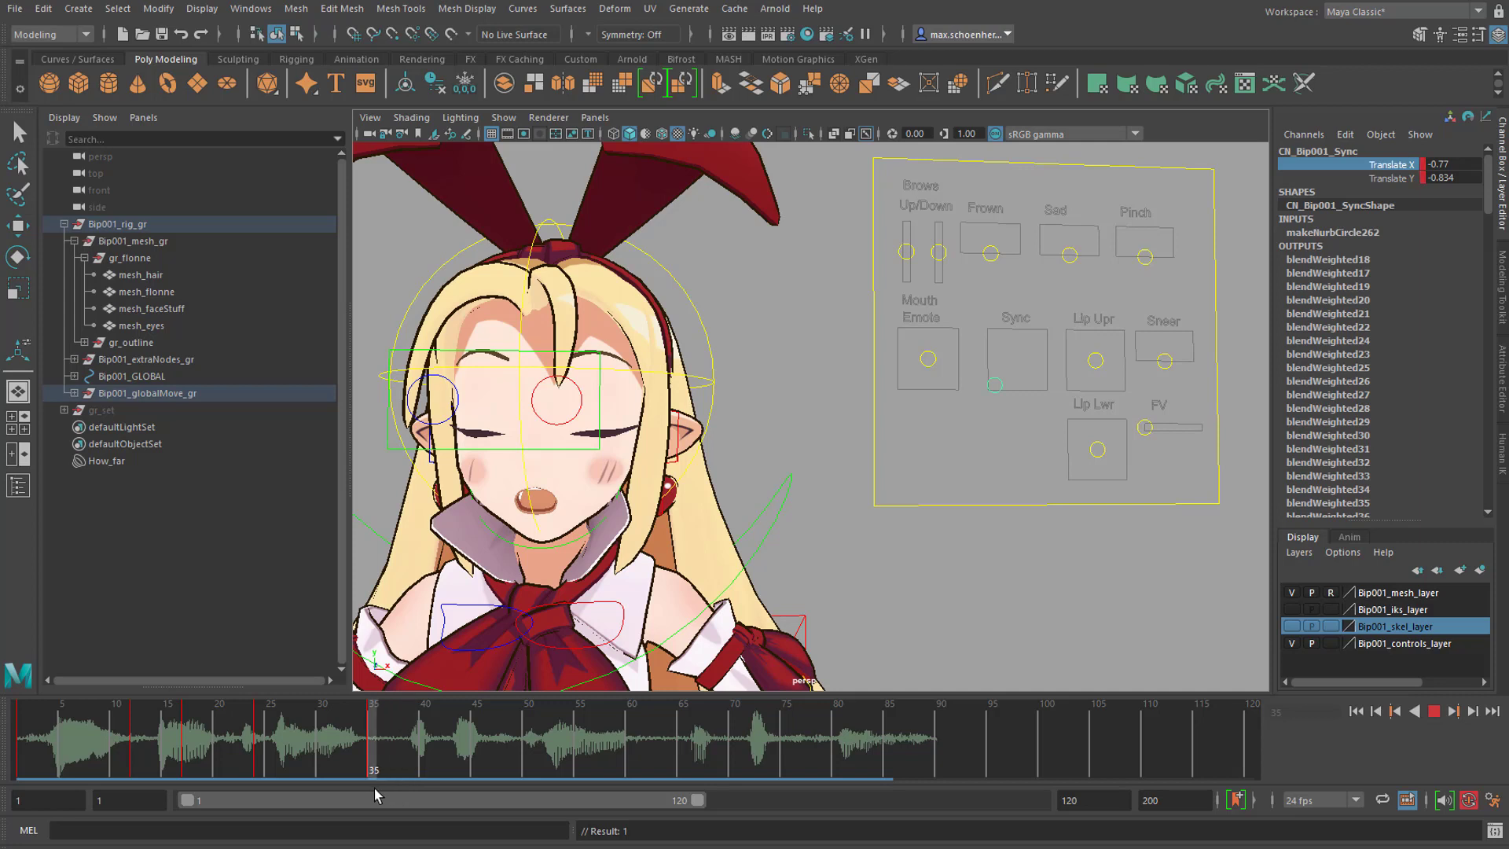
pyautogui.moveTo(408, 793)
pyautogui.mouseDown()
pyautogui.moveTo(371, 799)
pyautogui.moveTo(432, 795)
pyautogui.moveTo(385, 800)
pyautogui.moveTo(412, 799)
pyautogui.mouseUp()
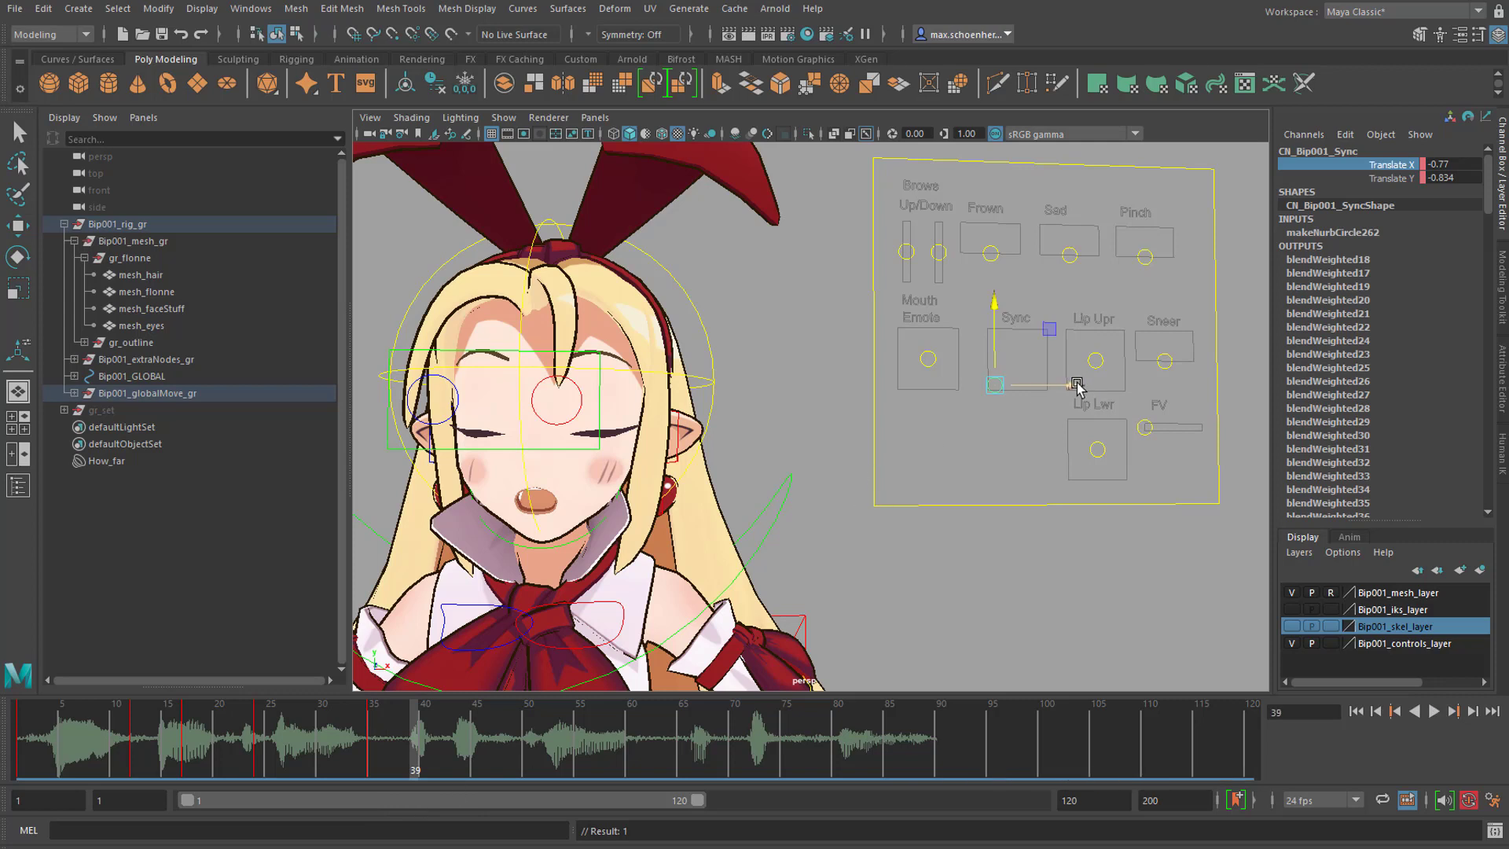
pyautogui.moveTo(994, 312); pyautogui.dragTo(996, 295)
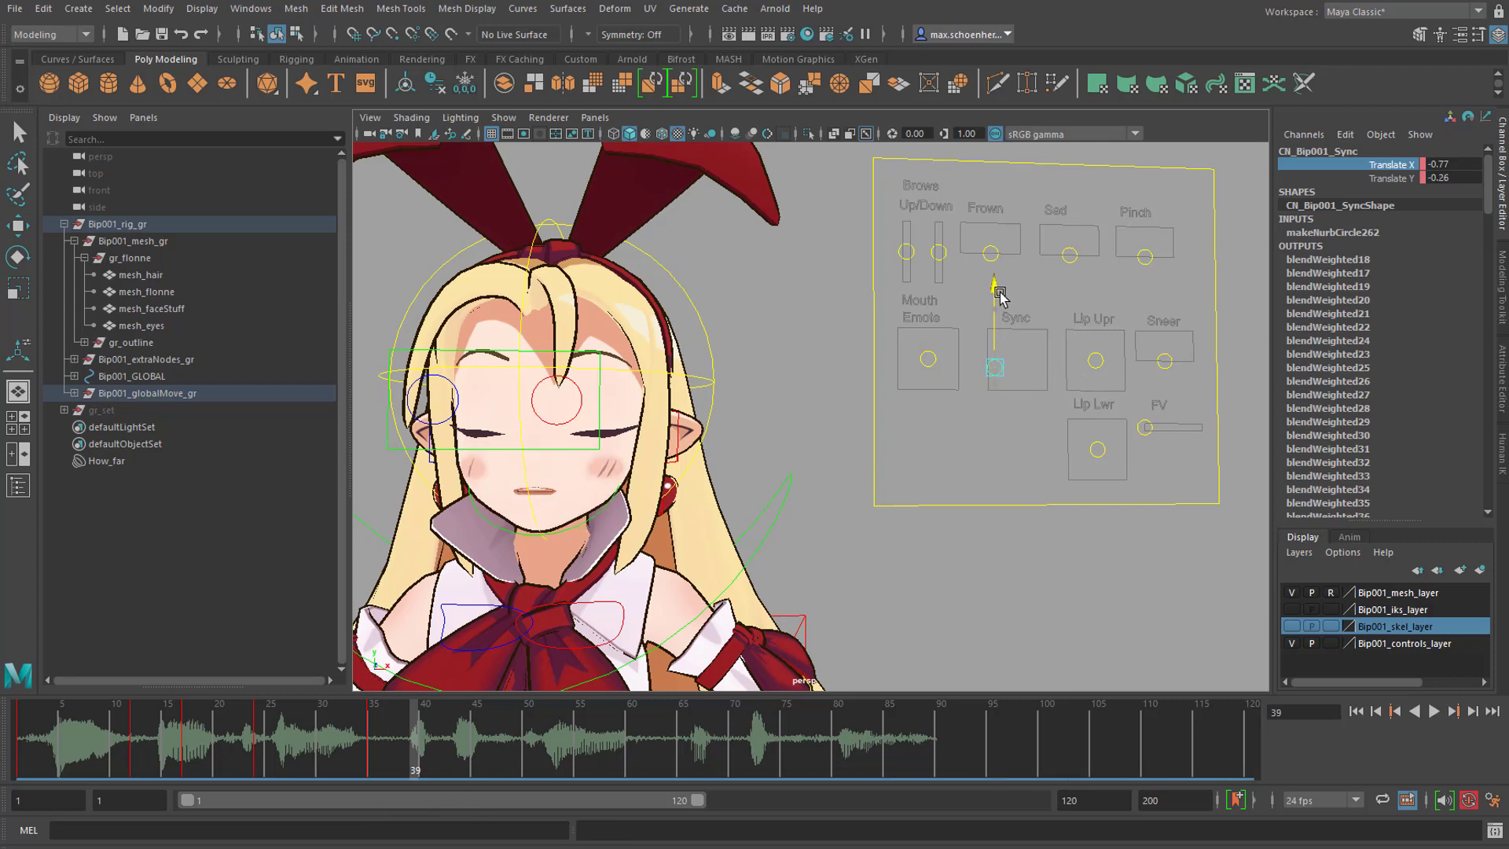
pyautogui.moveTo(1078, 367); pyautogui.dragTo(1030, 382)
# Widen and open the mouth at frame 43, keying the Sync control at Translate X about 0.18 and Translate Y about -0.48
pyautogui.moveTo(342, 751); pyautogui.dragTo(454, 766)
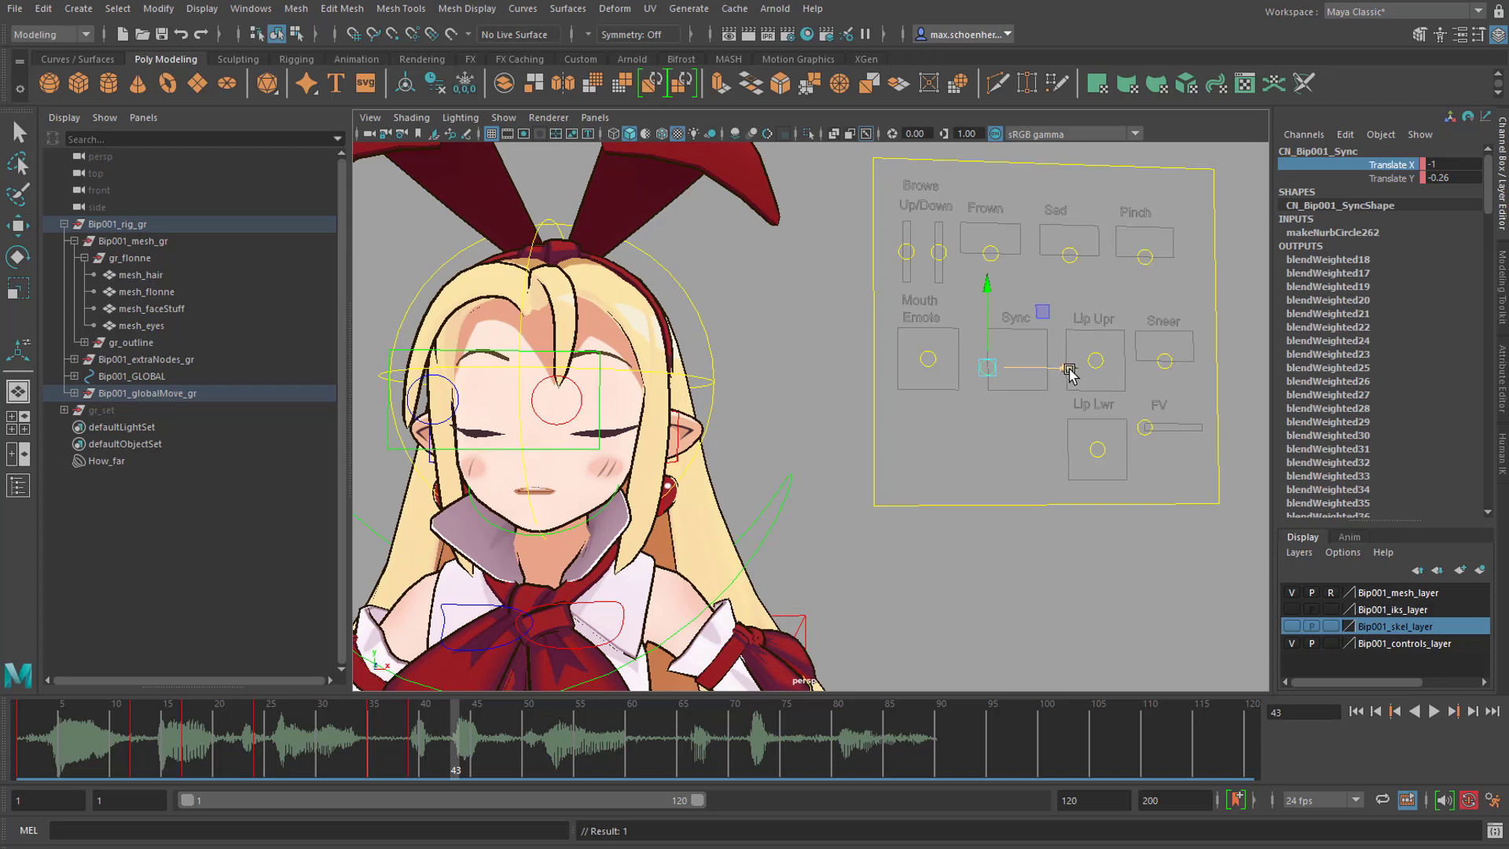
pyautogui.moveTo(1084, 373); pyautogui.dragTo(1108, 371)
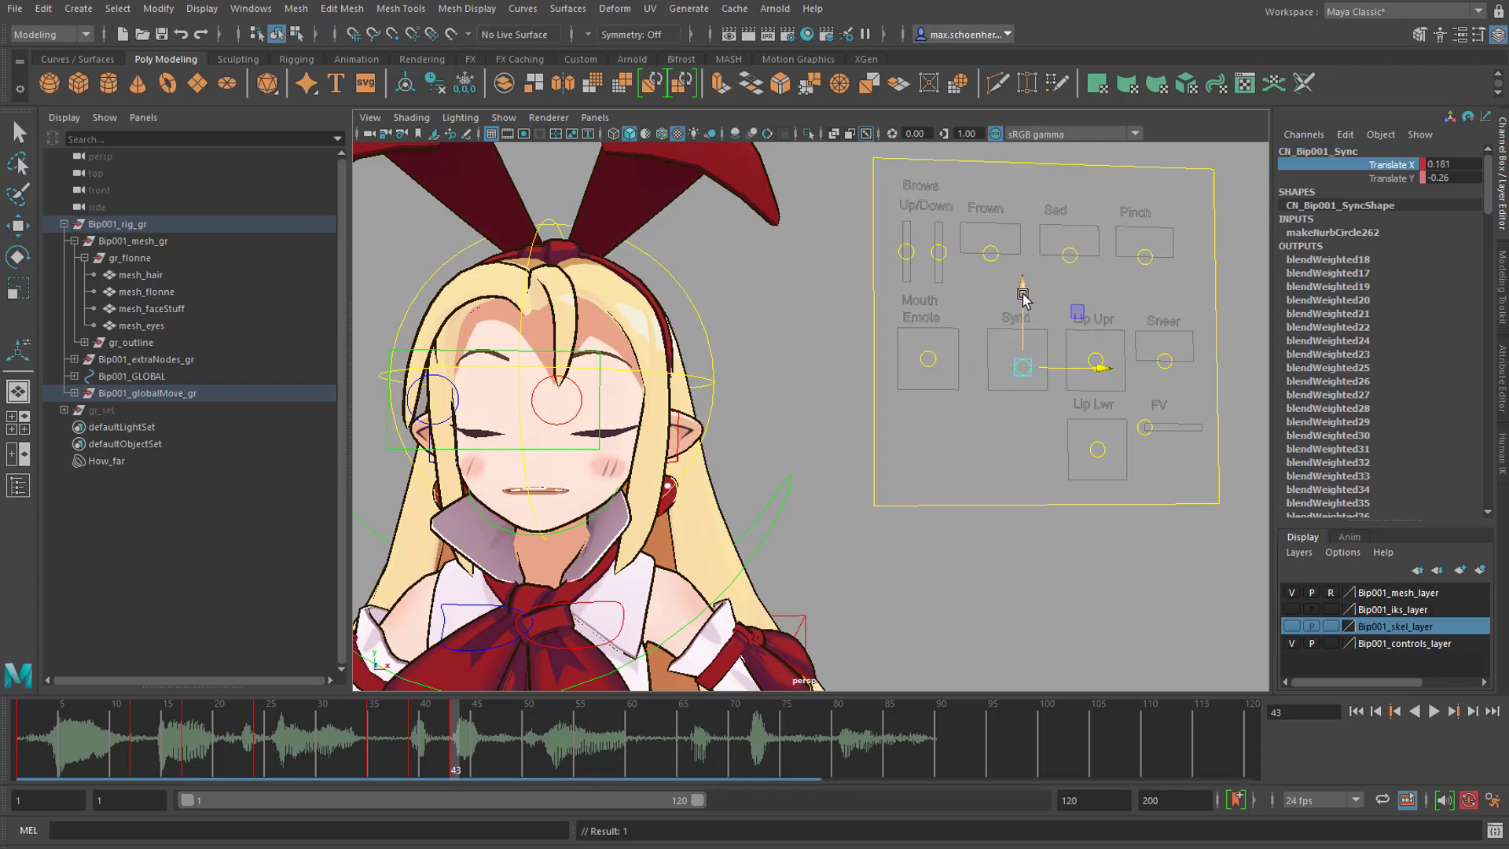
pyautogui.moveTo(1023, 294); pyautogui.dragTo(1022, 304)
# Open the mouth wide at frame 54 by lowering the Sync control to Translate Y about -0.98, and key it
pyautogui.moveTo(347, 731); pyautogui.dragTo(569, 761)
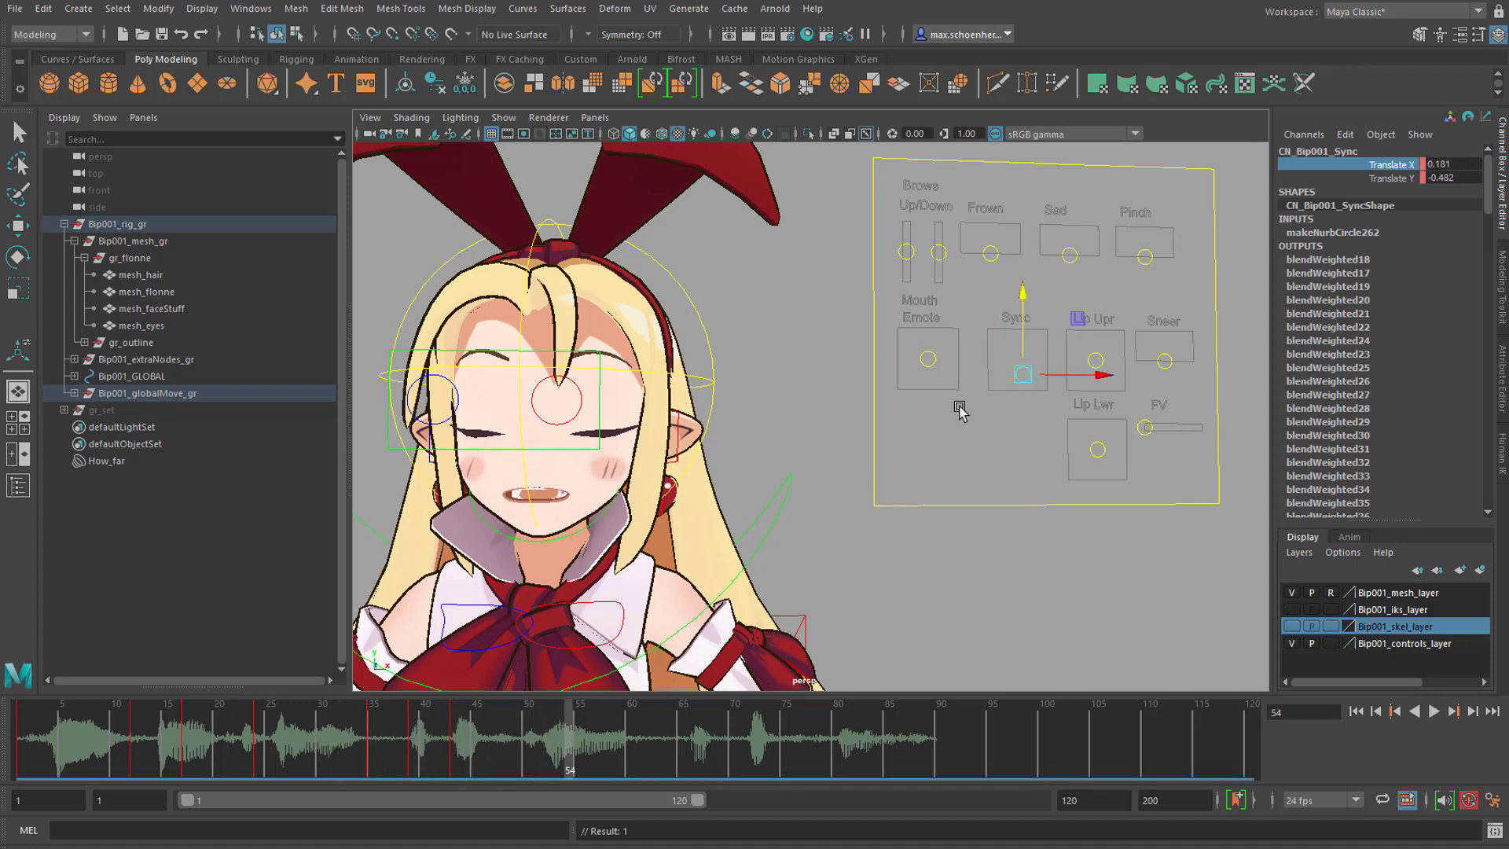
pyautogui.moveTo(1024, 303); pyautogui.dragTo(1026, 314)
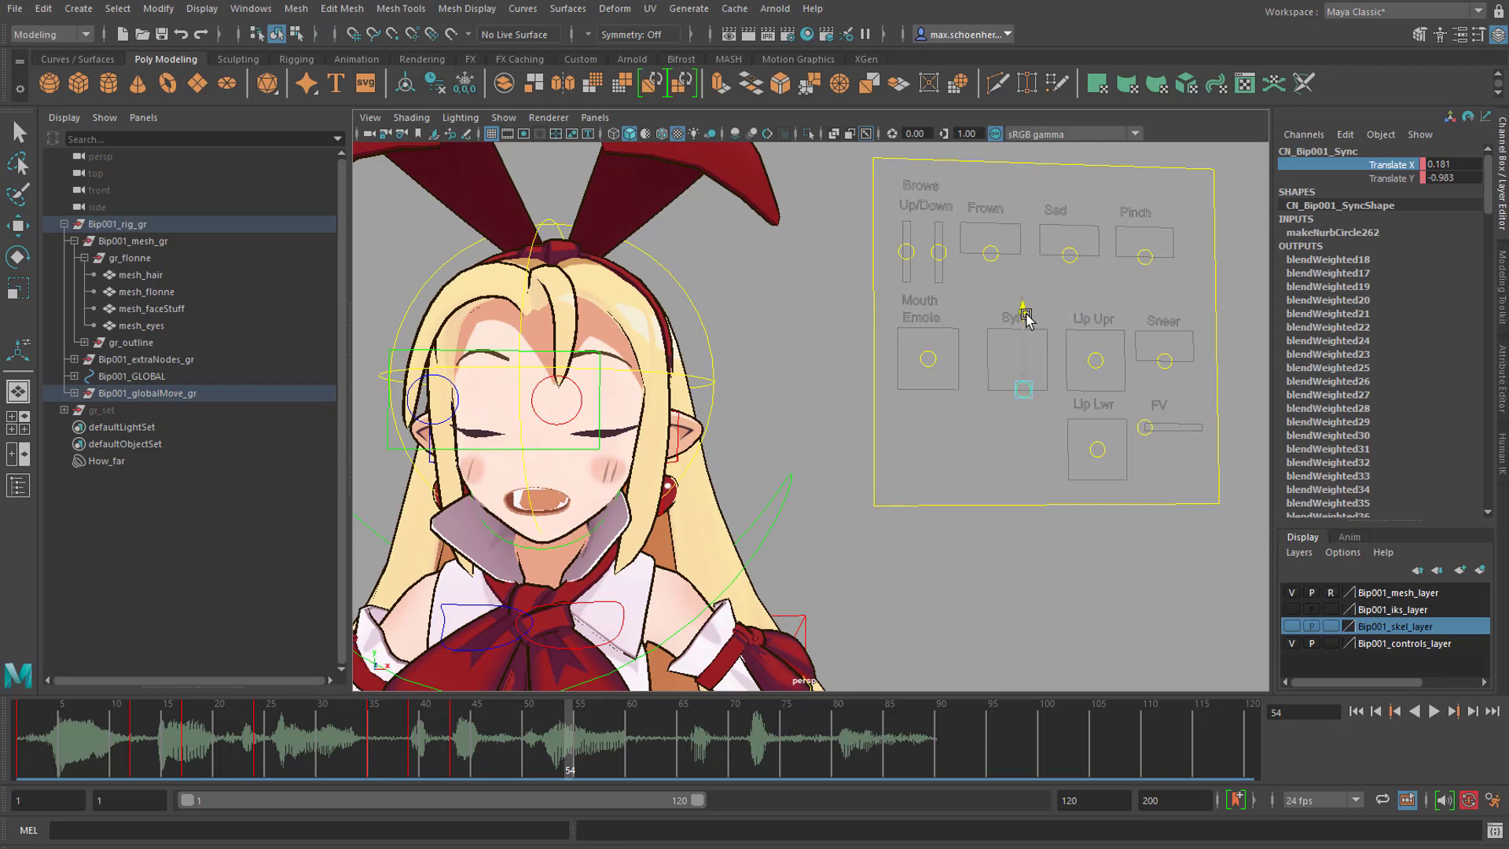
pyautogui.press('s')
# Key a slightly raised Sync control at frame 46 and again at frame 64 to partly close the mouth
pyautogui.moveTo(432, 761); pyautogui.dragTo(489, 799)
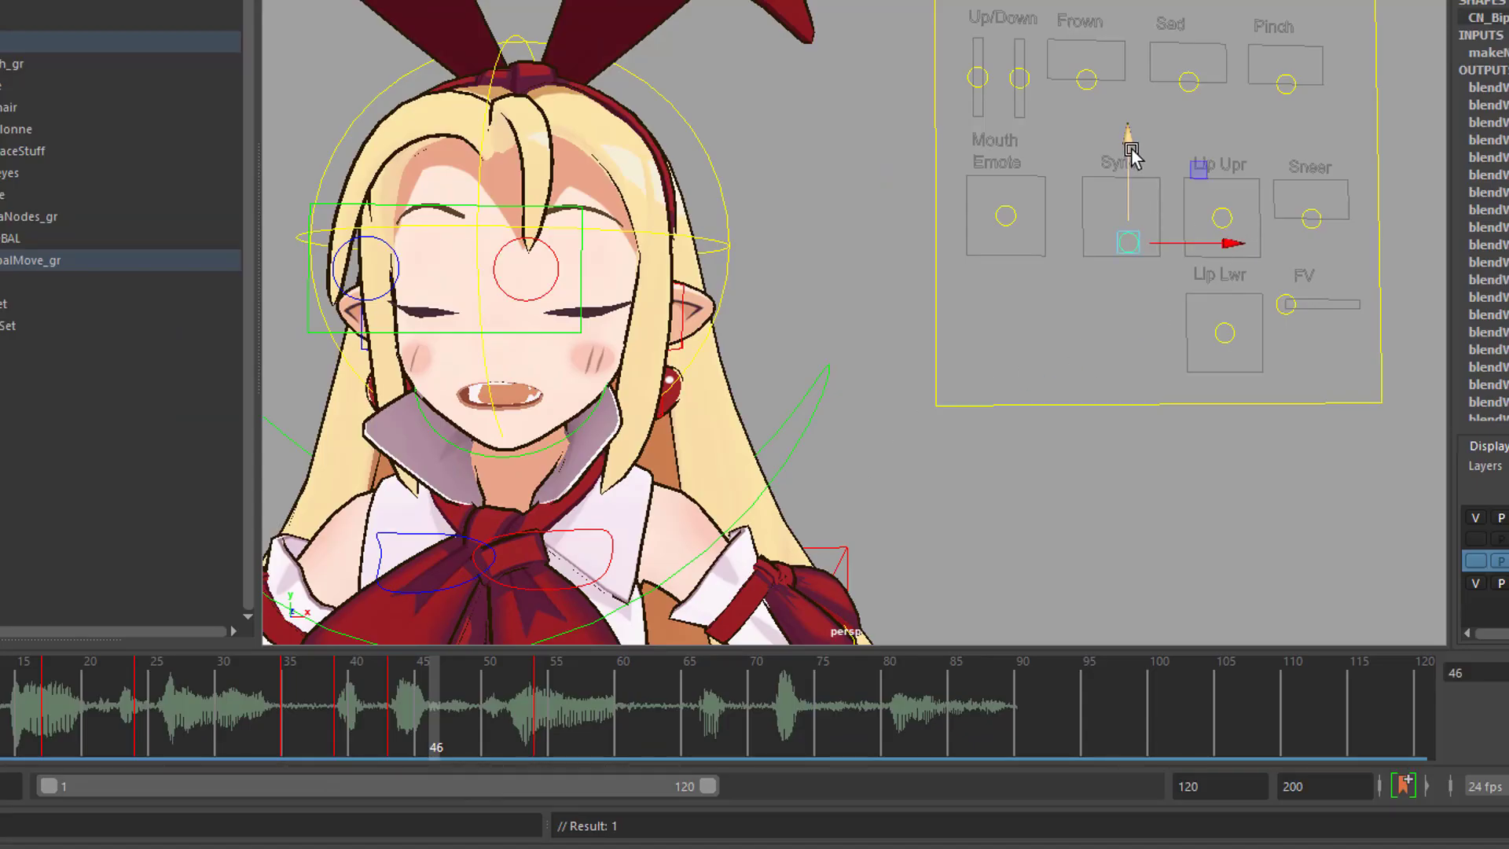
pyautogui.moveTo(1130, 149); pyautogui.dragTo(1132, 136)
pyautogui.moveTo(292, 704); pyautogui.dragTo(674, 731)
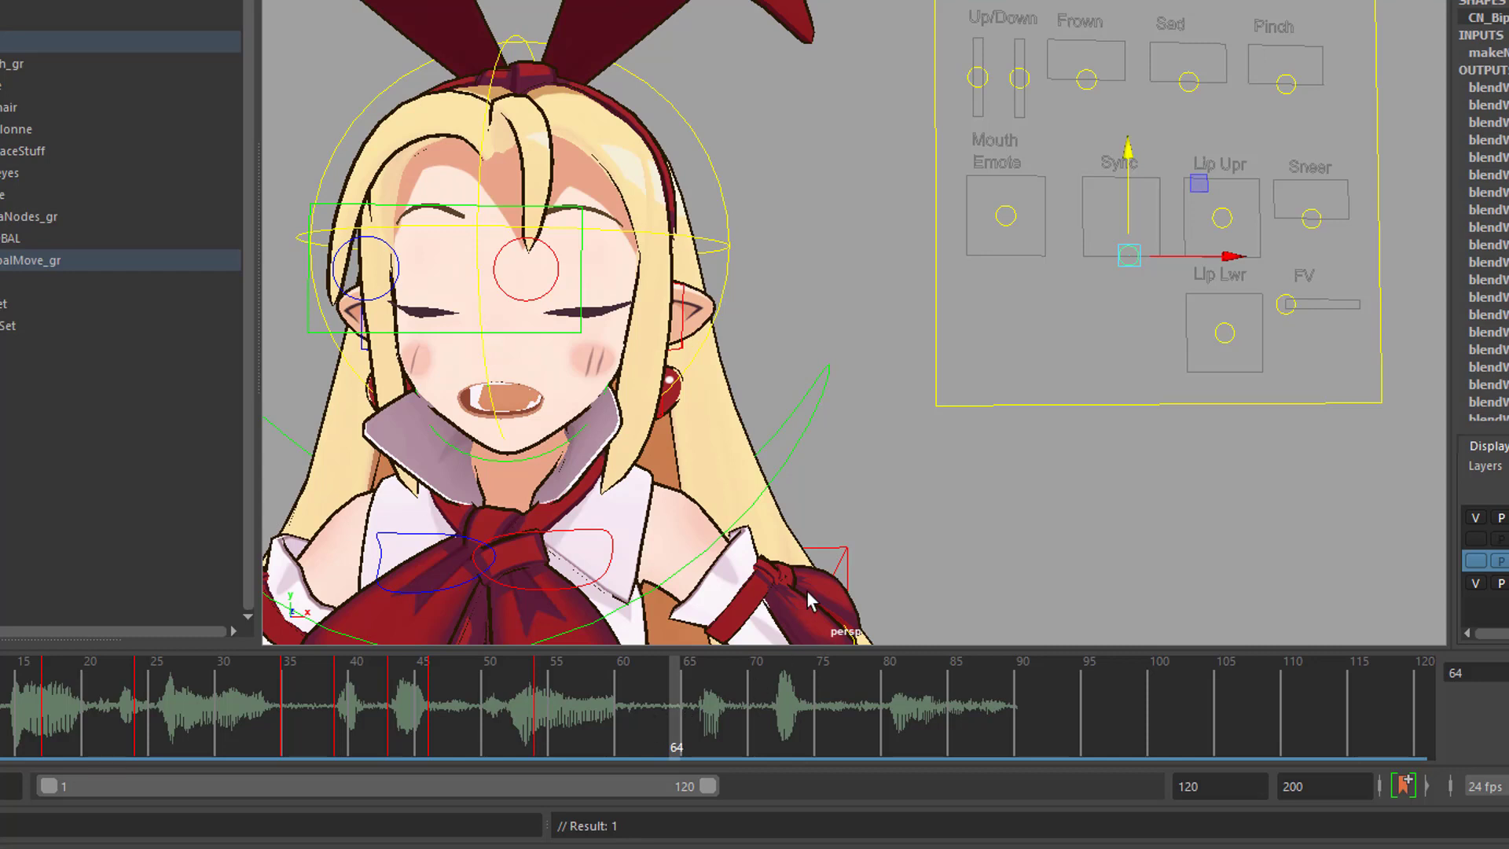
pyautogui.moveTo(1129, 161)
pyautogui.mouseDown()
pyautogui.moveTo(1131, 148)
pyautogui.moveTo(1129, 167)
pyautogui.mouseUp()
pyautogui.press('s')
# Key the Sync control at frame 68 with a slightly wider mouth, lowered to the bottom edge of its box
pyautogui.moveTo(492, 717); pyautogui.dragTo(728, 732)
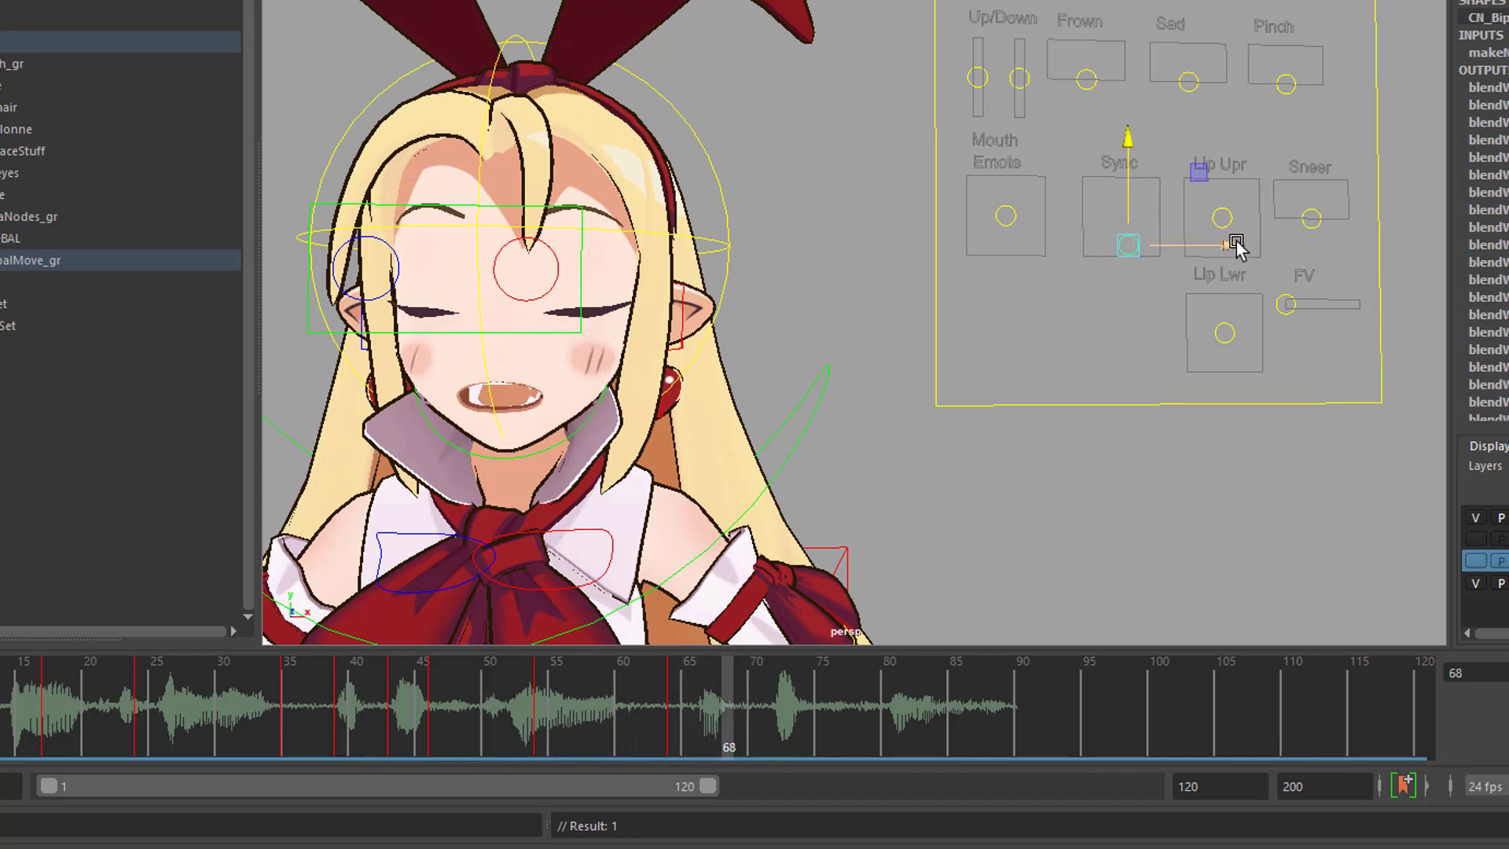
pyautogui.moveTo(1236, 245); pyautogui.dragTo(1256, 248)
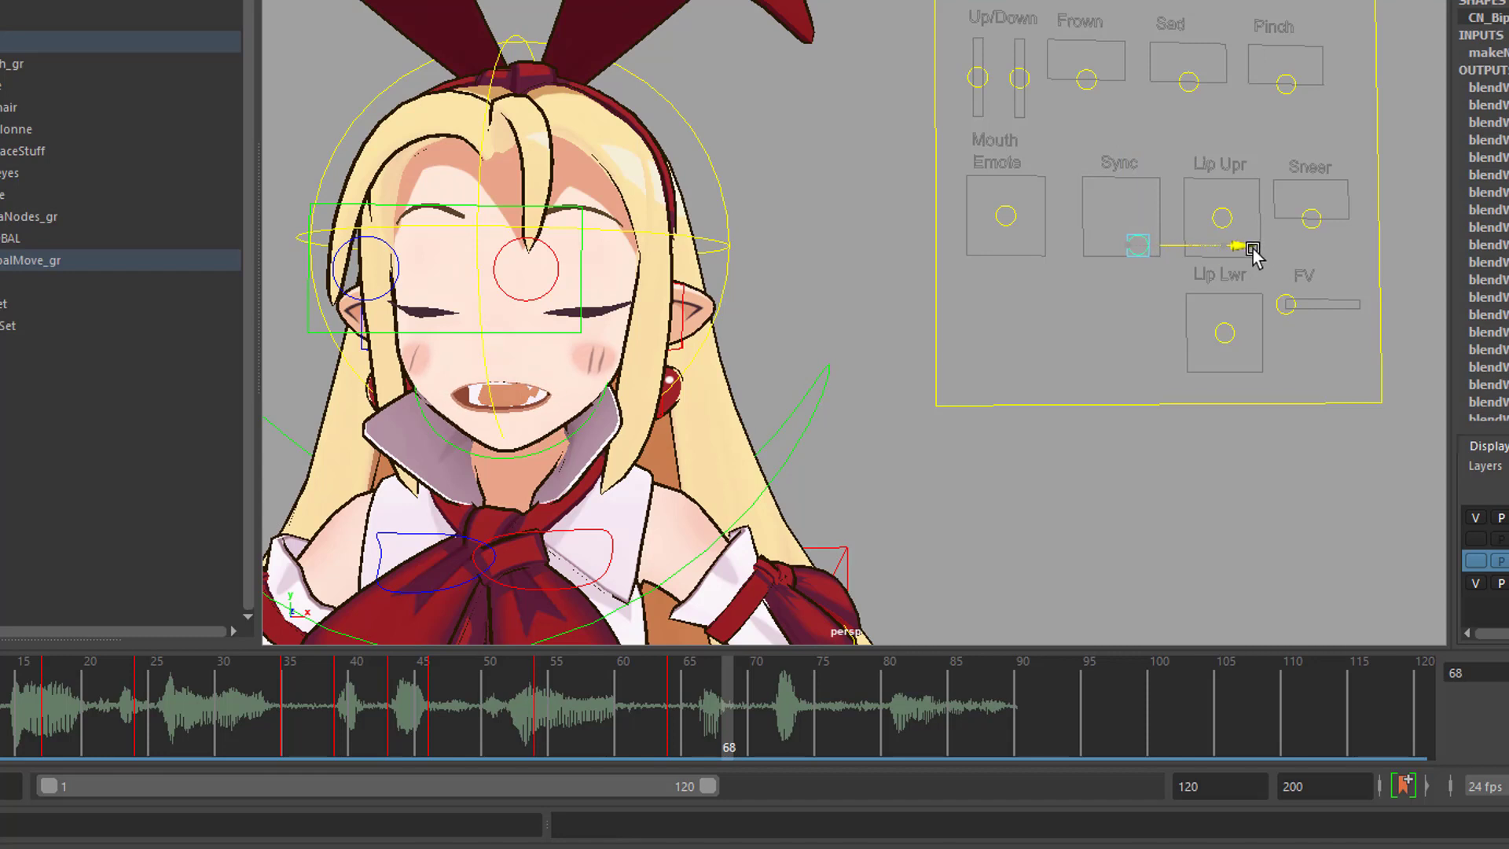
pyautogui.press('s')
pyautogui.moveTo(1132, 141); pyautogui.dragTo(1138, 152)
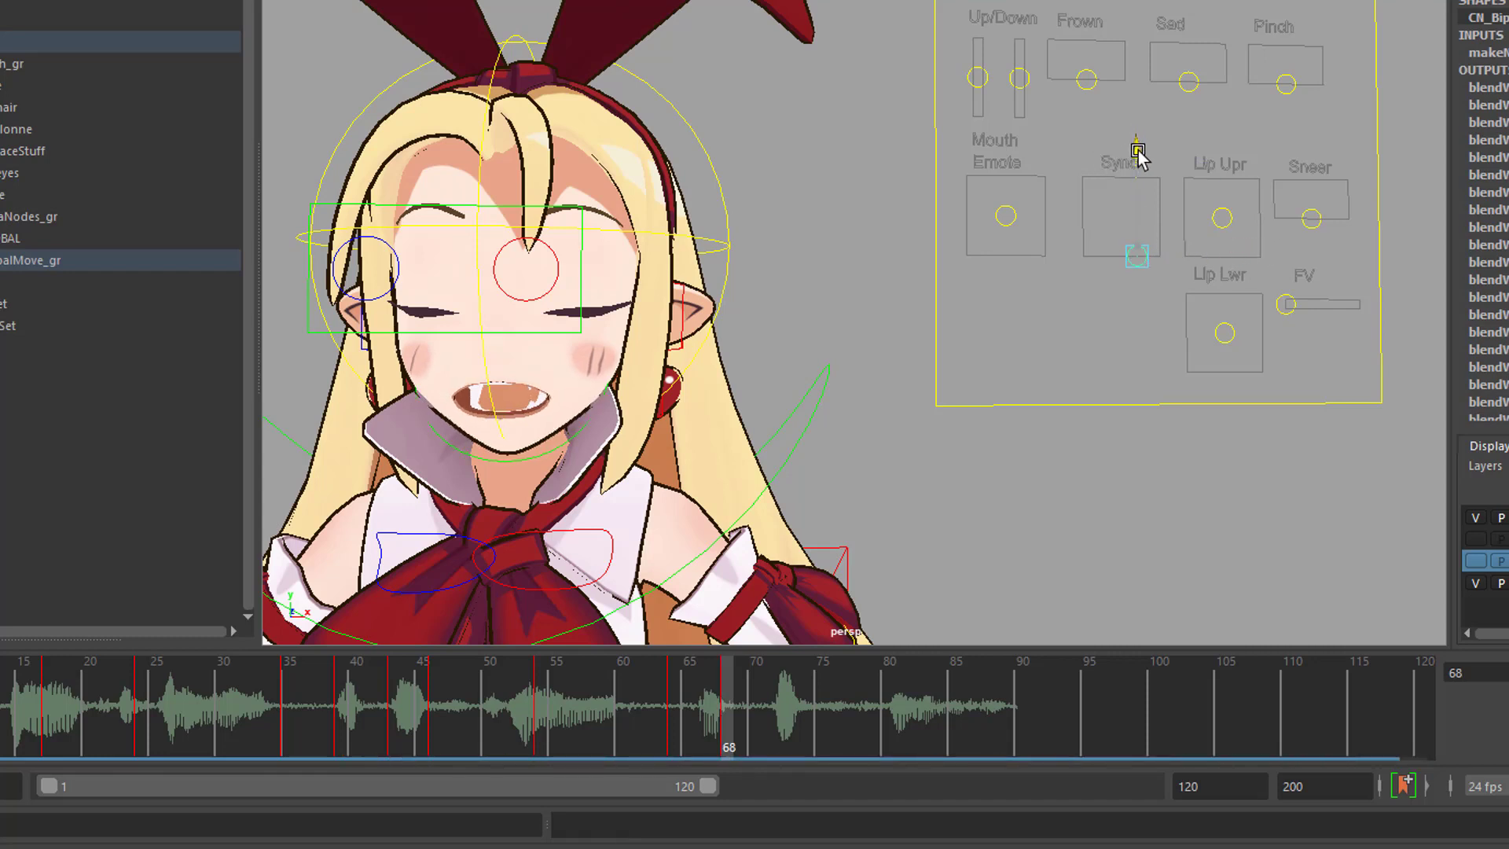
# Raise the Sync control at frame 71 to partly close the mouth, and key it
pyautogui.moveTo(521, 726); pyautogui.dragTo(769, 727)
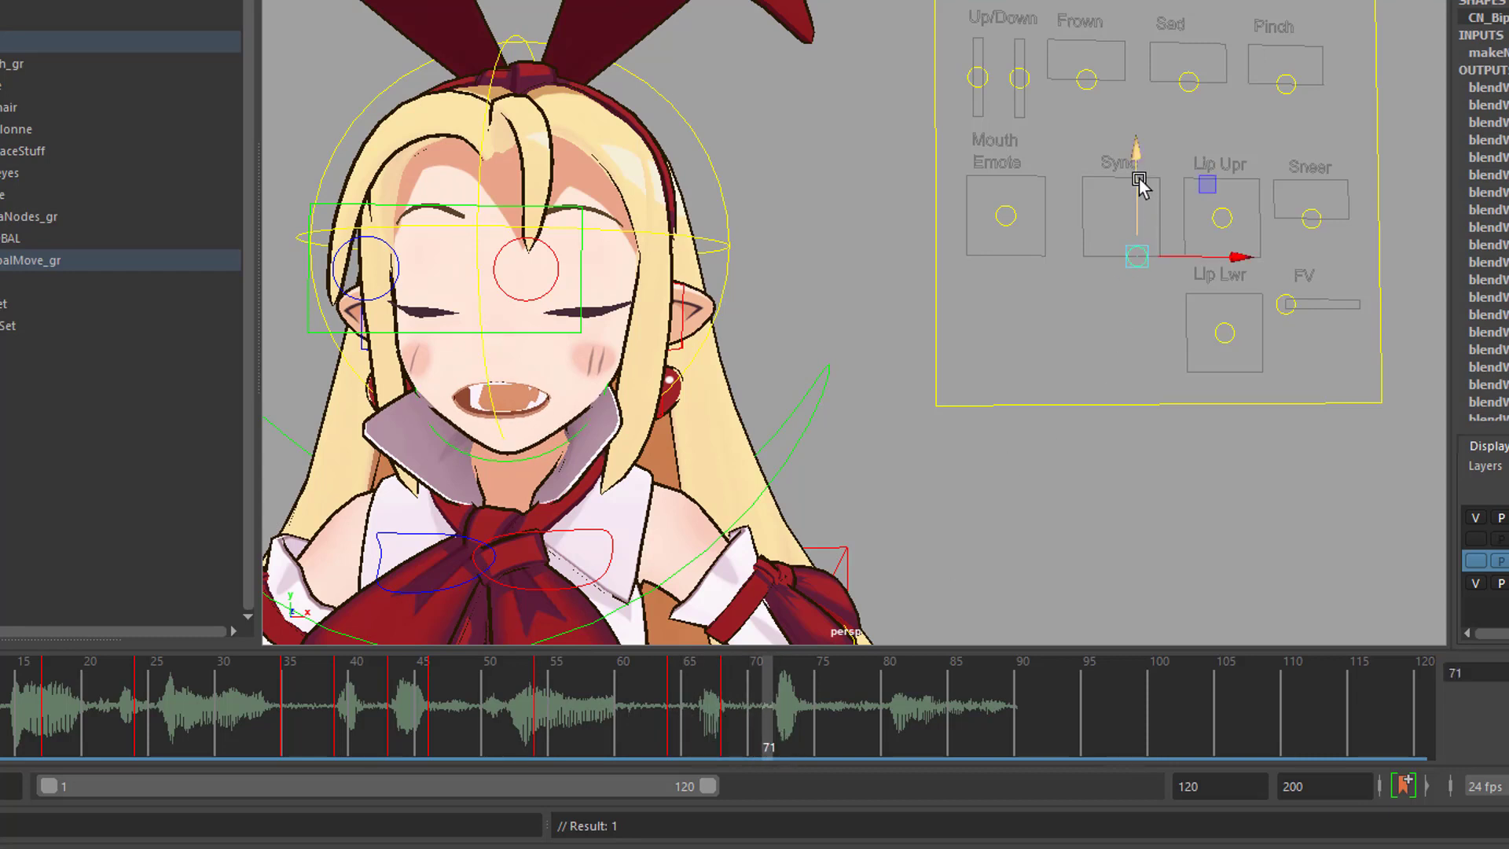
pyautogui.moveTo(1136, 153); pyautogui.dragTo(1139, 135)
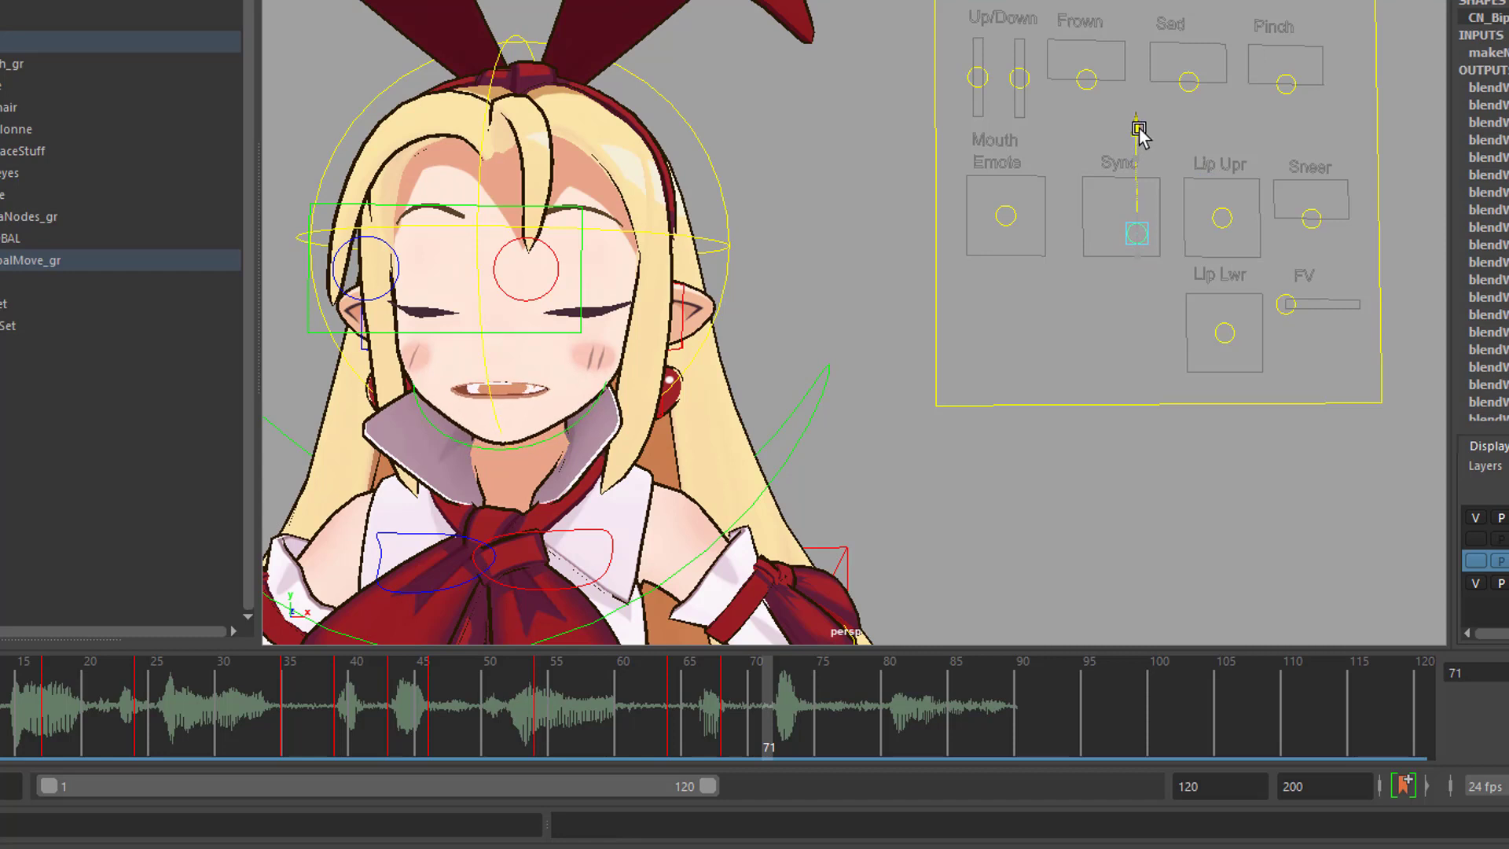
pyautogui.press('s')
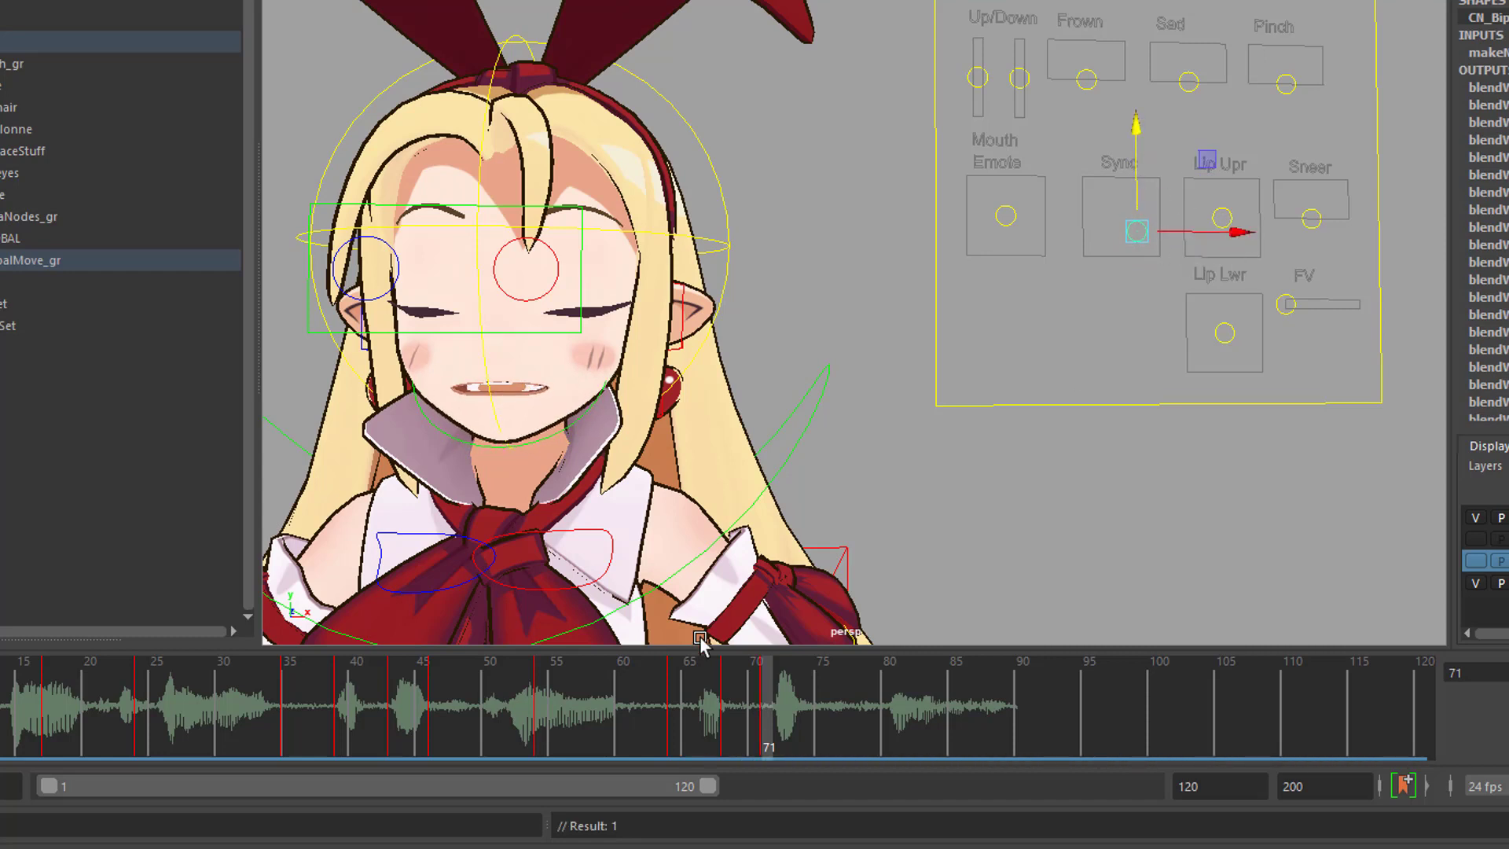
# Key the Sync control at frame 77 with a narrow mouth, and at frame 80 horizontally centred and lowered
pyautogui.moveTo(596, 743); pyautogui.dragTo(849, 746)
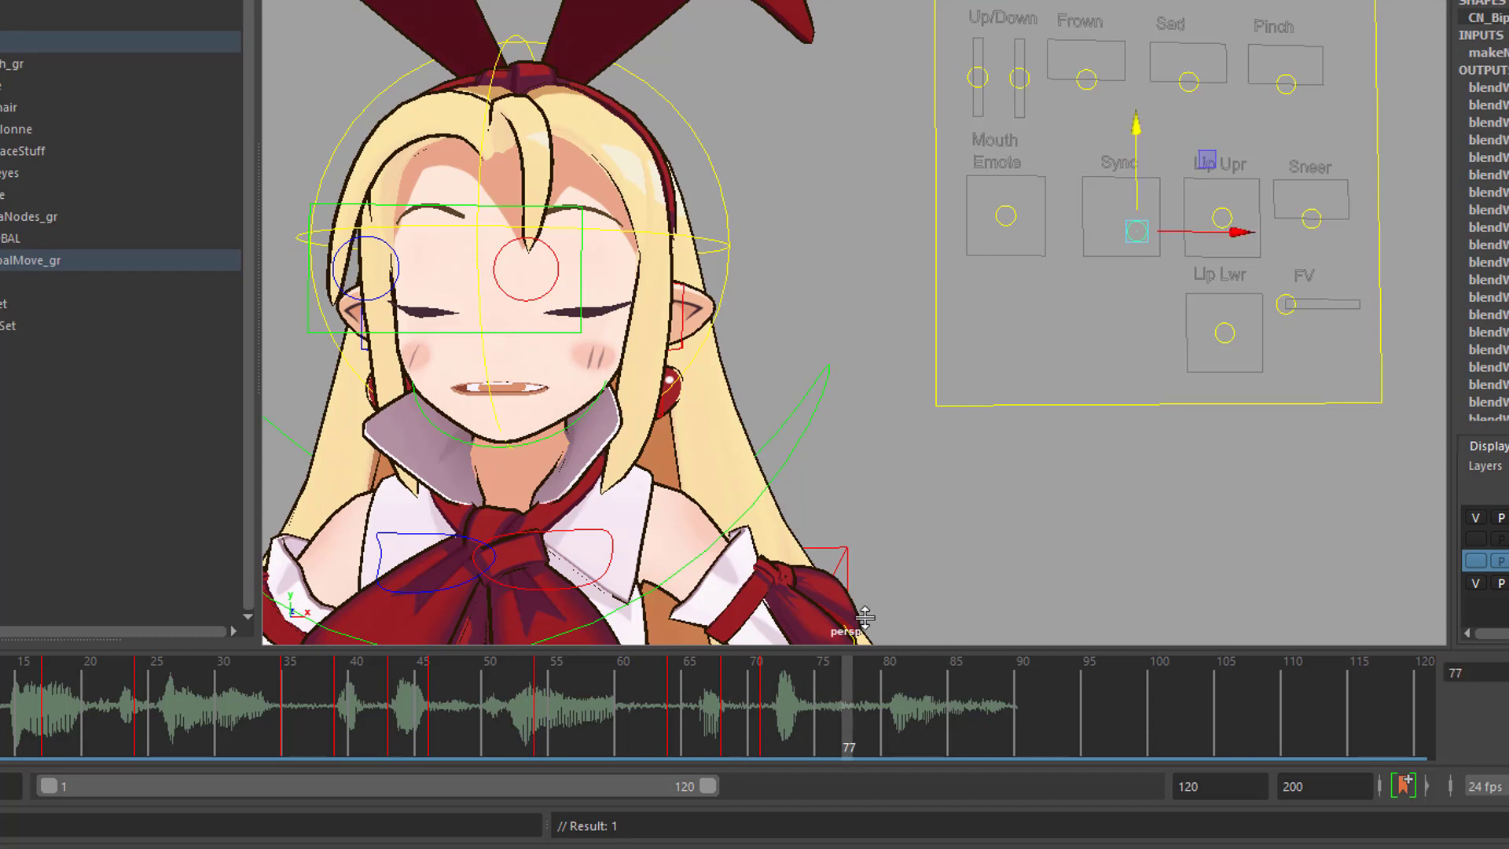
pyautogui.moveTo(1230, 230); pyautogui.dragTo(1188, 248)
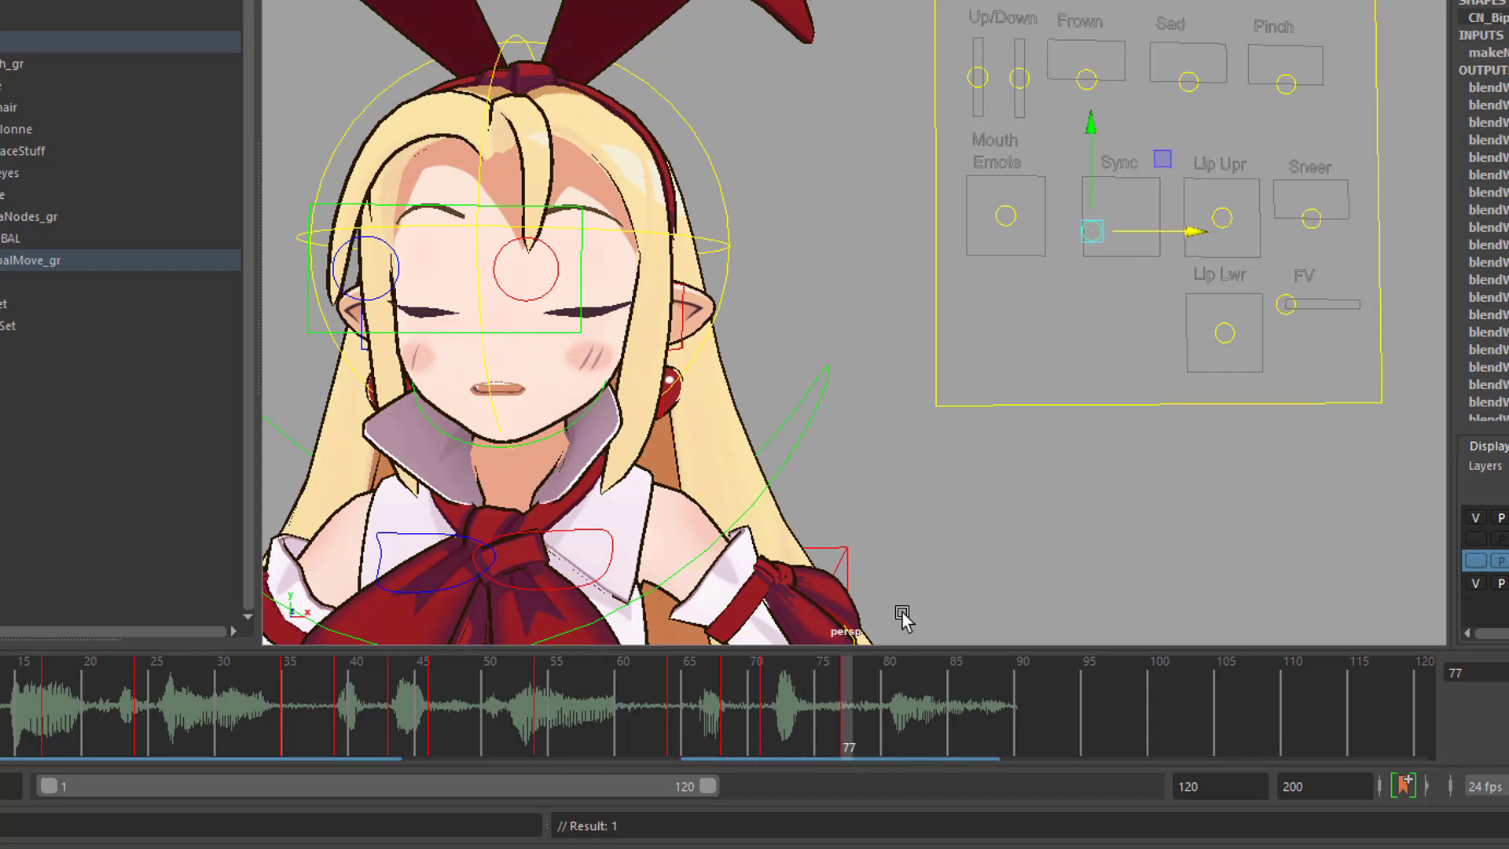
pyautogui.moveTo(690, 744); pyautogui.dragTo(889, 739)
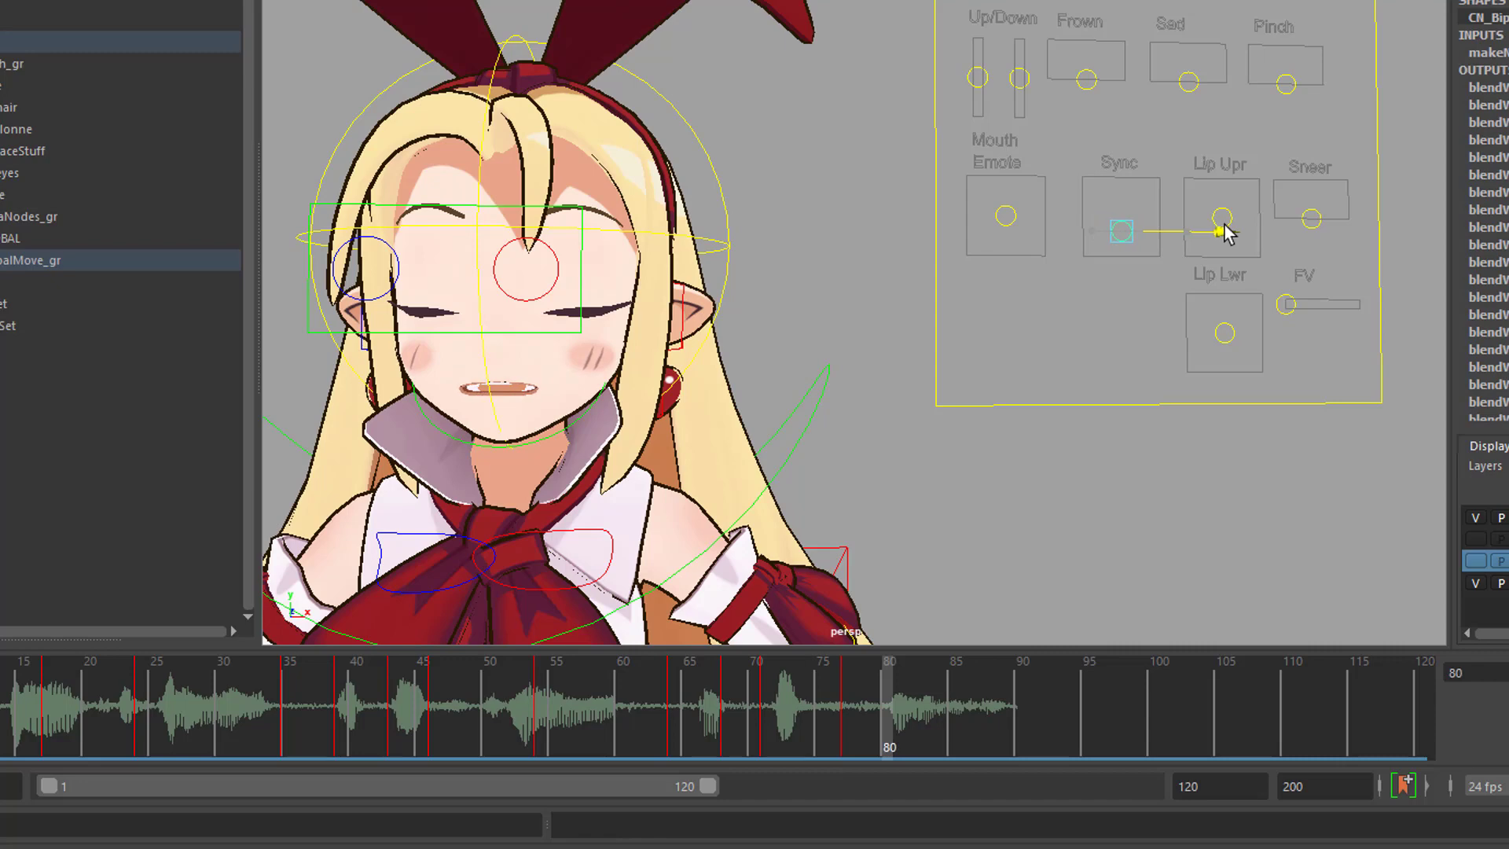
pyautogui.moveTo(1122, 137); pyautogui.dragTo(1122, 149)
# Return the Sync control to the centre of its box at frame 90 to close the mouth, and key it
pyautogui.click(789, 754)
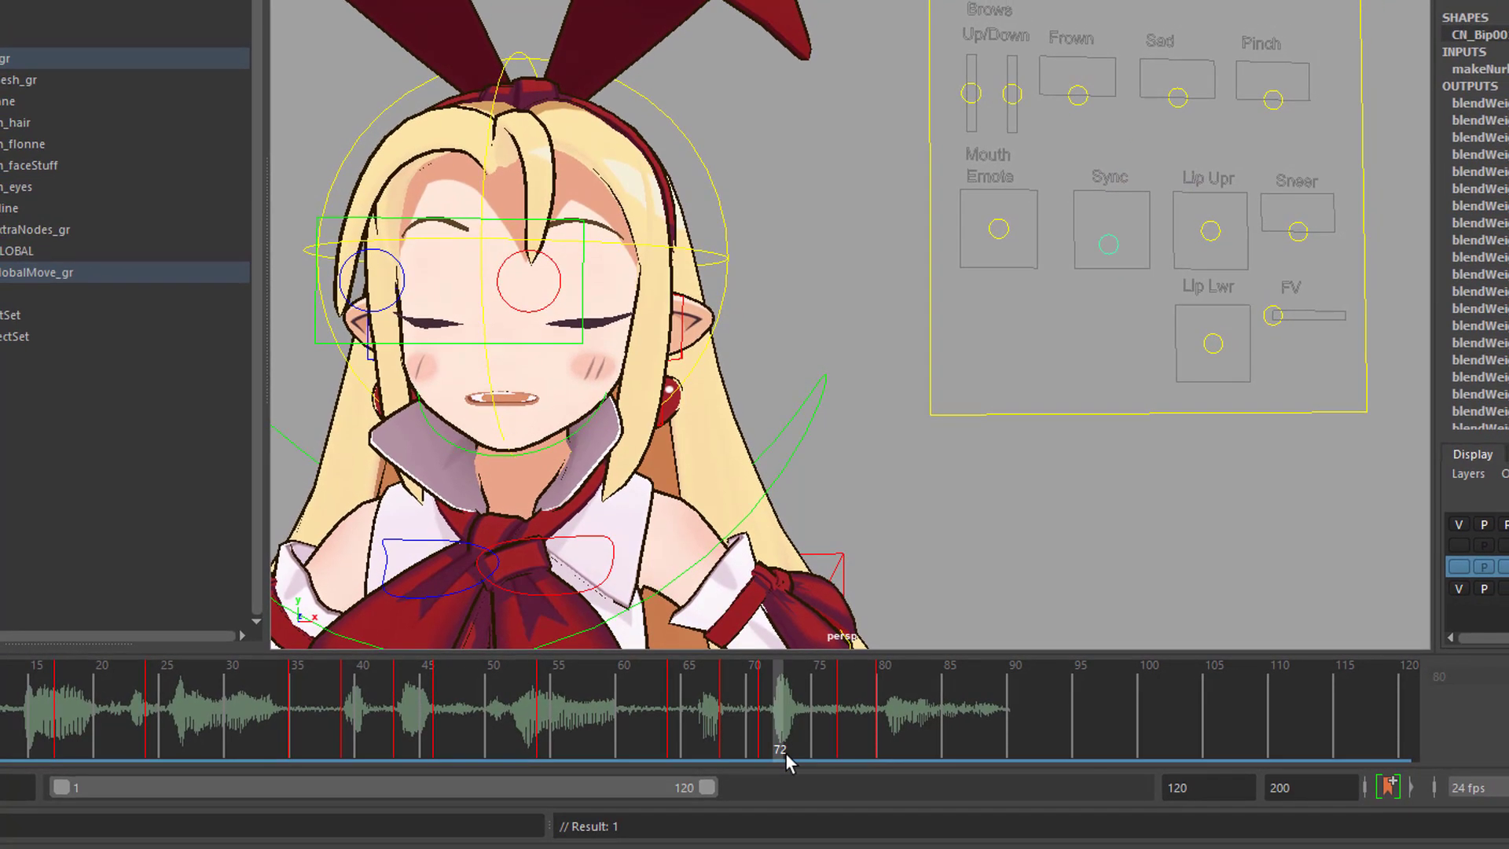
pyautogui.moveTo(788, 759); pyautogui.dragTo(995, 762)
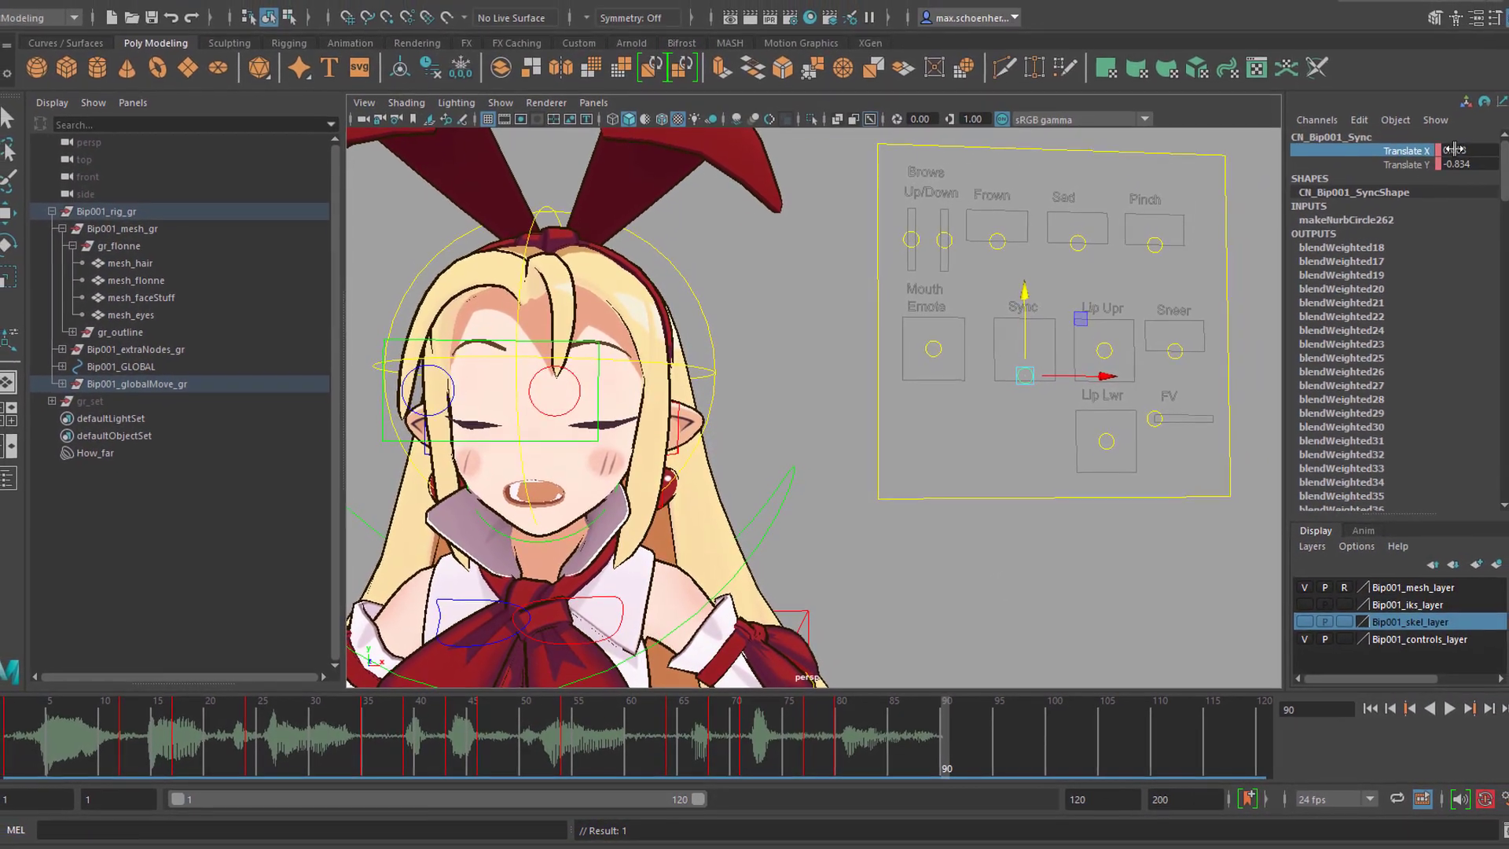
pyautogui.click(1455, 149)
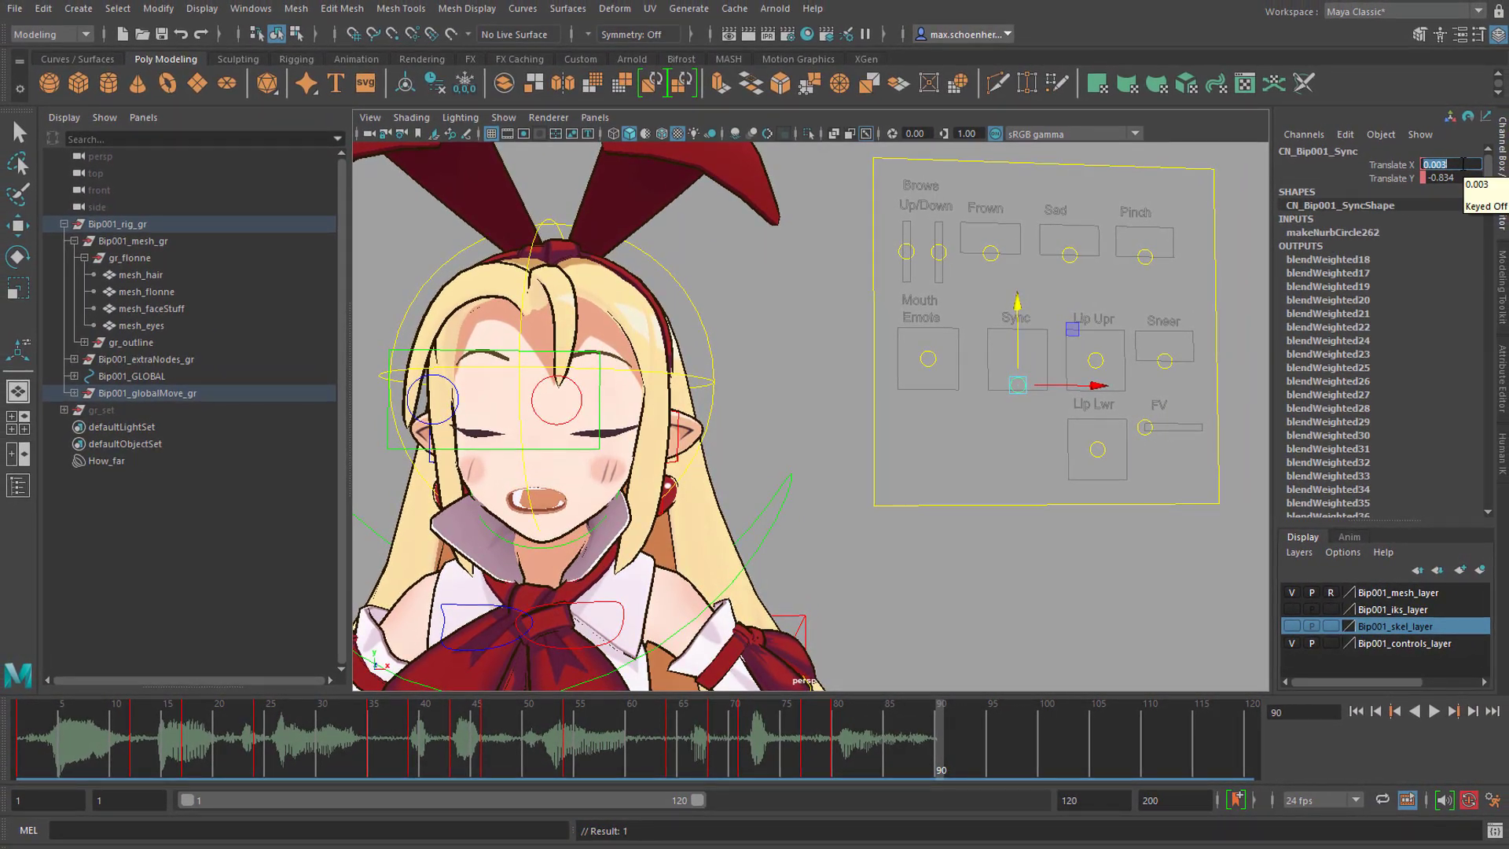
# Play the lip-sync animation from the first frame and scrub through it to check the mouth shapes against the audio
pyautogui.click(1355, 711)
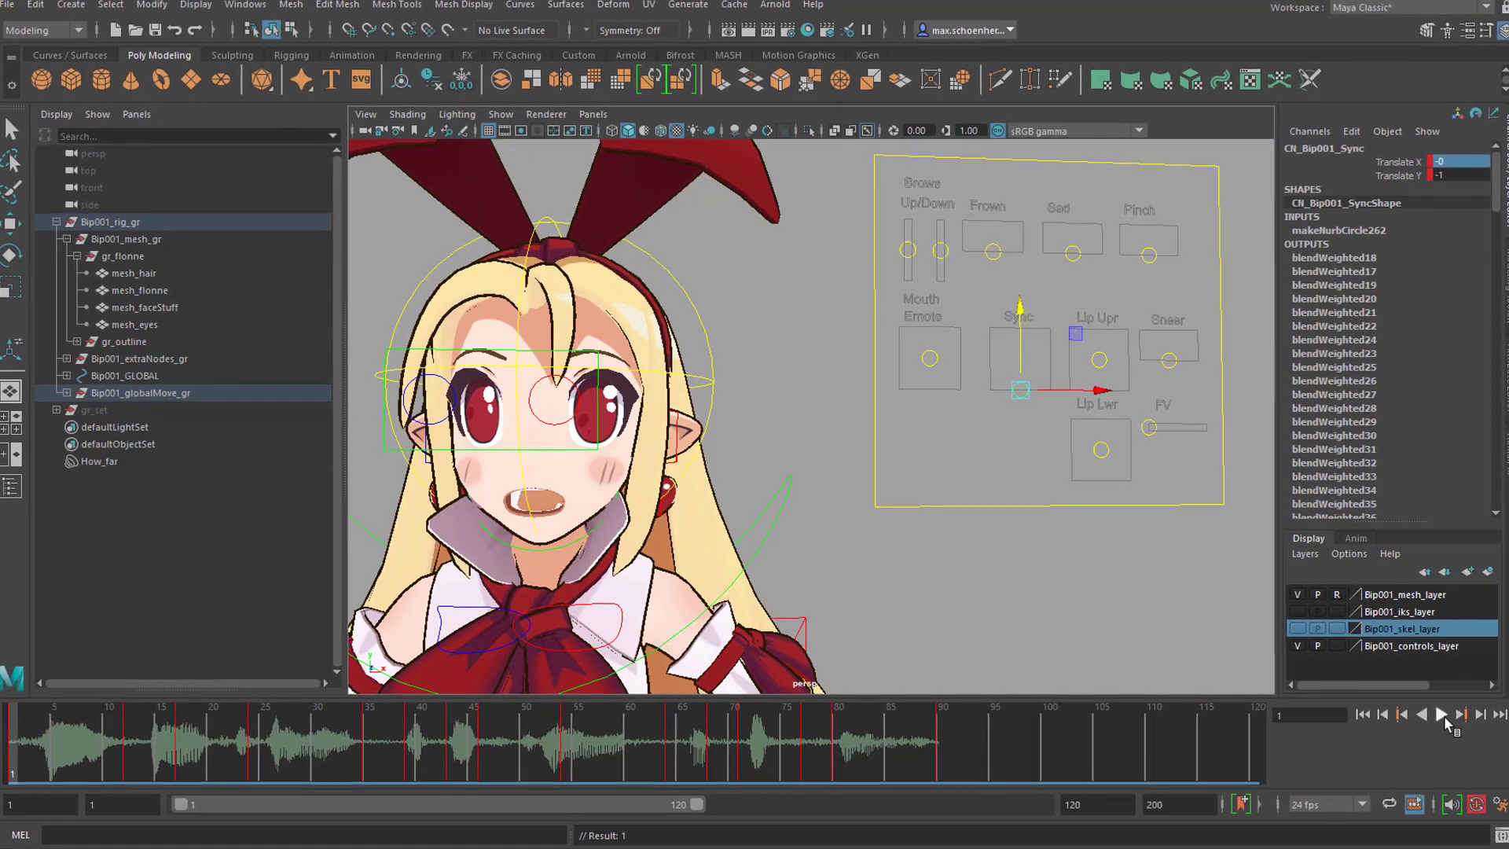
pyautogui.click(1443, 713)
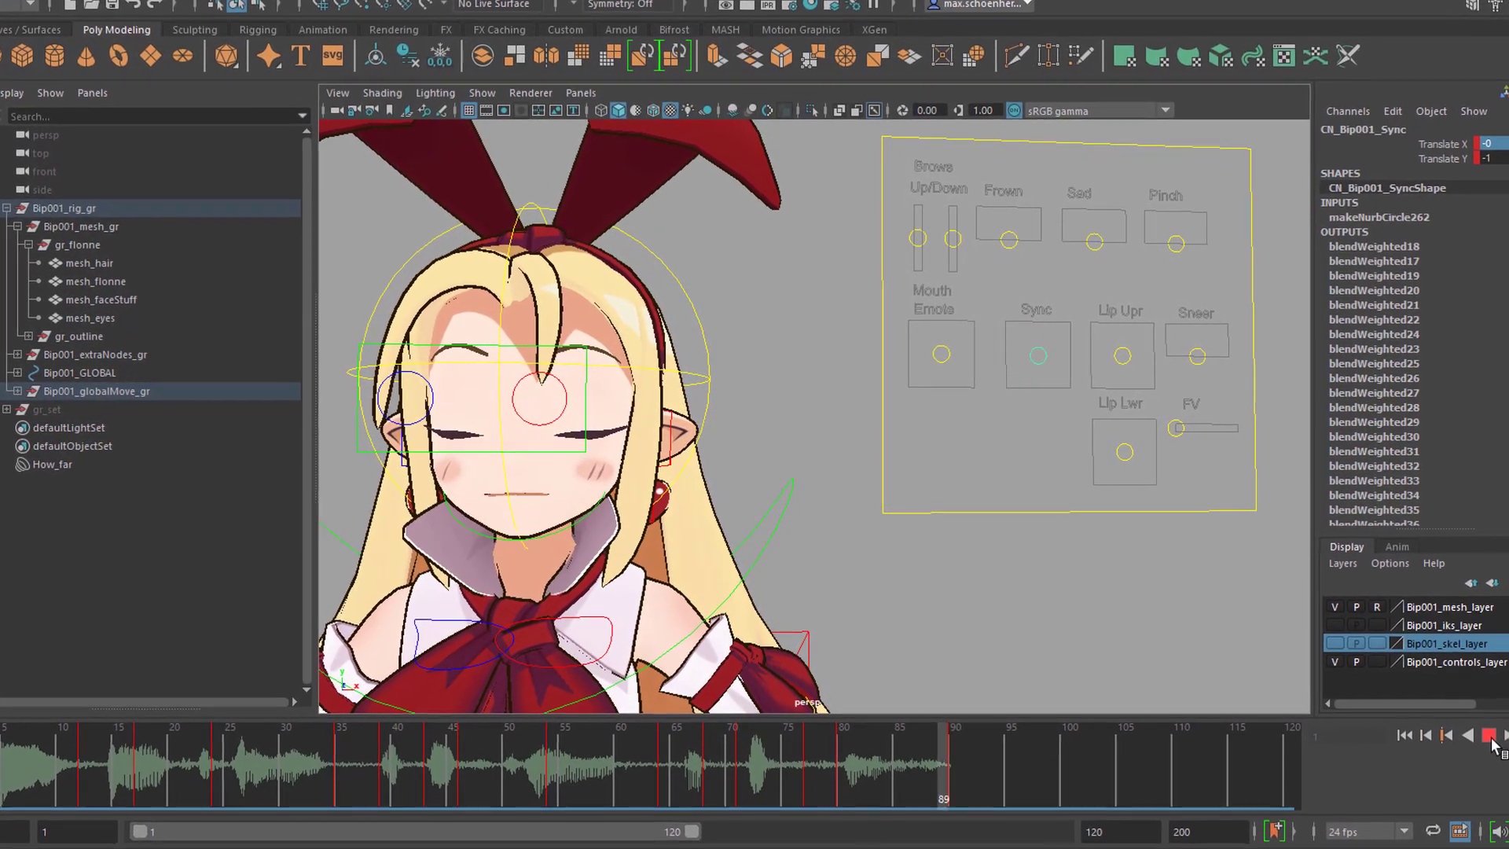
pyautogui.click(1480, 731)
pyautogui.click(666, 782)
pyautogui.moveTo(666, 801); pyautogui.dragTo(801, 812)
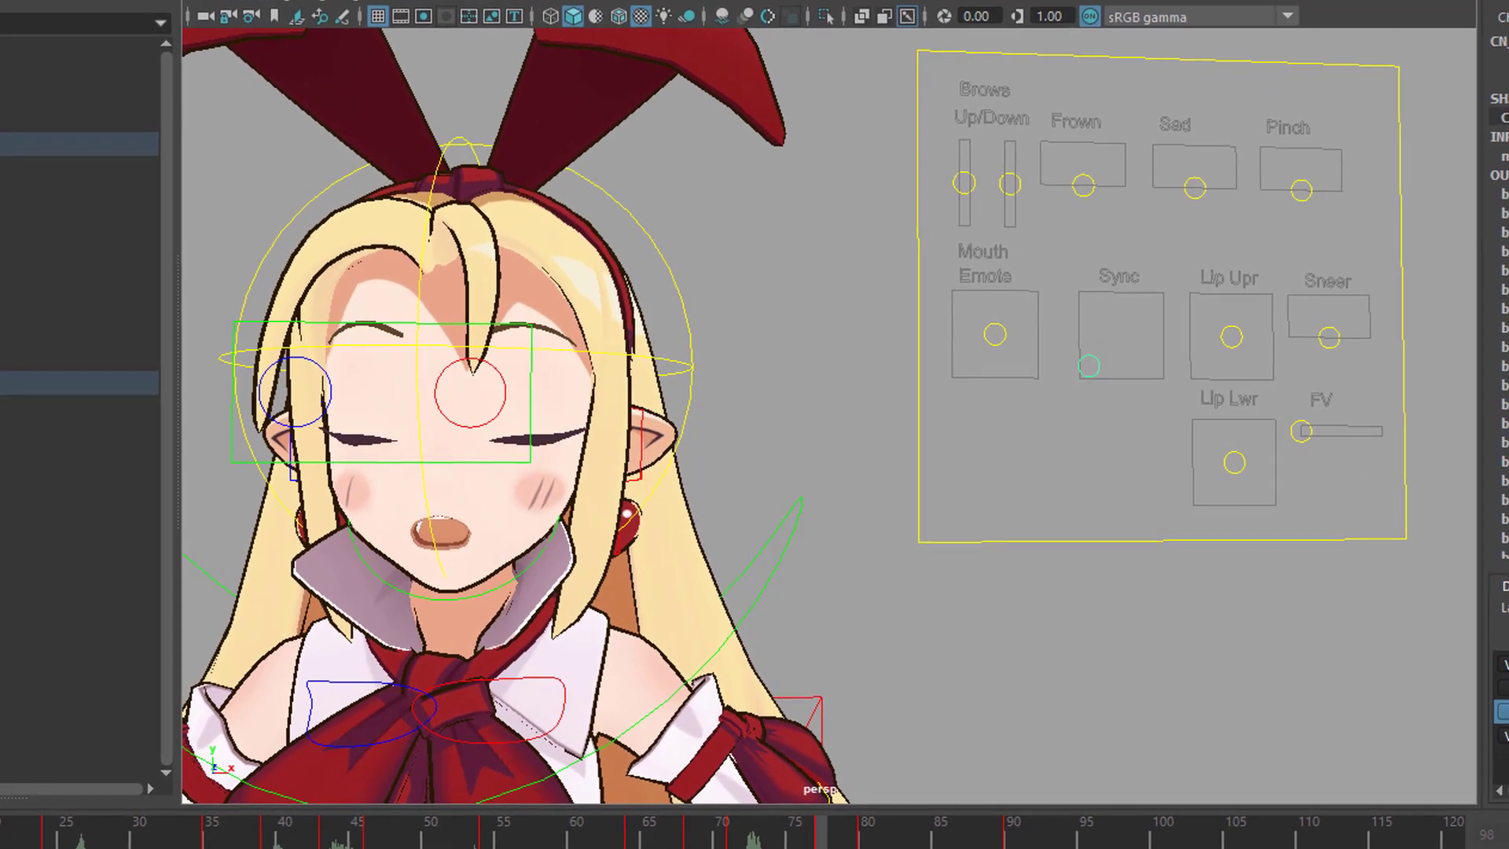
pyautogui.press('w')
pyautogui.moveTo(1079, 256); pyautogui.dragTo(1109, 236)
pyautogui.moveTo(1232, 362); pyautogui.dragTo(1257, 369)
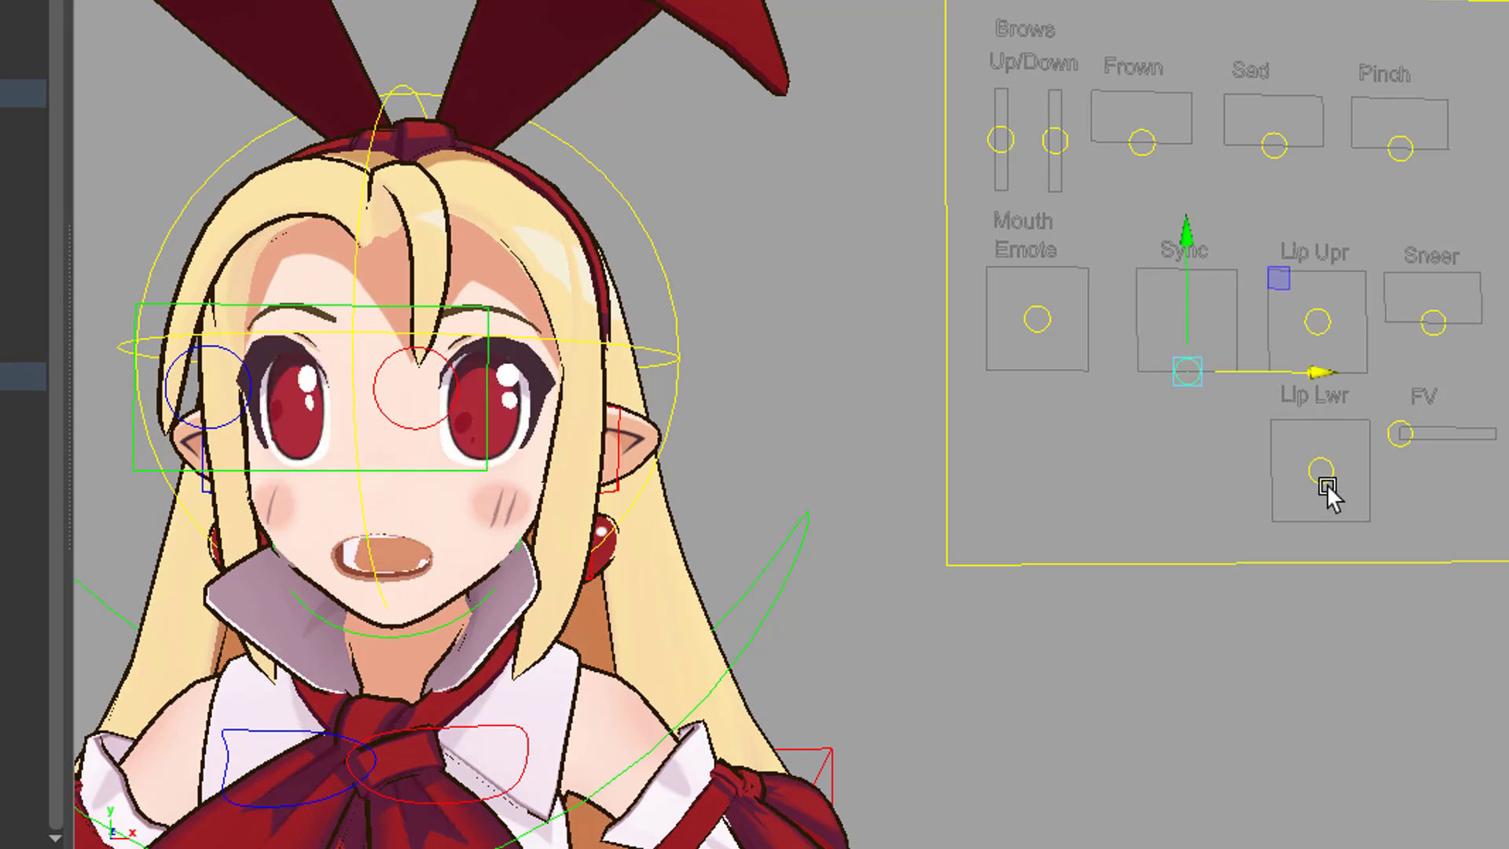
# Raise the Lip Upr control above its box to bare the upper teeth, and preview it in playback
pyautogui.click(1324, 311)
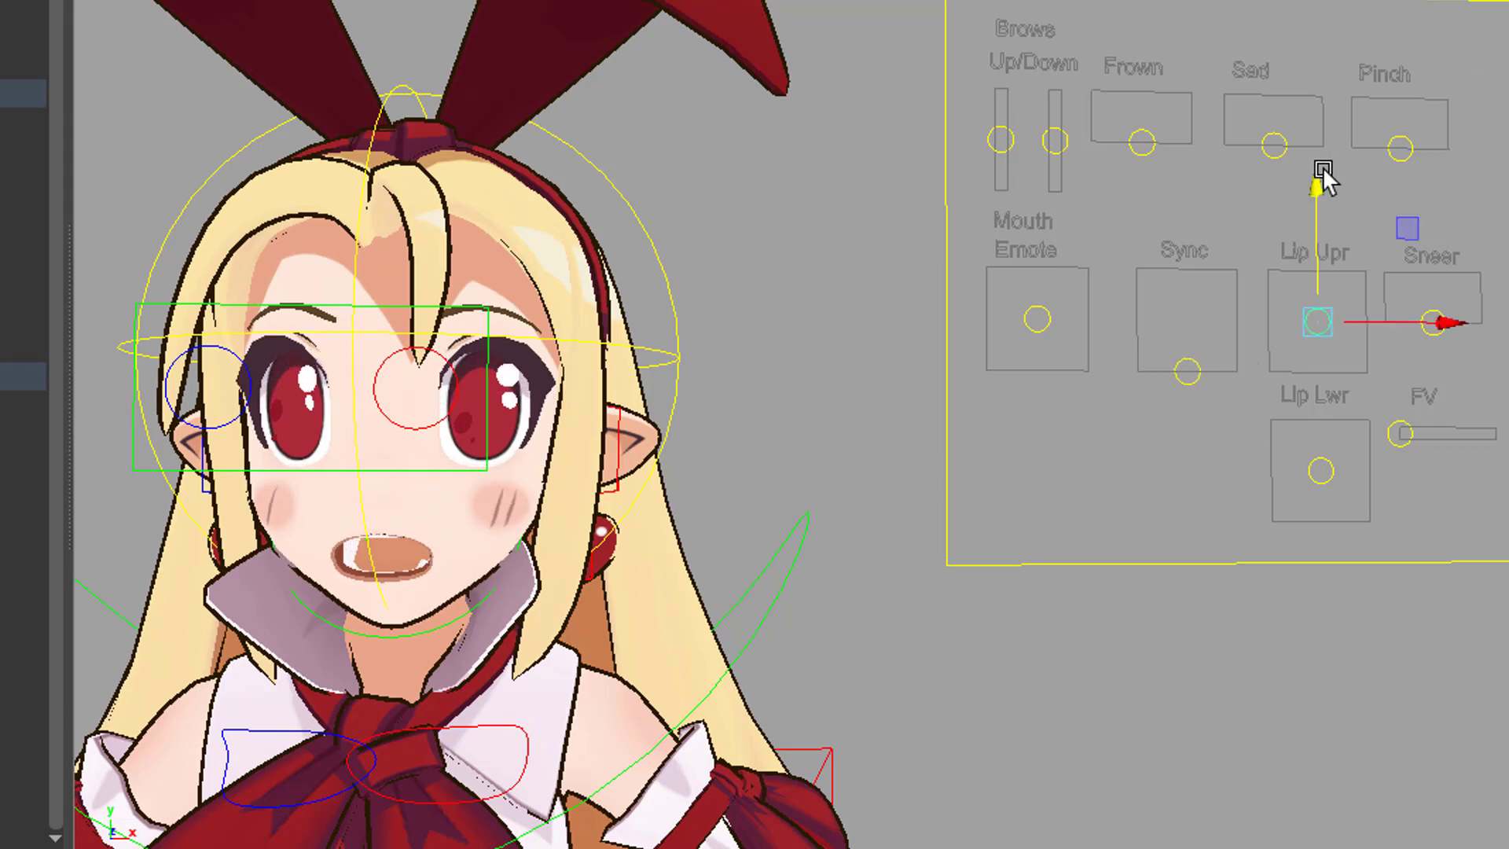
pyautogui.moveTo(1313, 198); pyautogui.dragTo(1331, 81)
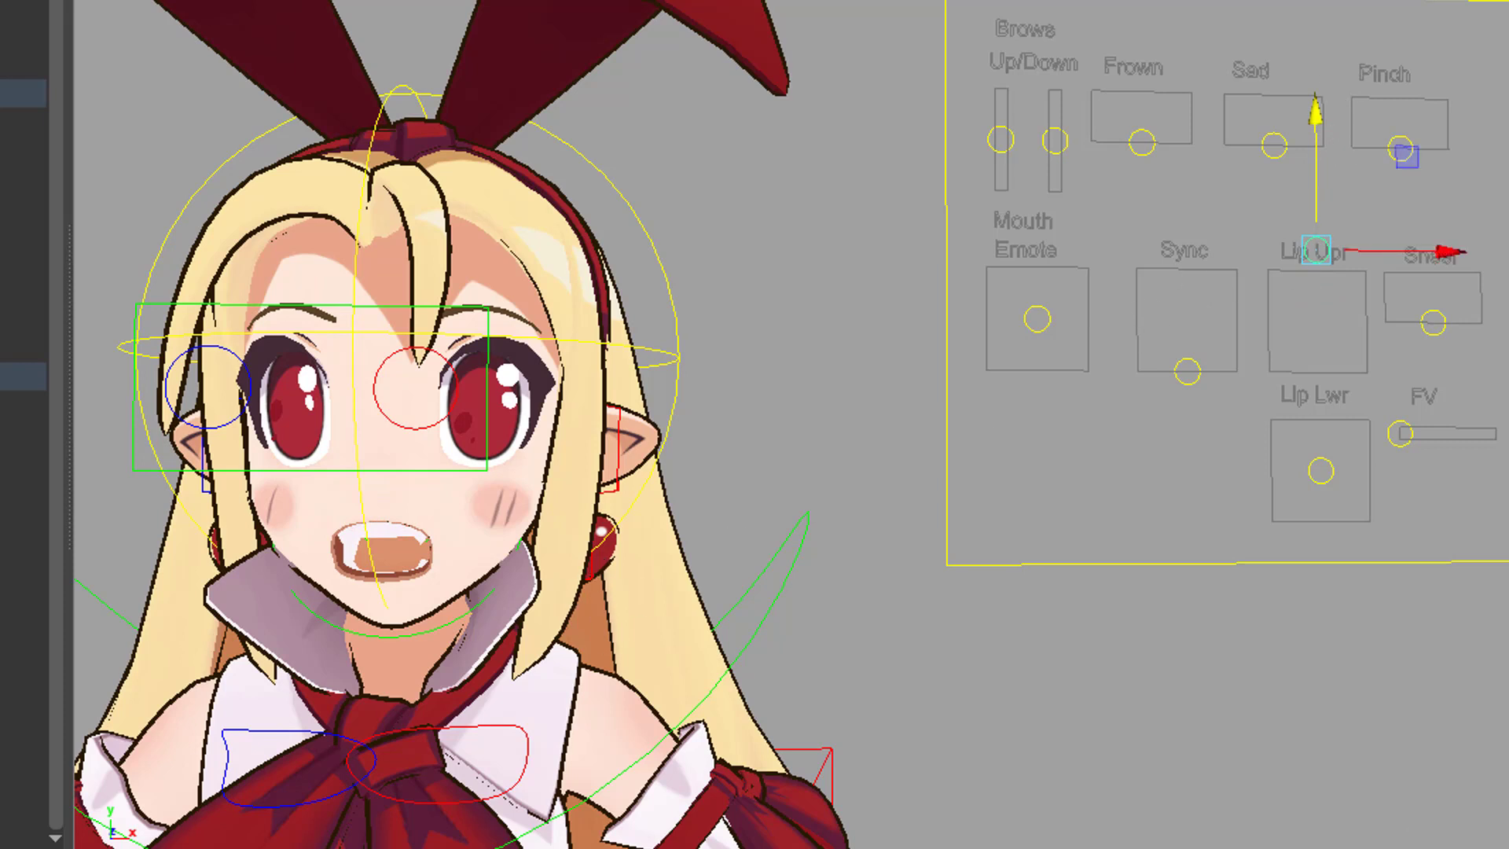
pyautogui.hotkey('alt', 'v')
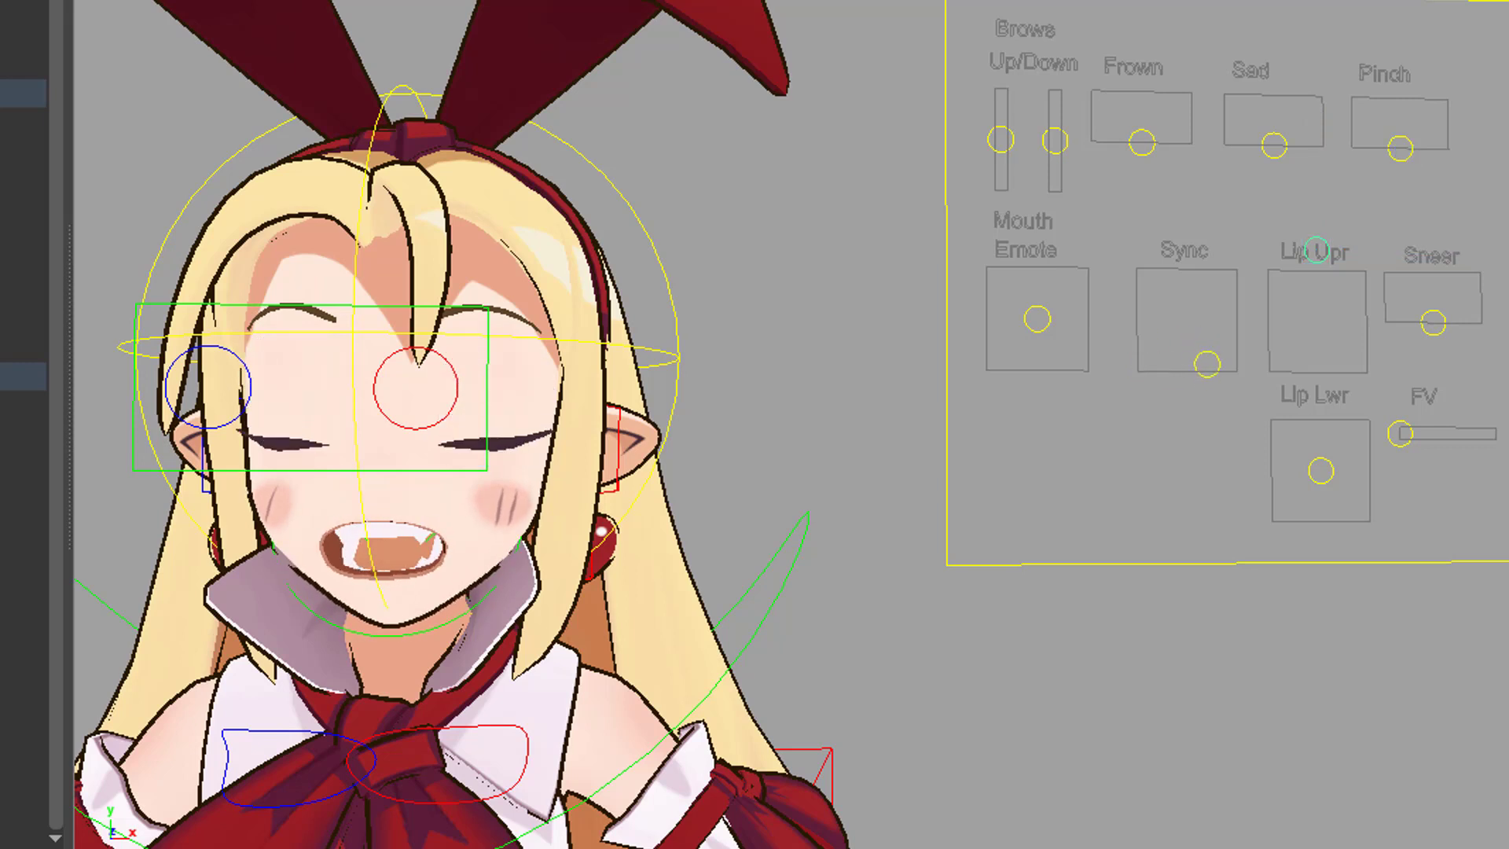
pyautogui.hotkey('alt', 'v')
# Preview the Lip Lwr control lowered below its box during playback, and move it to mid-height just past the box's left edge
pyautogui.moveTo(1324, 344); pyautogui.dragTo(1339, 507)
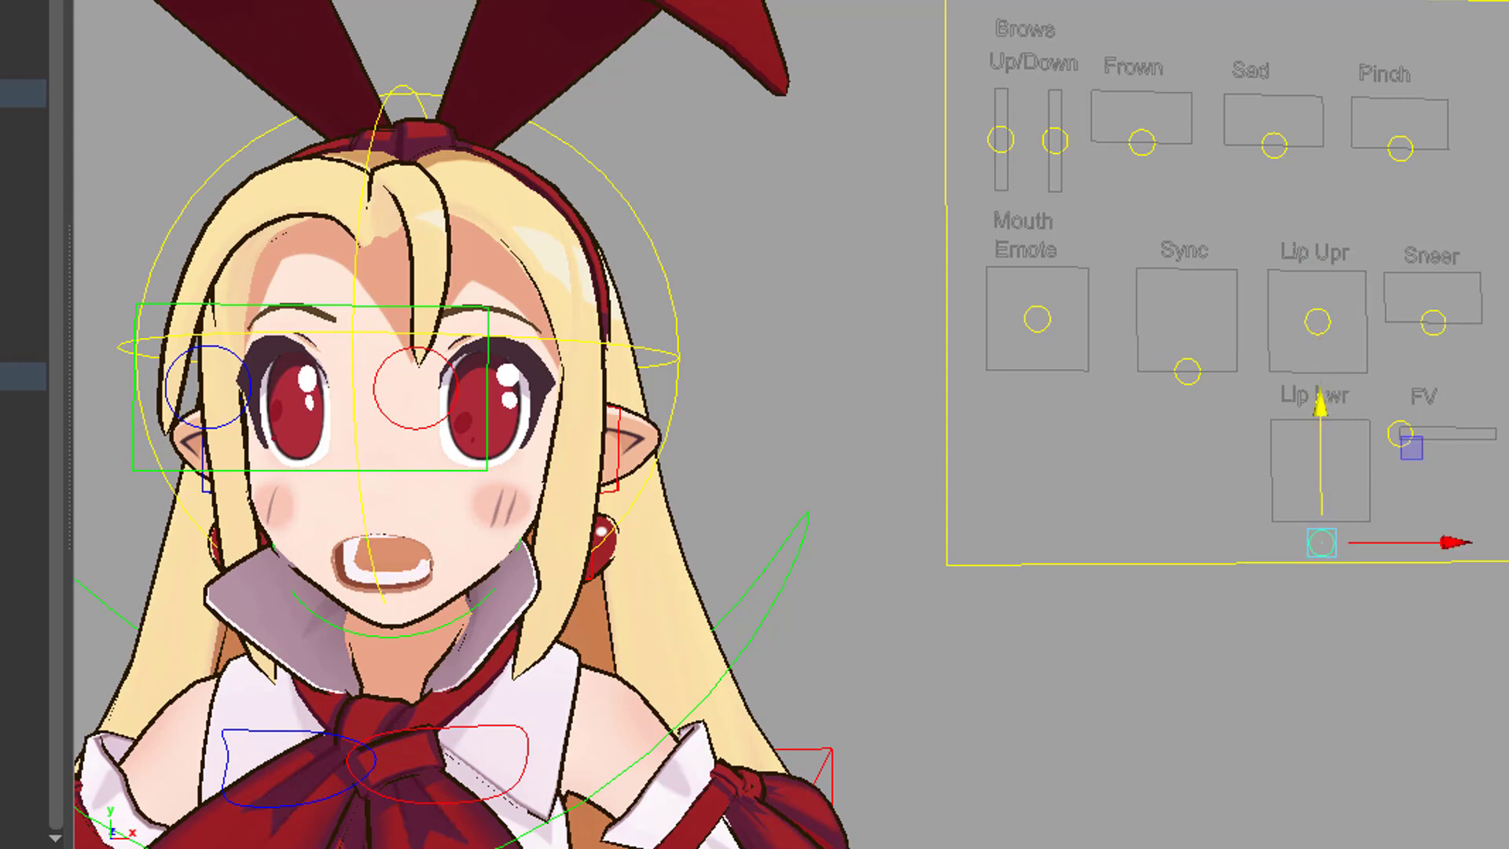
pyautogui.hotkey('alt', 'v')
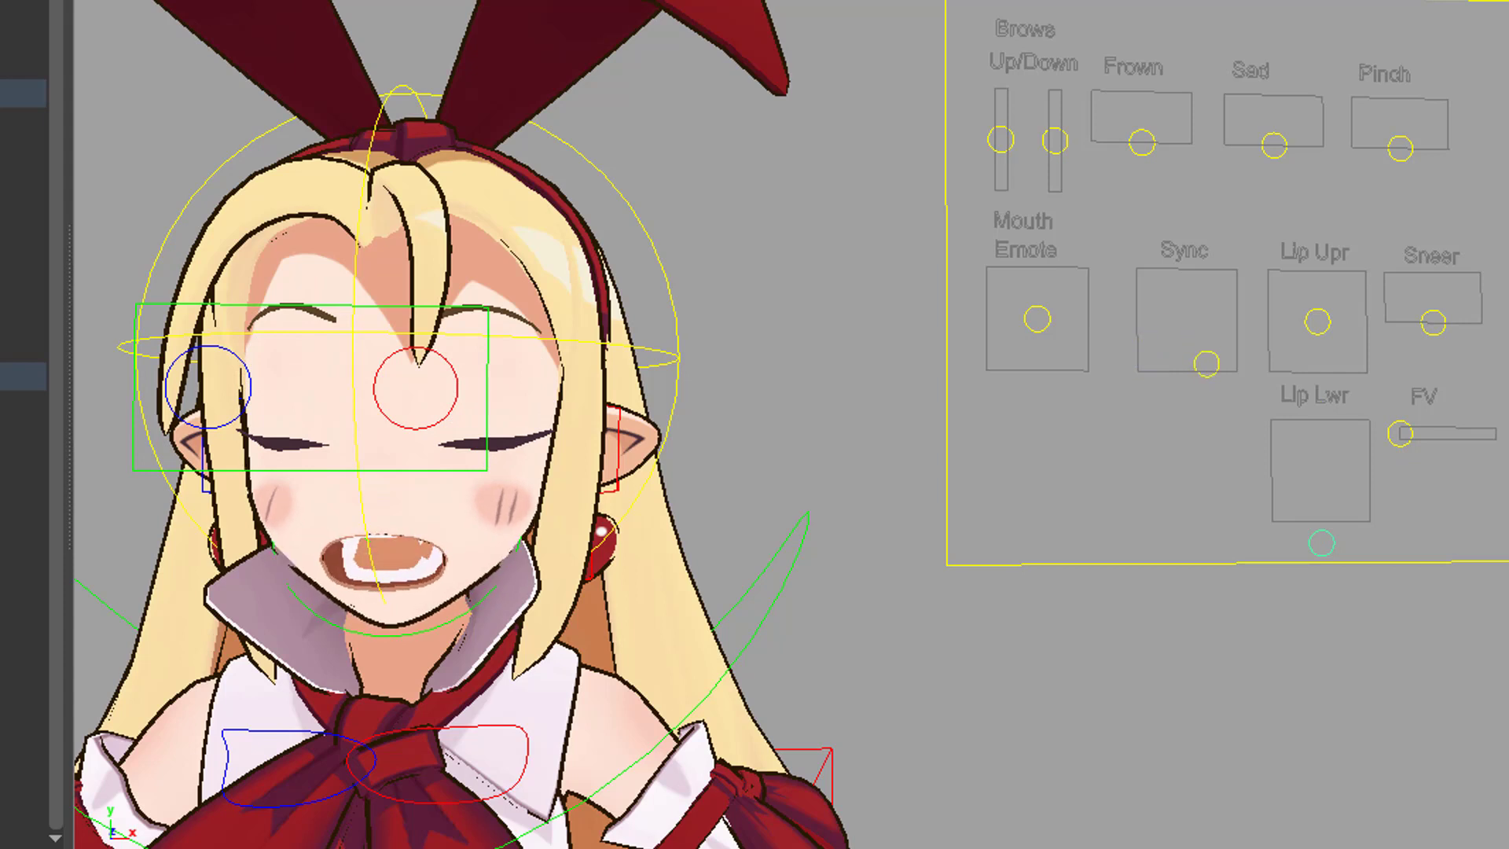
pyautogui.hotkey('alt', 'v')
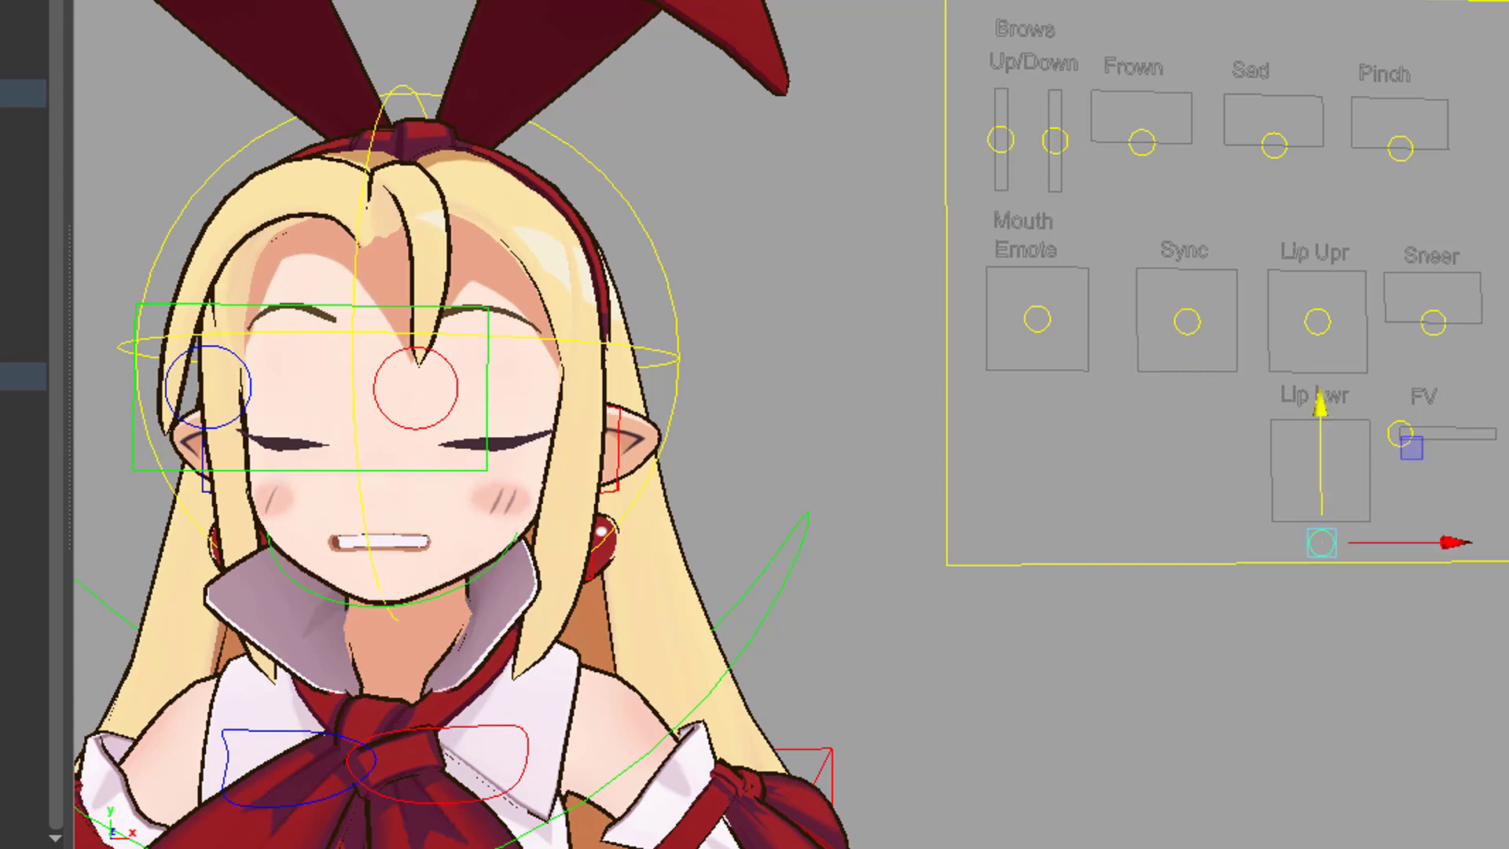
pyautogui.moveTo(1322, 407); pyautogui.dragTo(1329, 339)
pyautogui.moveTo(1460, 478); pyautogui.dragTo(1422, 484)
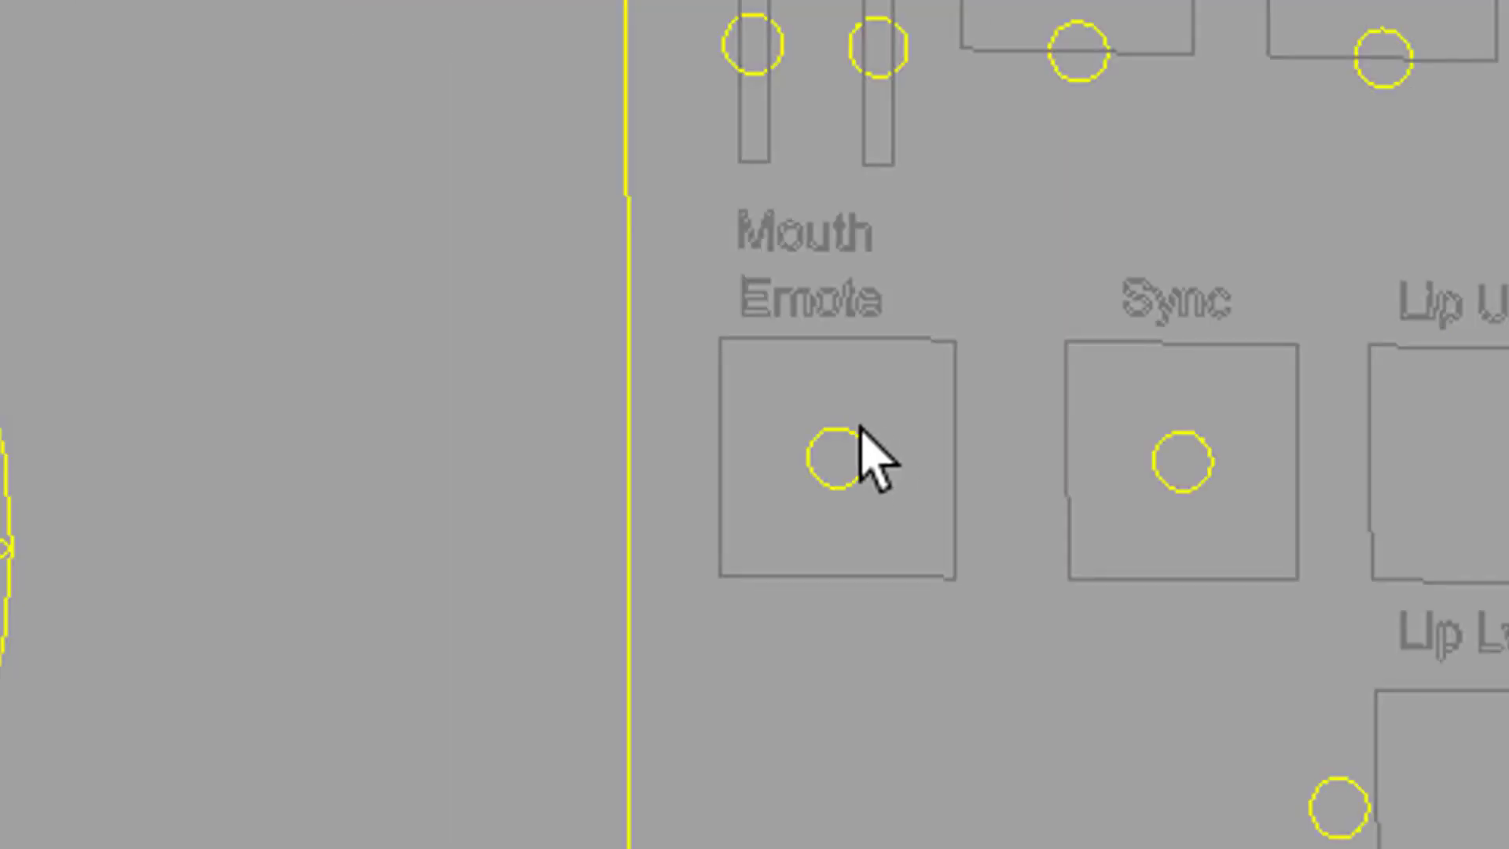
# Raise the Mouth Emote control to 0.503 for a smiling mouth, and key it at frame 32
pyautogui.click(864, 448)
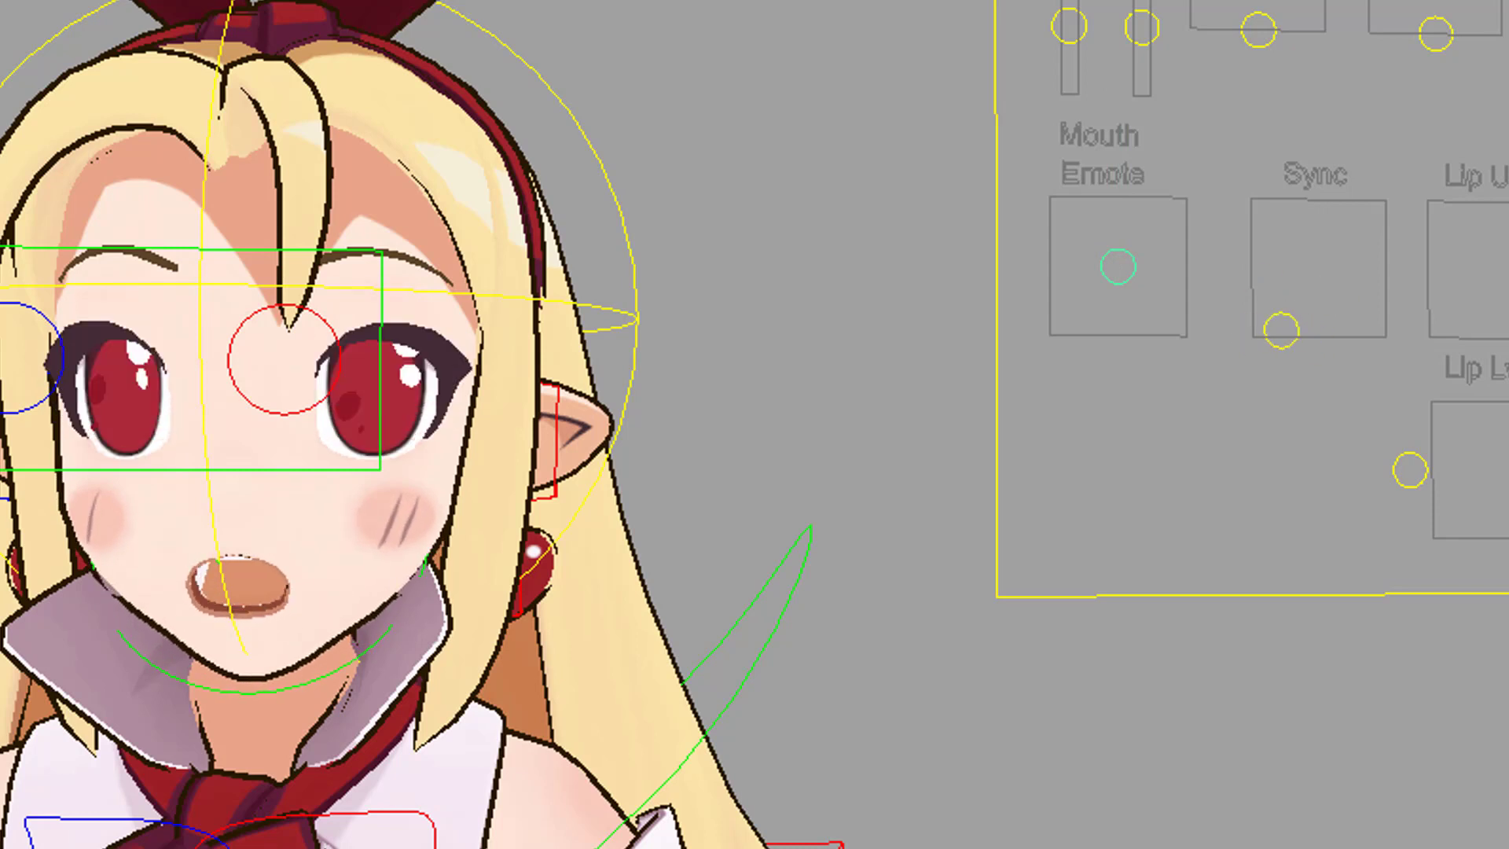
pyautogui.click(1117, 266)
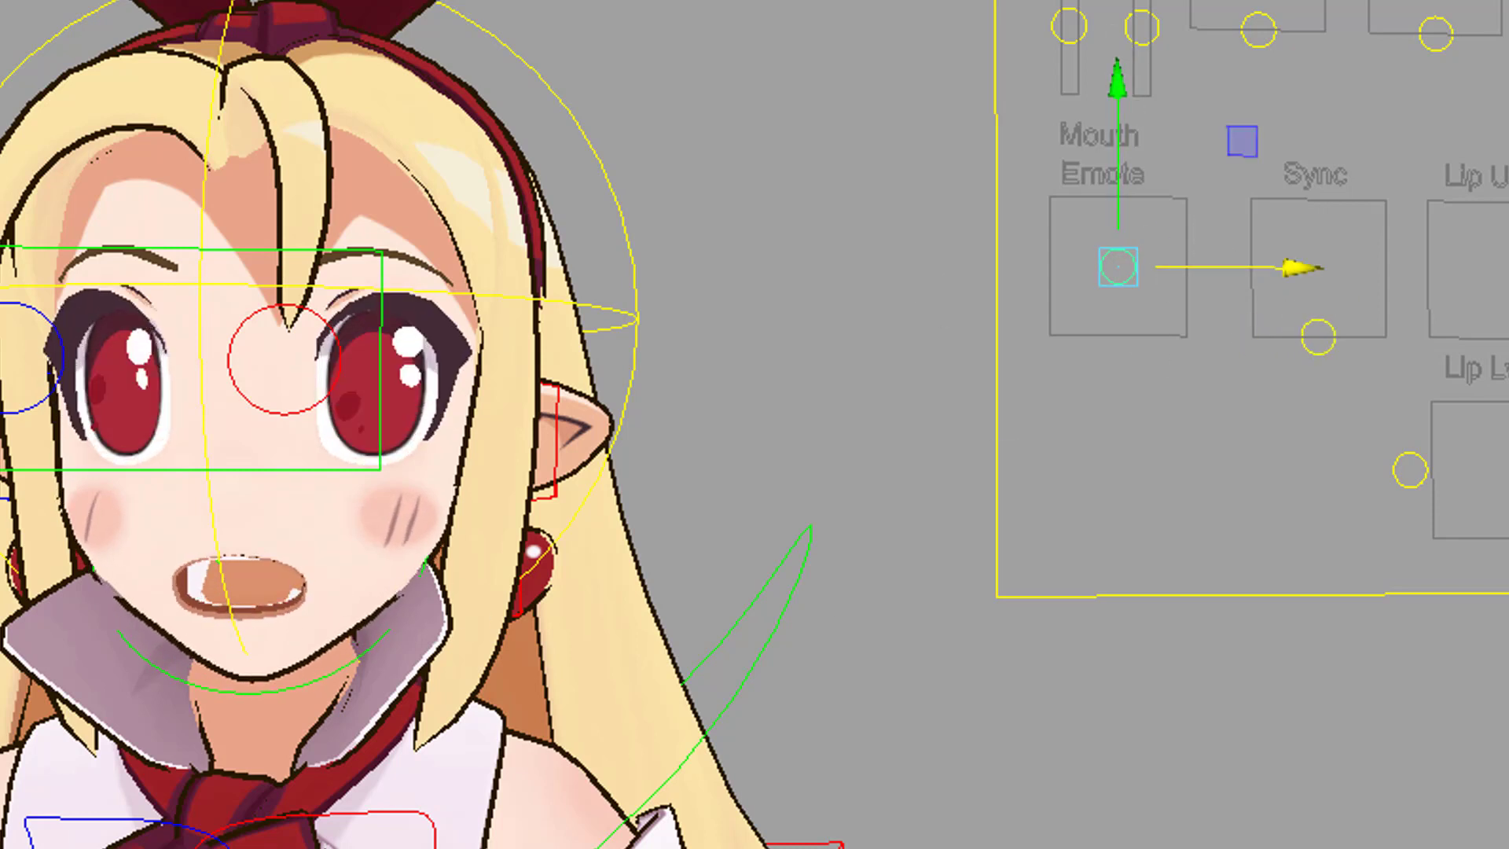
pyautogui.moveTo(1116, 96); pyautogui.dragTo(1127, 44)
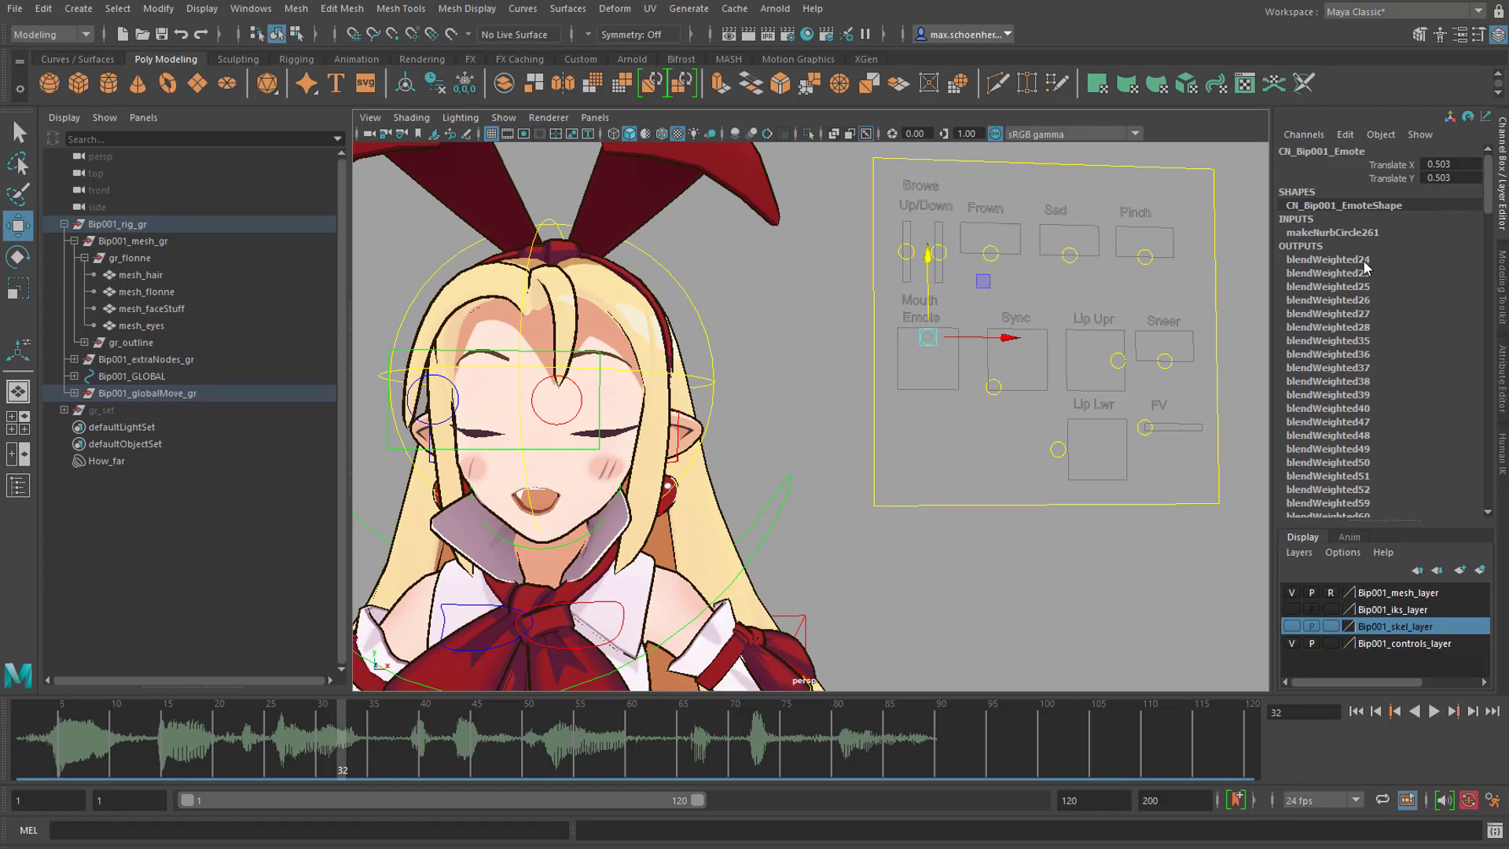
pyautogui.press('s')
# Lower the Mouth Emote control to -0.353 at frame 43 for a downturned mouth, and key it
pyautogui.moveTo(364, 762); pyautogui.dragTo(456, 762)
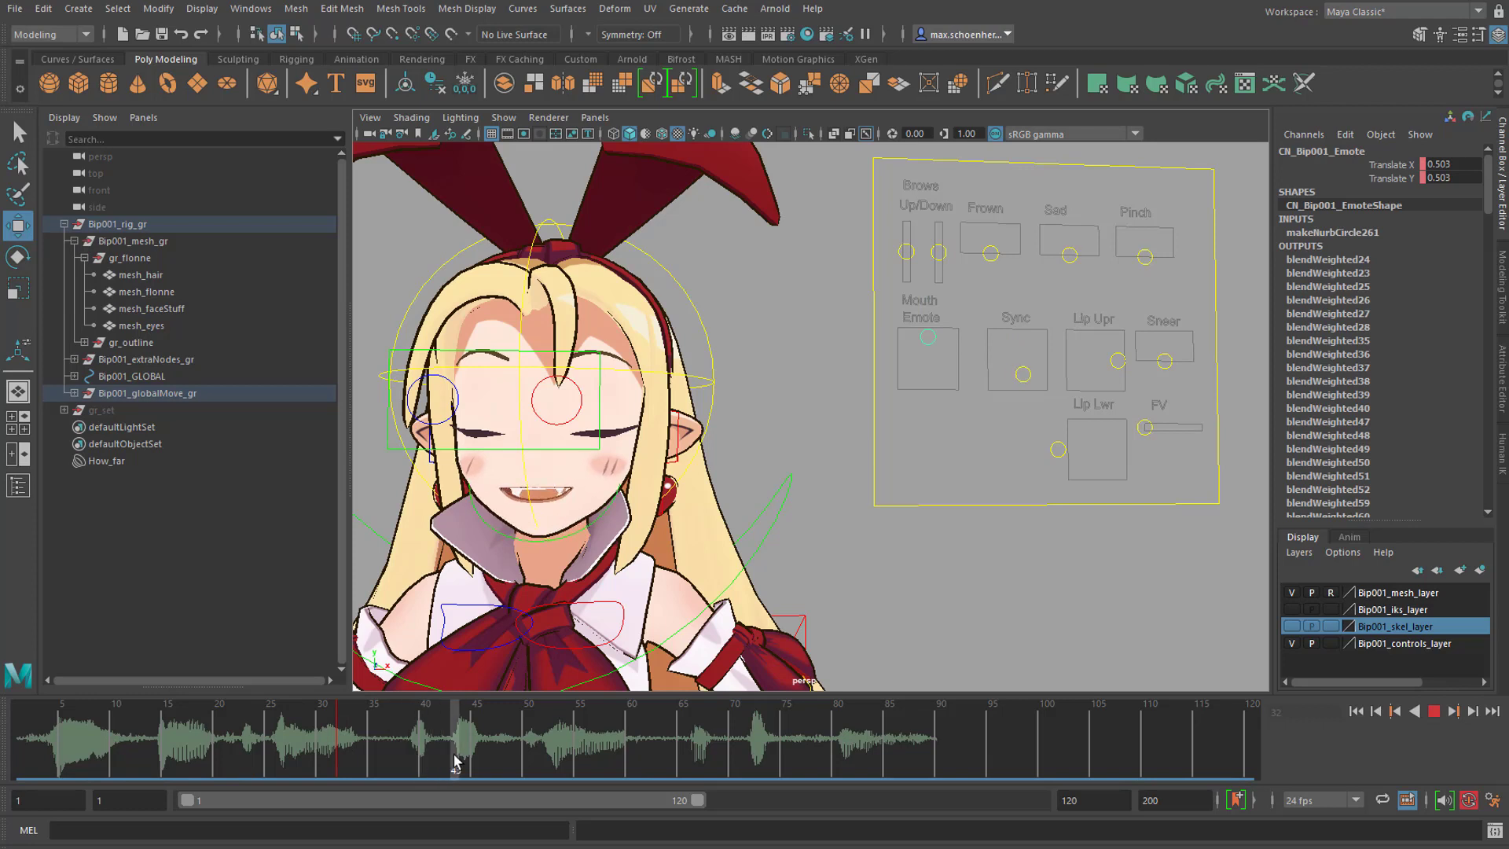
pyautogui.moveTo(928, 258)
pyautogui.mouseDown()
pyautogui.moveTo(925, 311)
pyautogui.moveTo(927, 284)
pyautogui.mouseUp()
pyautogui.press('s')
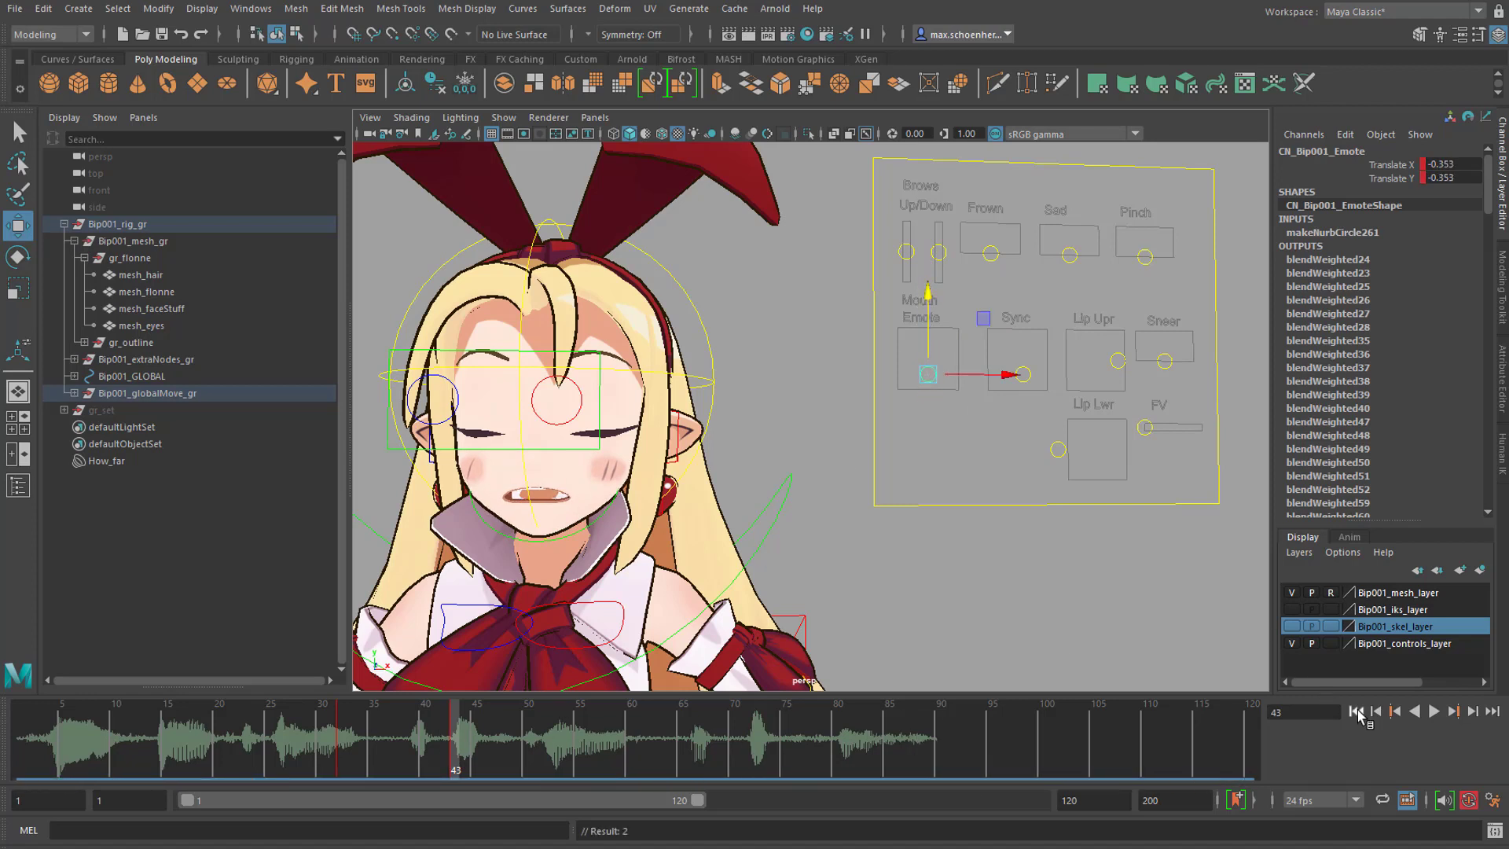
# Play the animation from the first frame to review the change in mouth emotion, and return to frame 43
pyautogui.click(1356, 711)
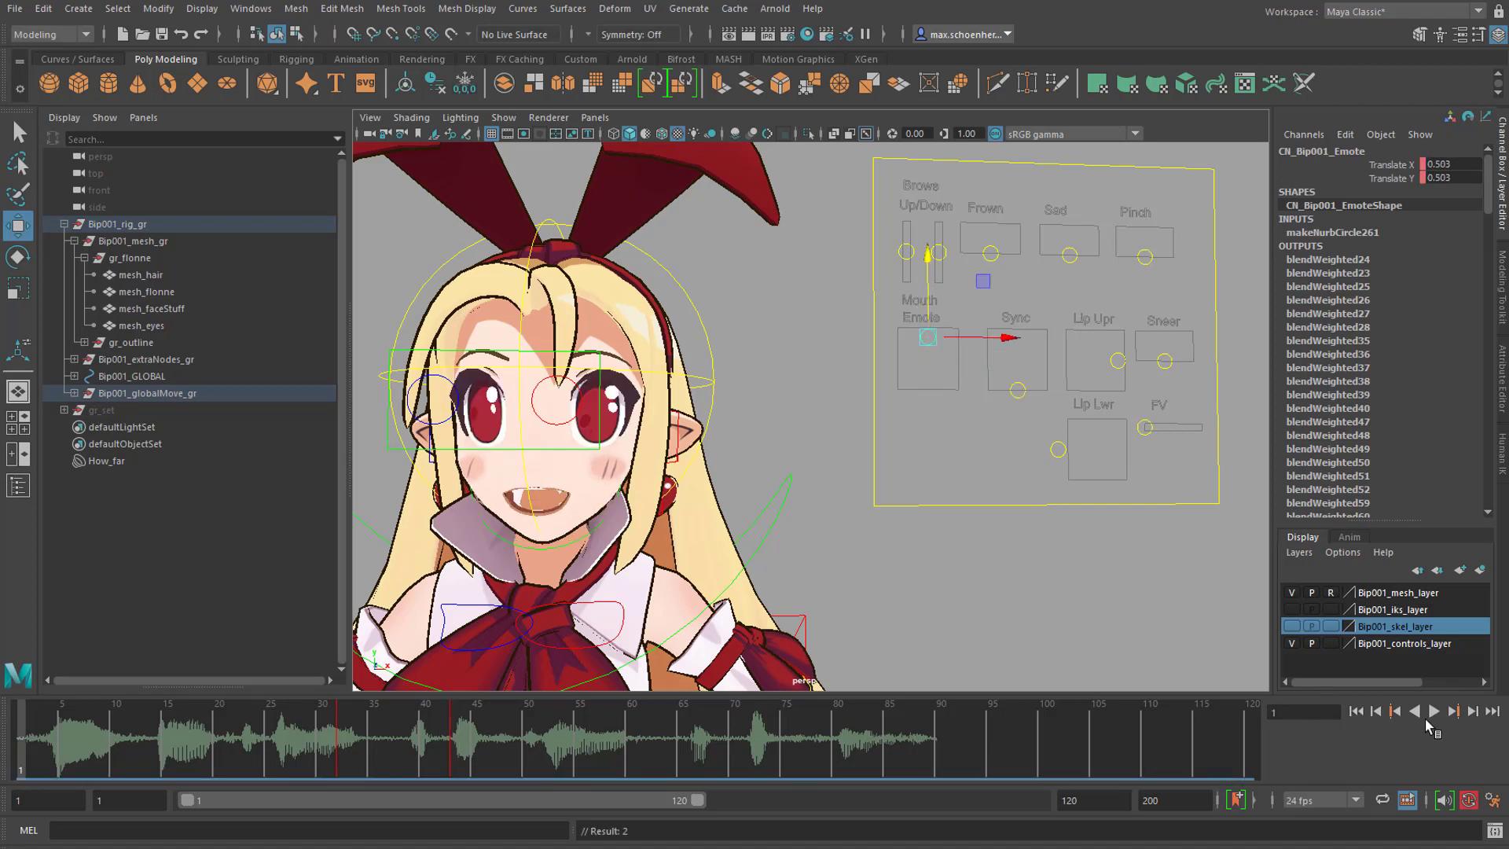
pyautogui.click(1434, 712)
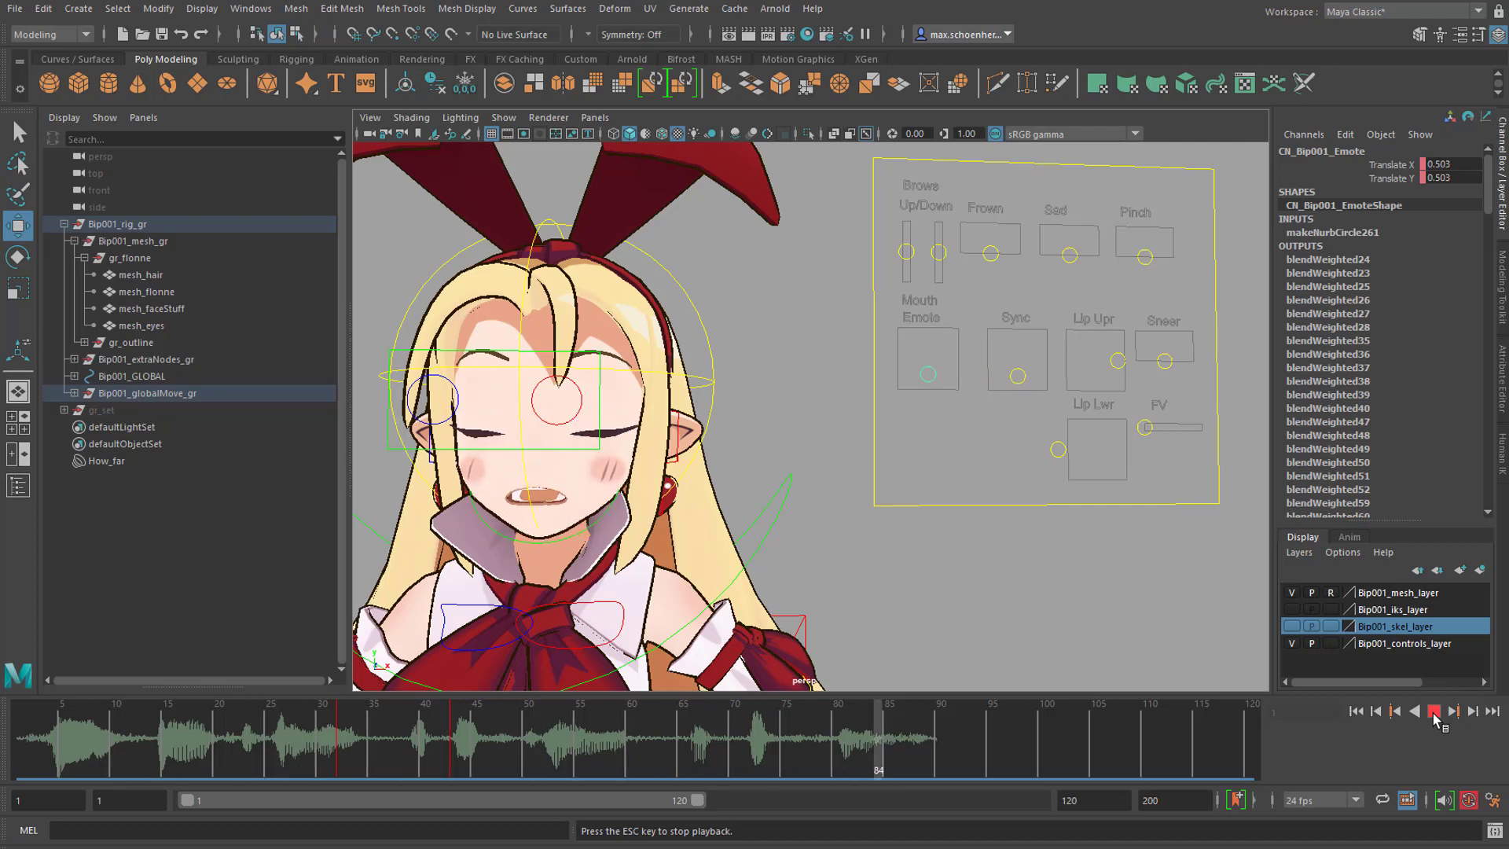
pyautogui.click(1433, 714)
pyautogui.moveTo(447, 756)
pyautogui.mouseDown()
pyautogui.moveTo(428, 756)
pyautogui.moveTo(455, 756)
pyautogui.mouseUp()
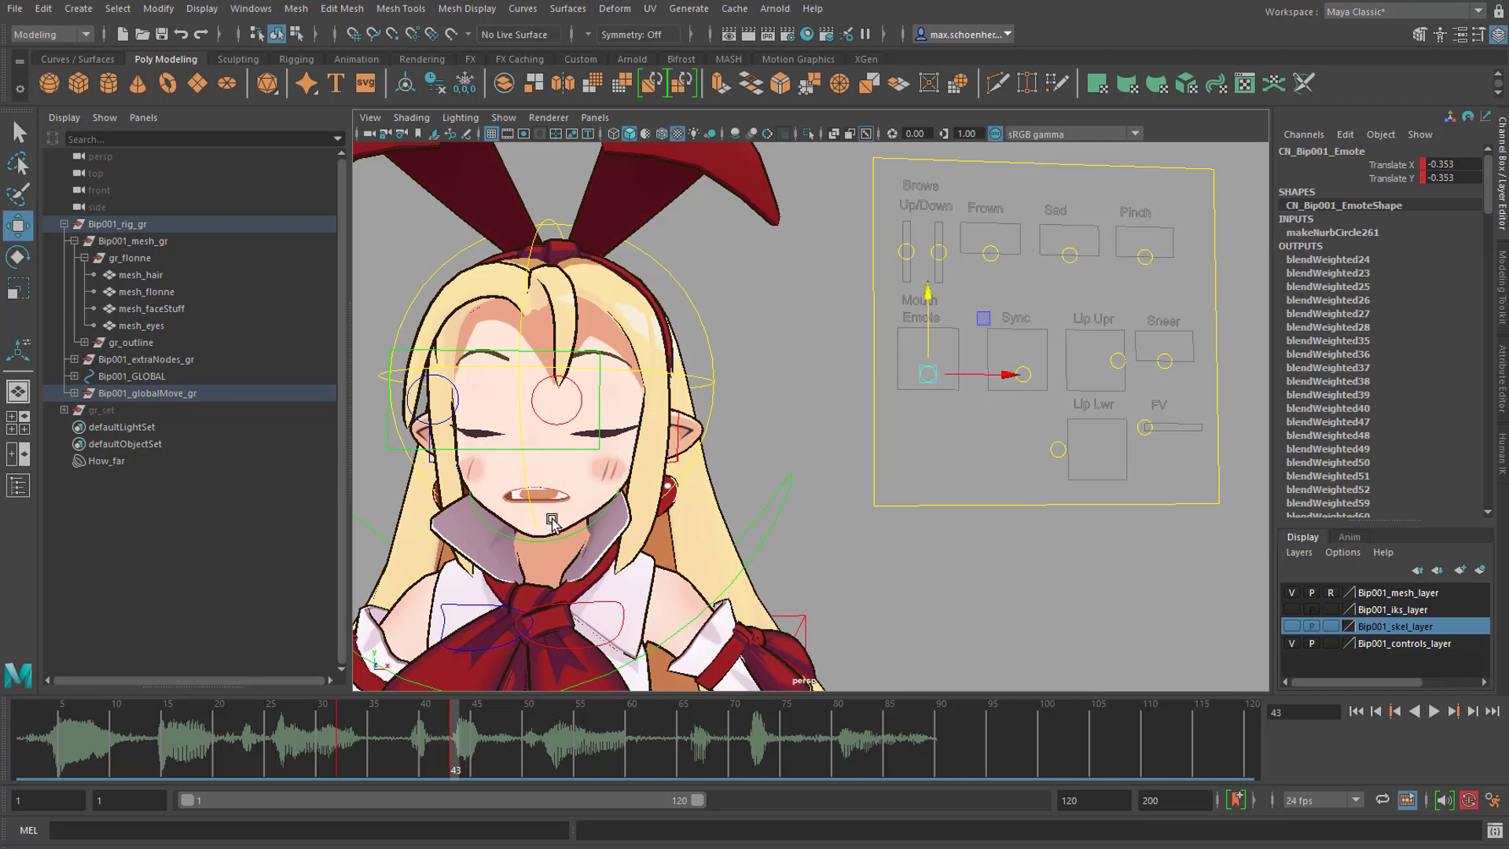
# Select the head control, review the audio to find where the head turn starts, and key the neutral head pose at frame 34
pyautogui.keyDown('alt'); pyautogui.moveTo(531, 537); pyautogui.dragTo(658, 509); pyautogui.keyUp('alt')
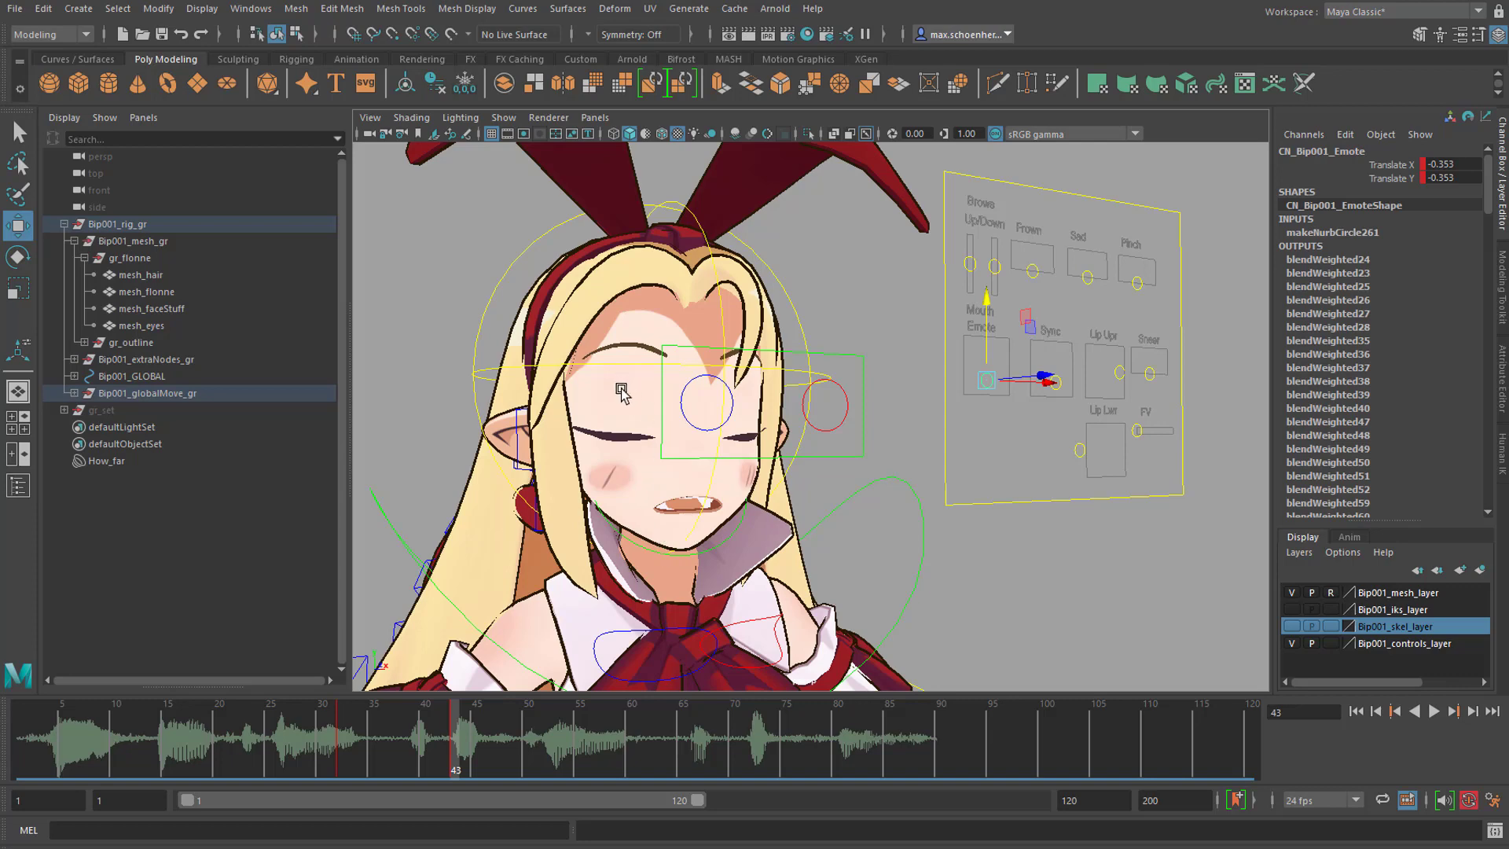
pyautogui.click(788, 440)
pyautogui.moveTo(850, 483)
pyautogui.keyDown('alt'); pyautogui.mouseDown()
pyautogui.moveTo(911, 526)
pyautogui.moveTo(848, 475)
pyautogui.mouseUp(); pyautogui.keyUp('alt')
pyautogui.moveTo(241, 739); pyautogui.dragTo(119, 760)
pyautogui.hotkey('alt', 'v')
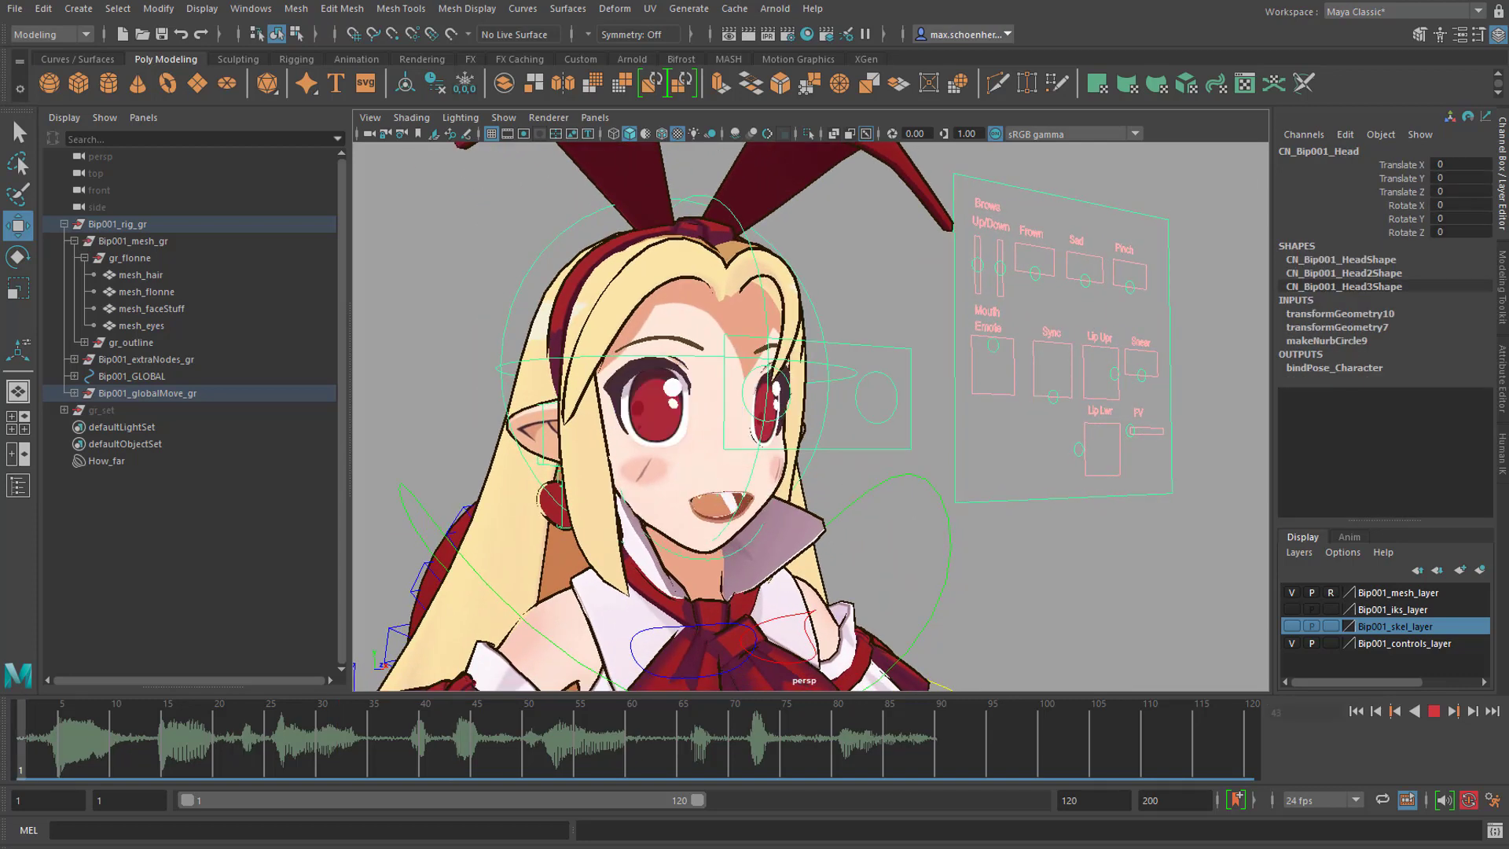
pyautogui.moveTo(14, 773); pyautogui.dragTo(453, 773)
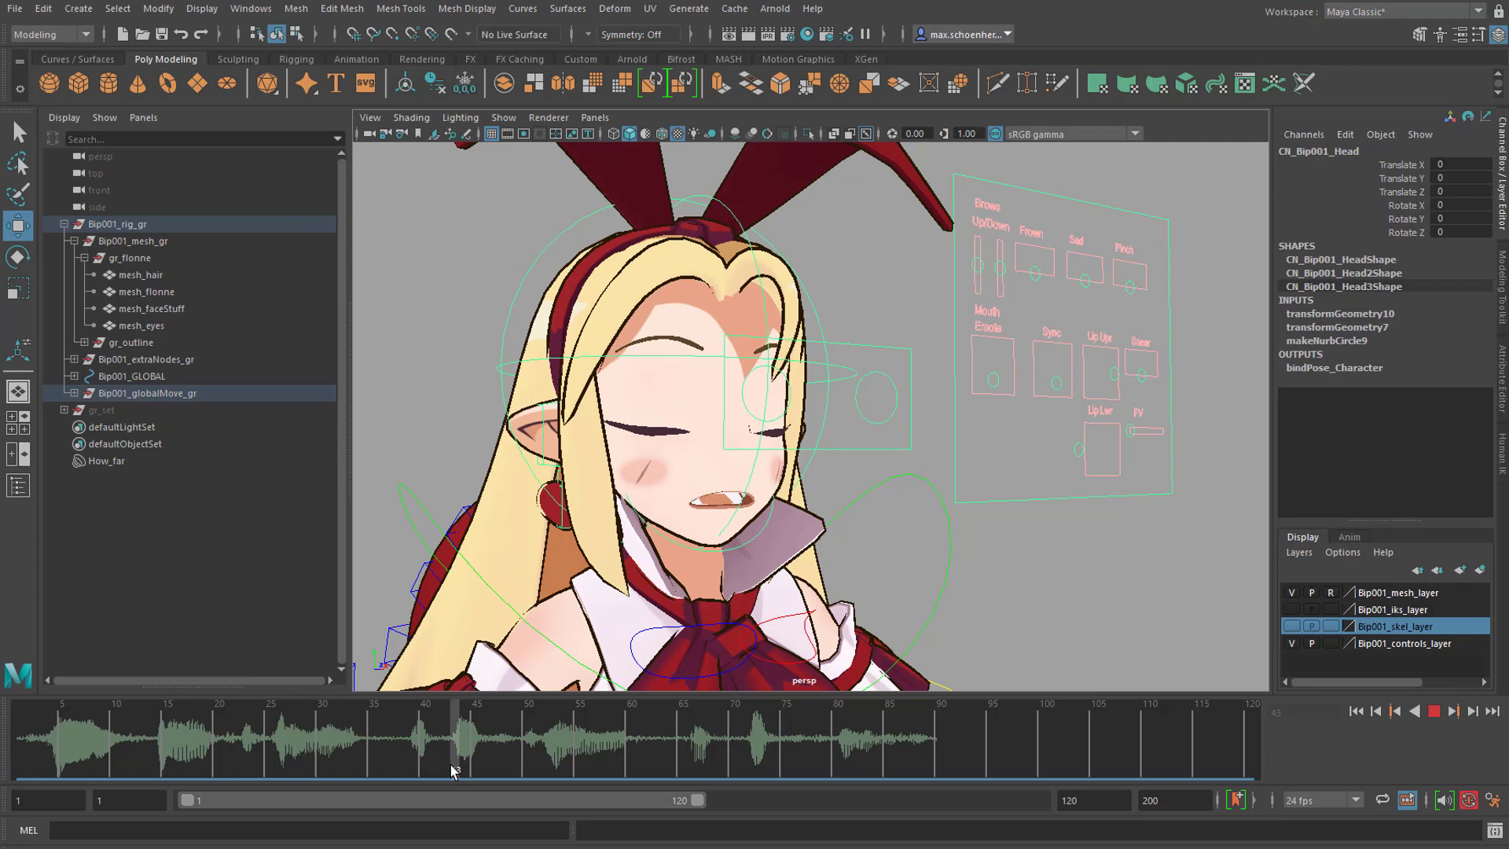
pyautogui.moveTo(453, 770); pyautogui.dragTo(363, 779)
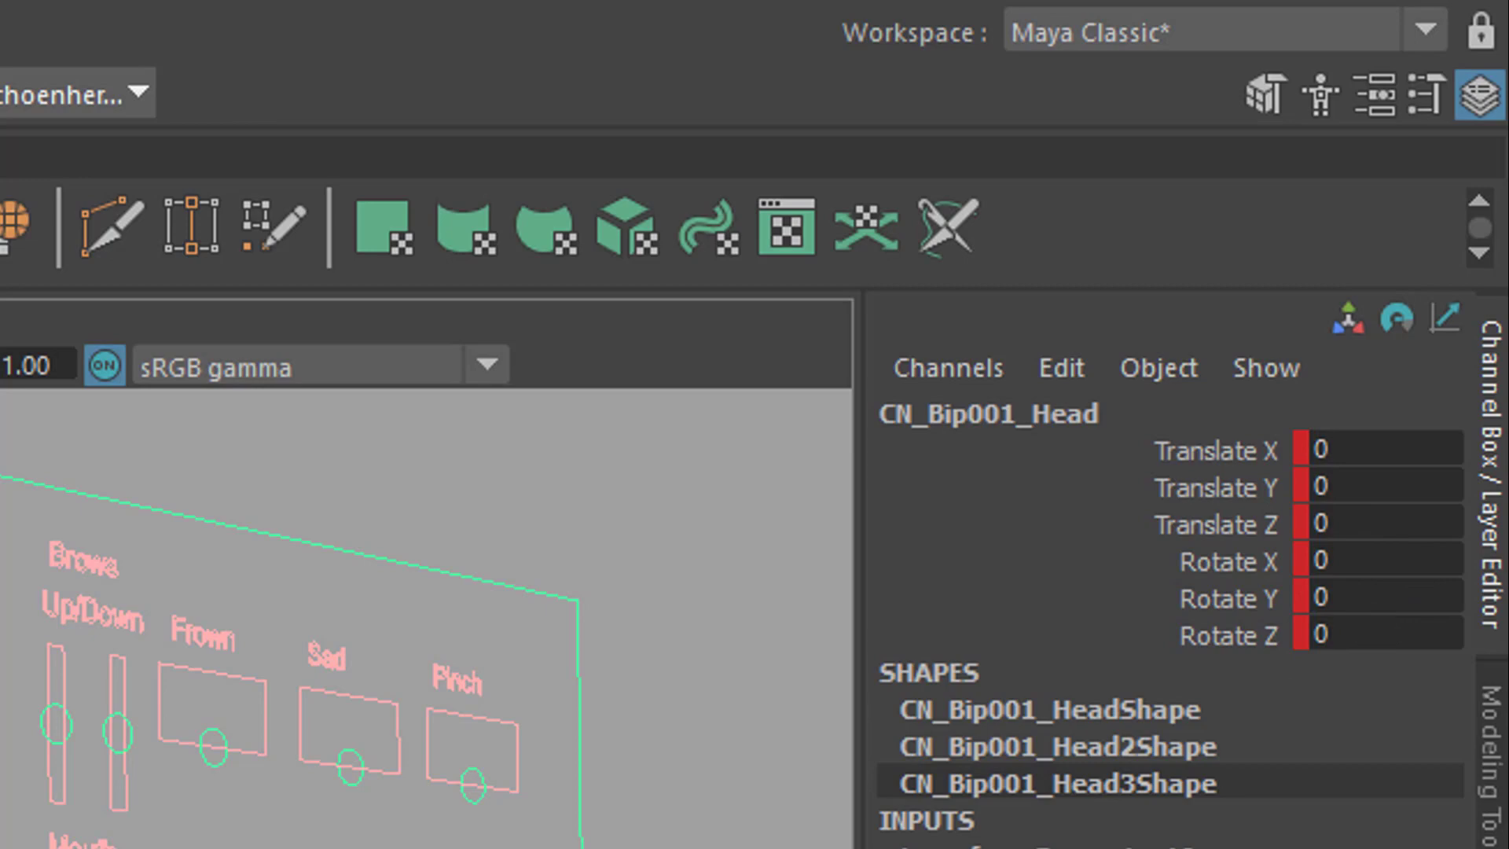
# Rotate the head control slightly to a Rotate Y of 4.632 at frame 39, and key it
pyautogui.moveTo(360, 758); pyautogui.dragTo(414, 762)
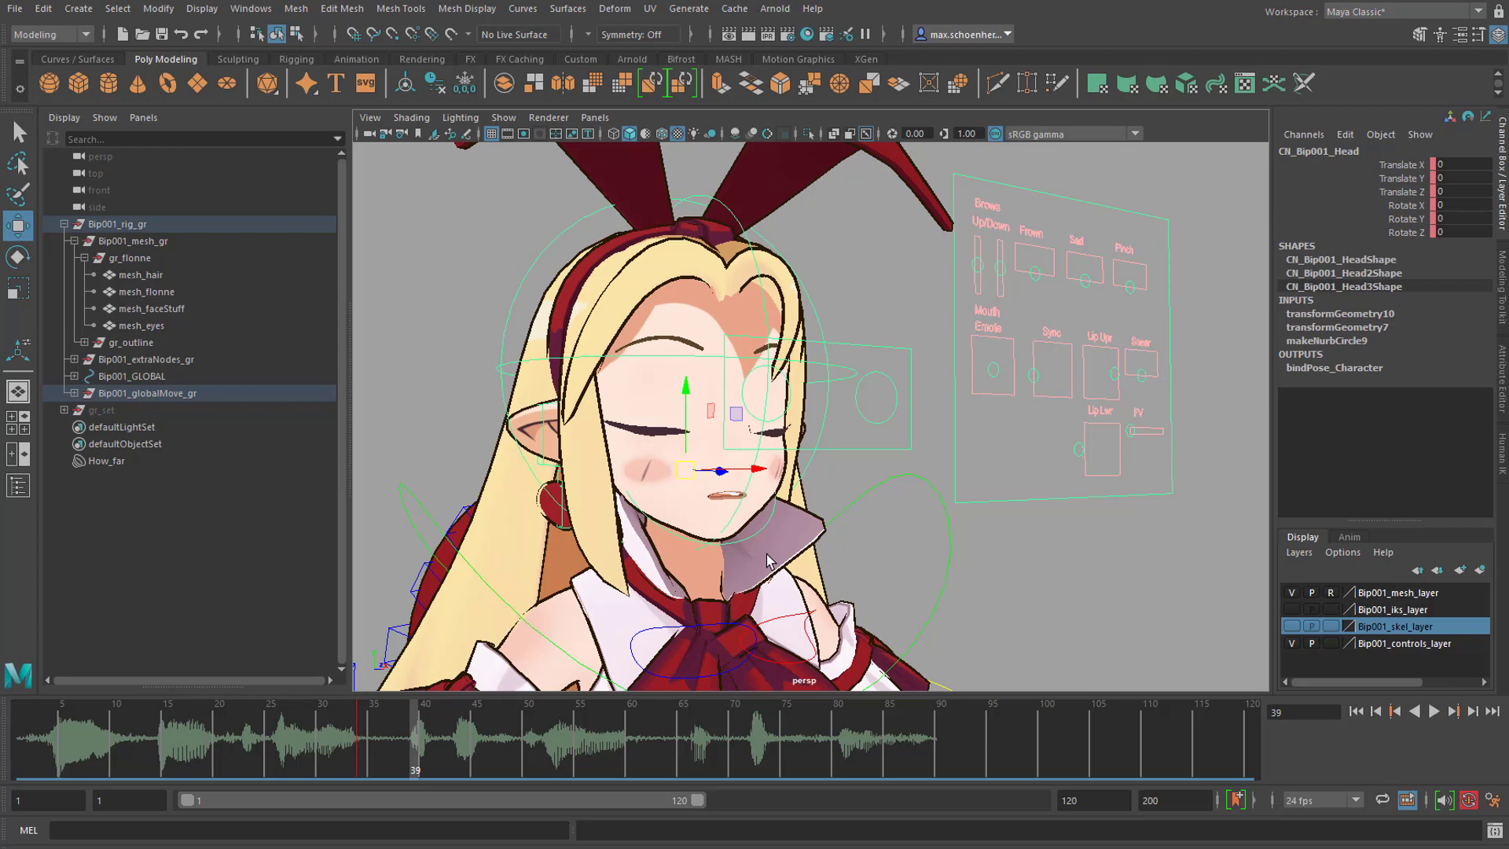
pyautogui.press('e')
pyautogui.moveTo(686, 474)
pyautogui.mouseDown()
pyautogui.moveTo(715, 475)
pyautogui.moveTo(692, 473)
pyautogui.mouseUp()
pyautogui.press('s')
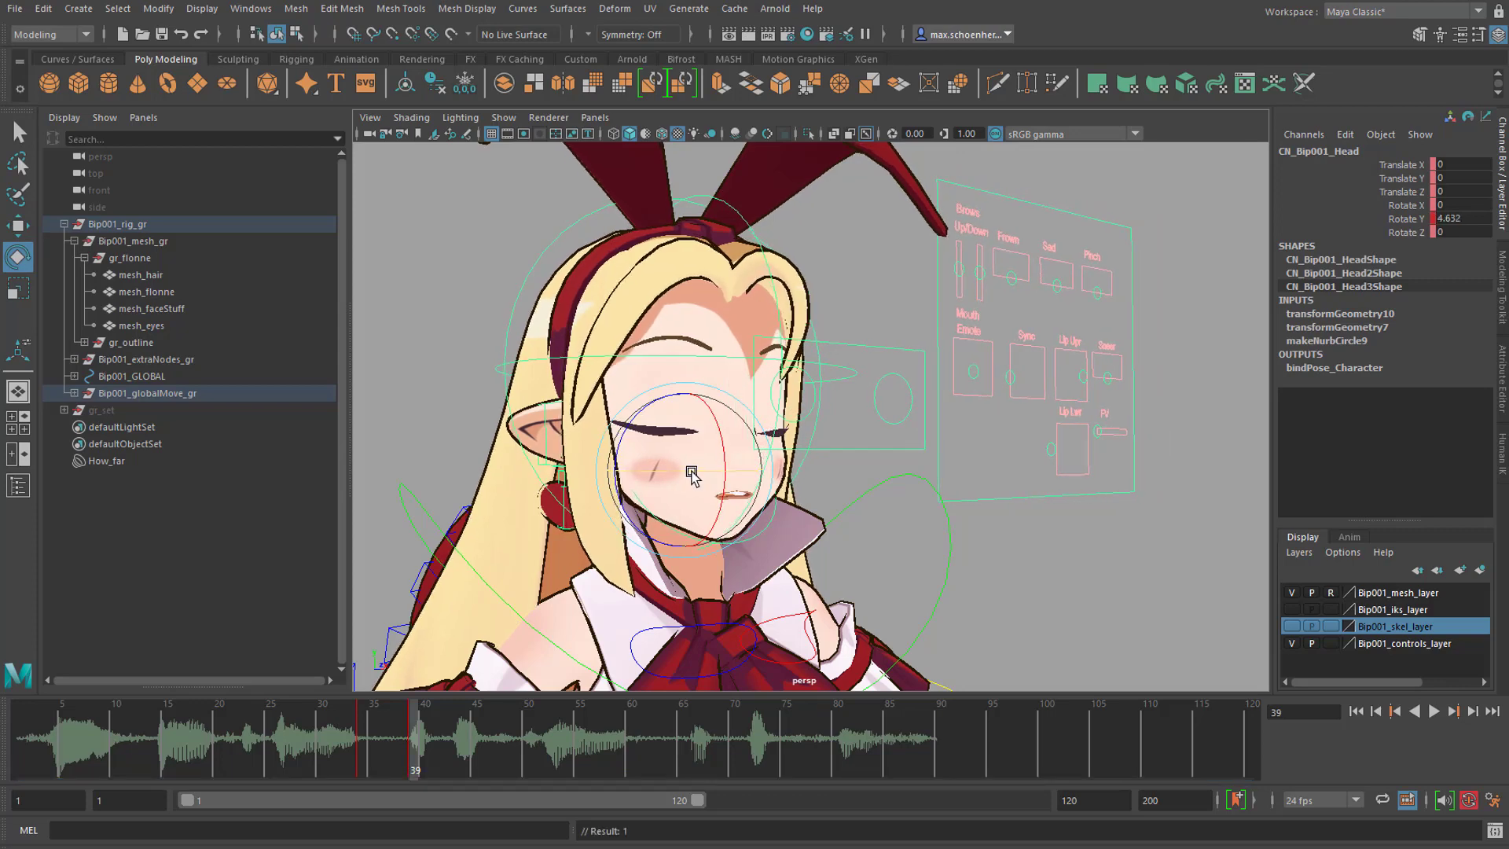
# Turn and lift the head at frame 42 to Rotate X -12.002 and Rotate Y -22.929, and key it
pyautogui.click(365, 750)
pyautogui.moveTo(365, 750); pyautogui.dragTo(446, 747)
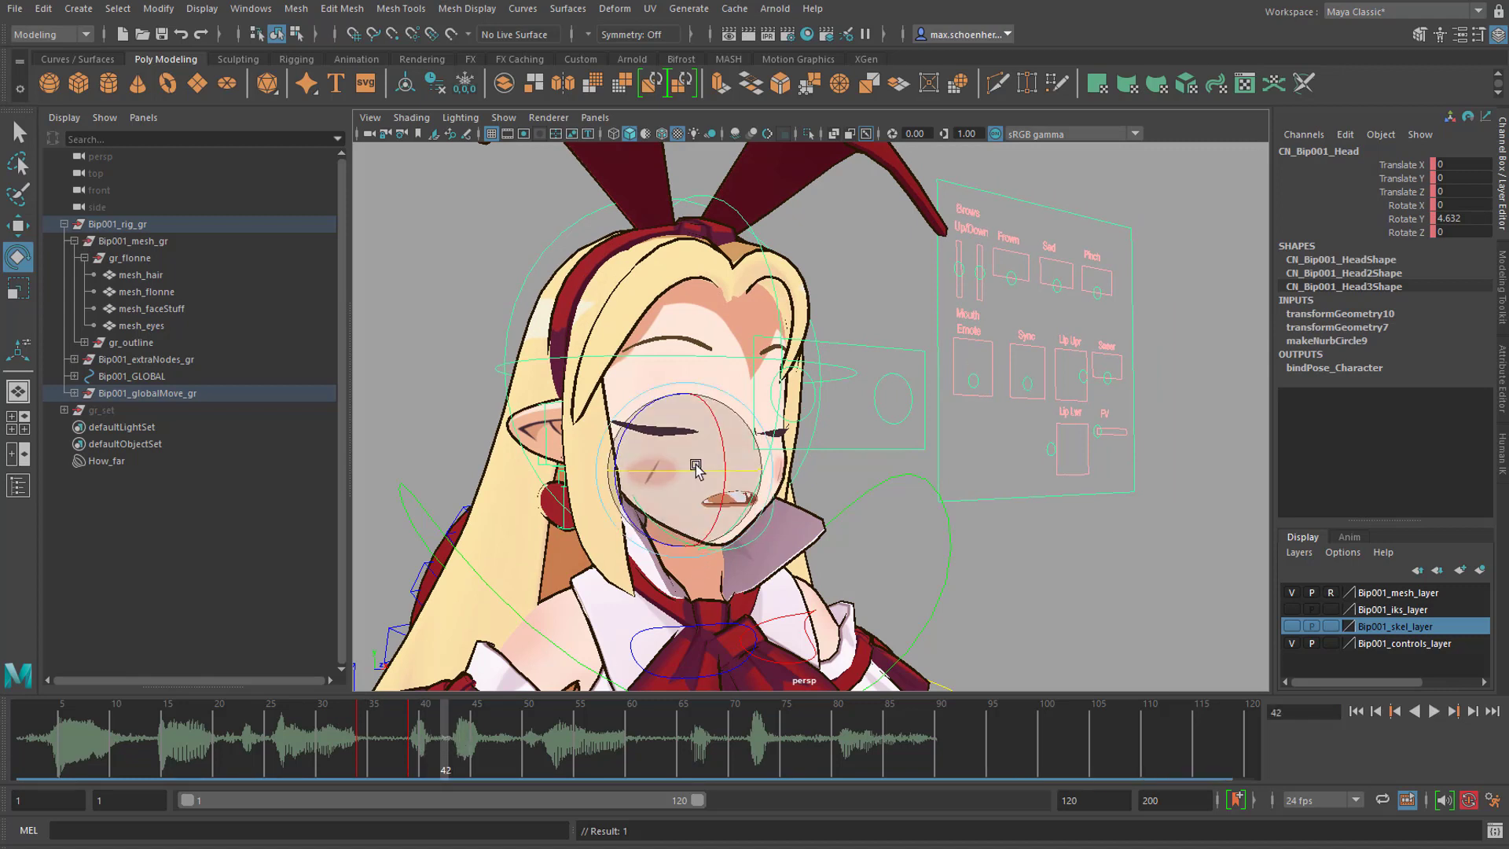
pyautogui.moveTo(707, 477); pyautogui.dragTo(690, 448)
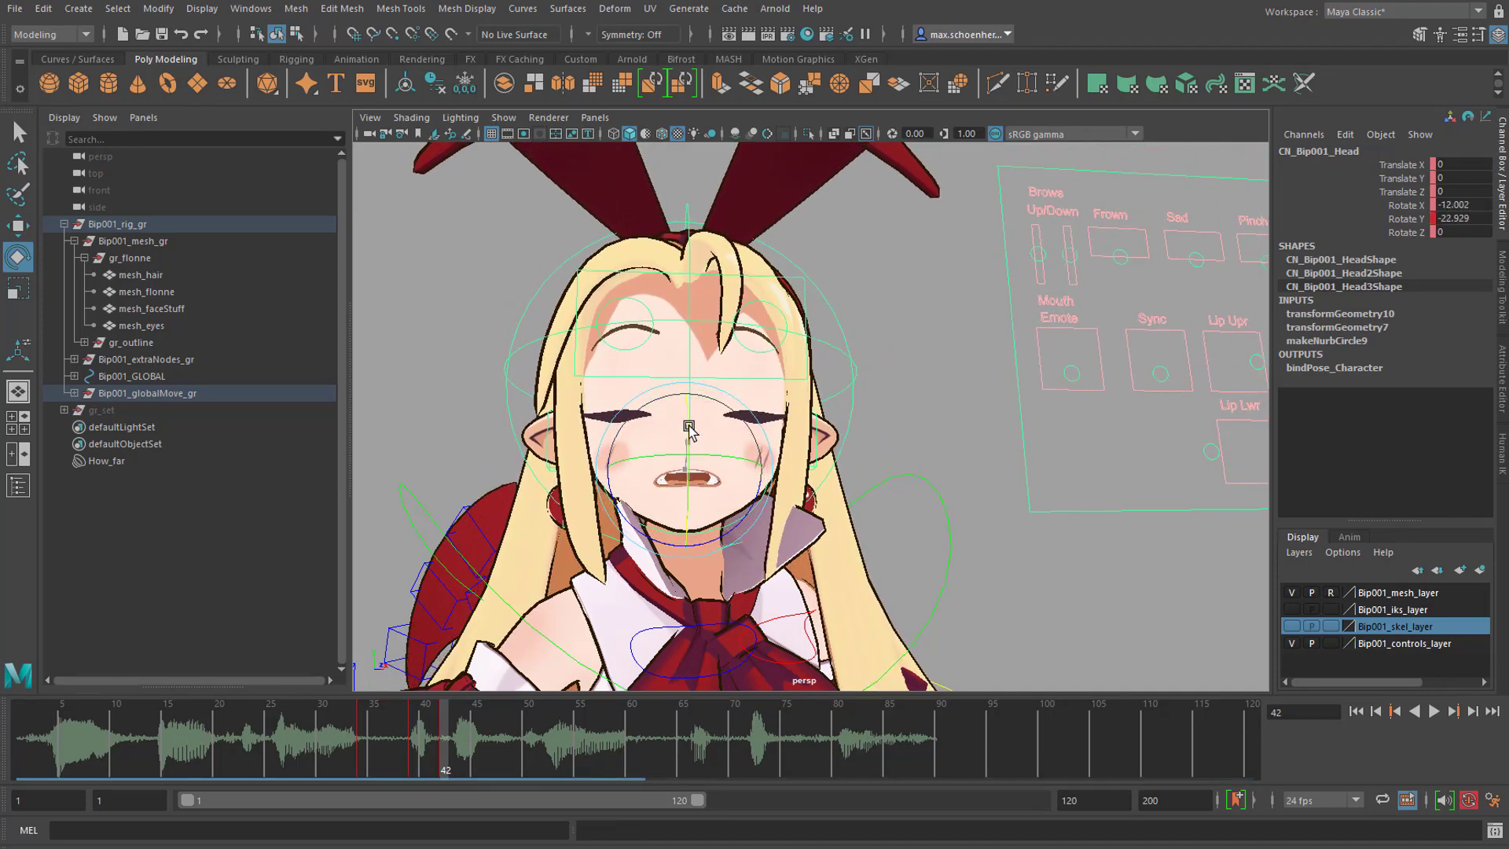
# Play the animation from the first frame to review the head turn
pyautogui.click(1356, 710)
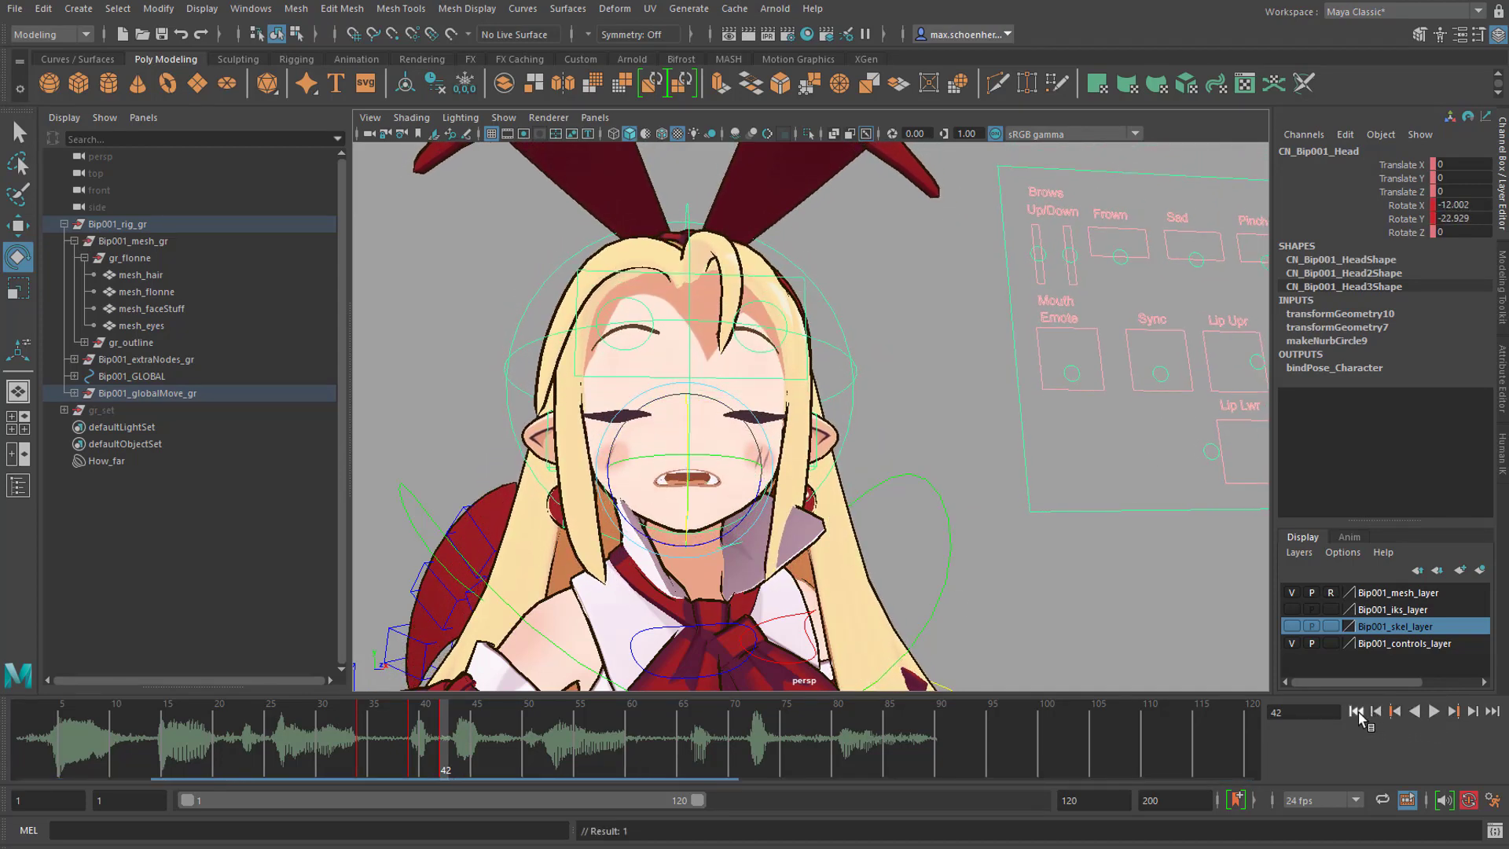
pyautogui.click(1432, 710)
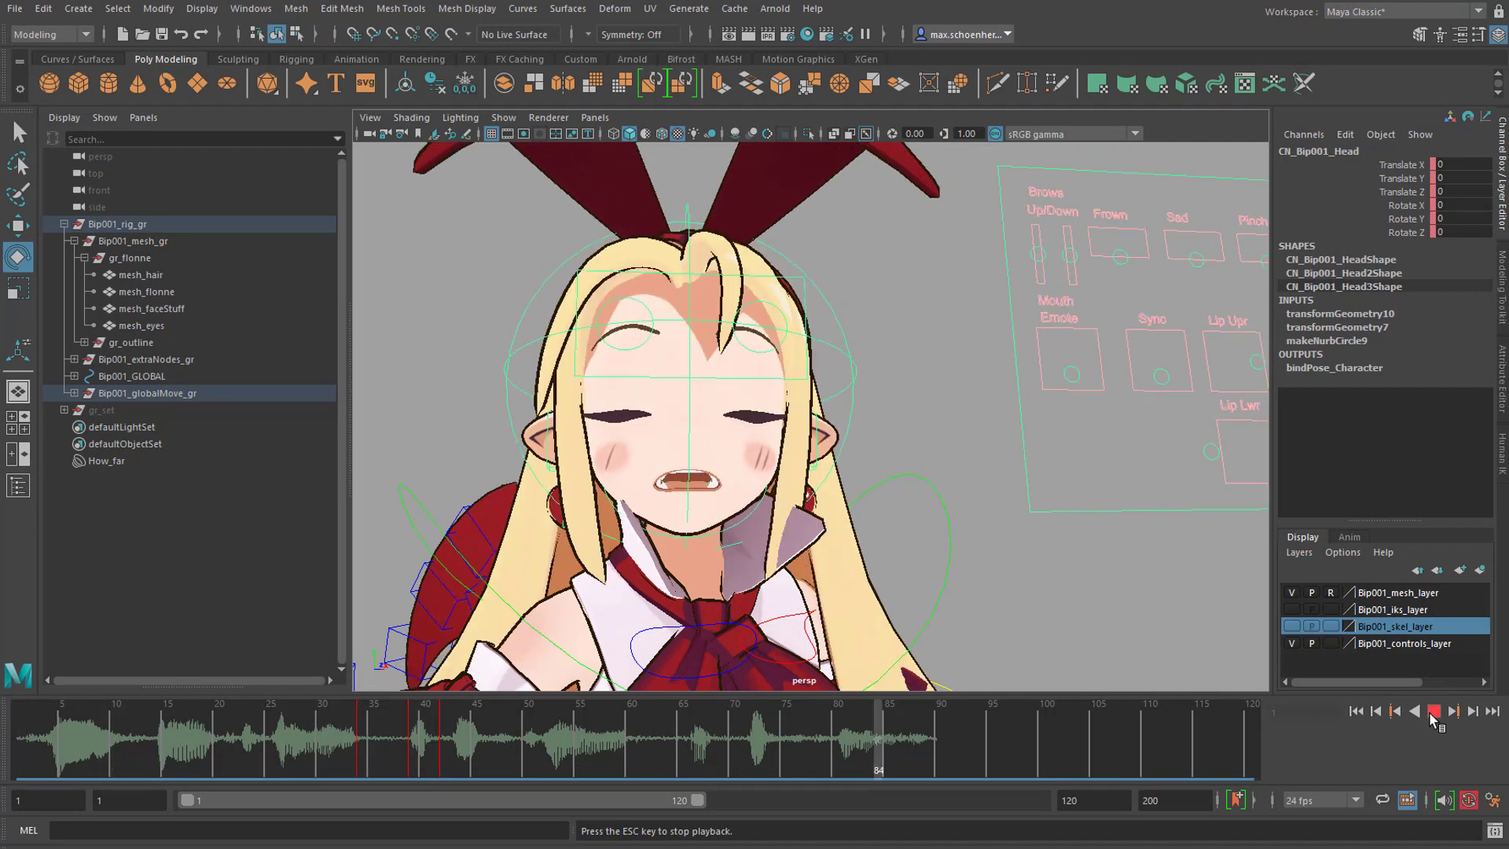
pyautogui.click(1431, 712)
# Reset the head's rotation to 0 at frame 87, and tilt the head down to a Rotate X of about 16.287
pyautogui.moveTo(860, 738); pyautogui.dragTo(909, 738)
pyautogui.doubleClick(1452, 204)
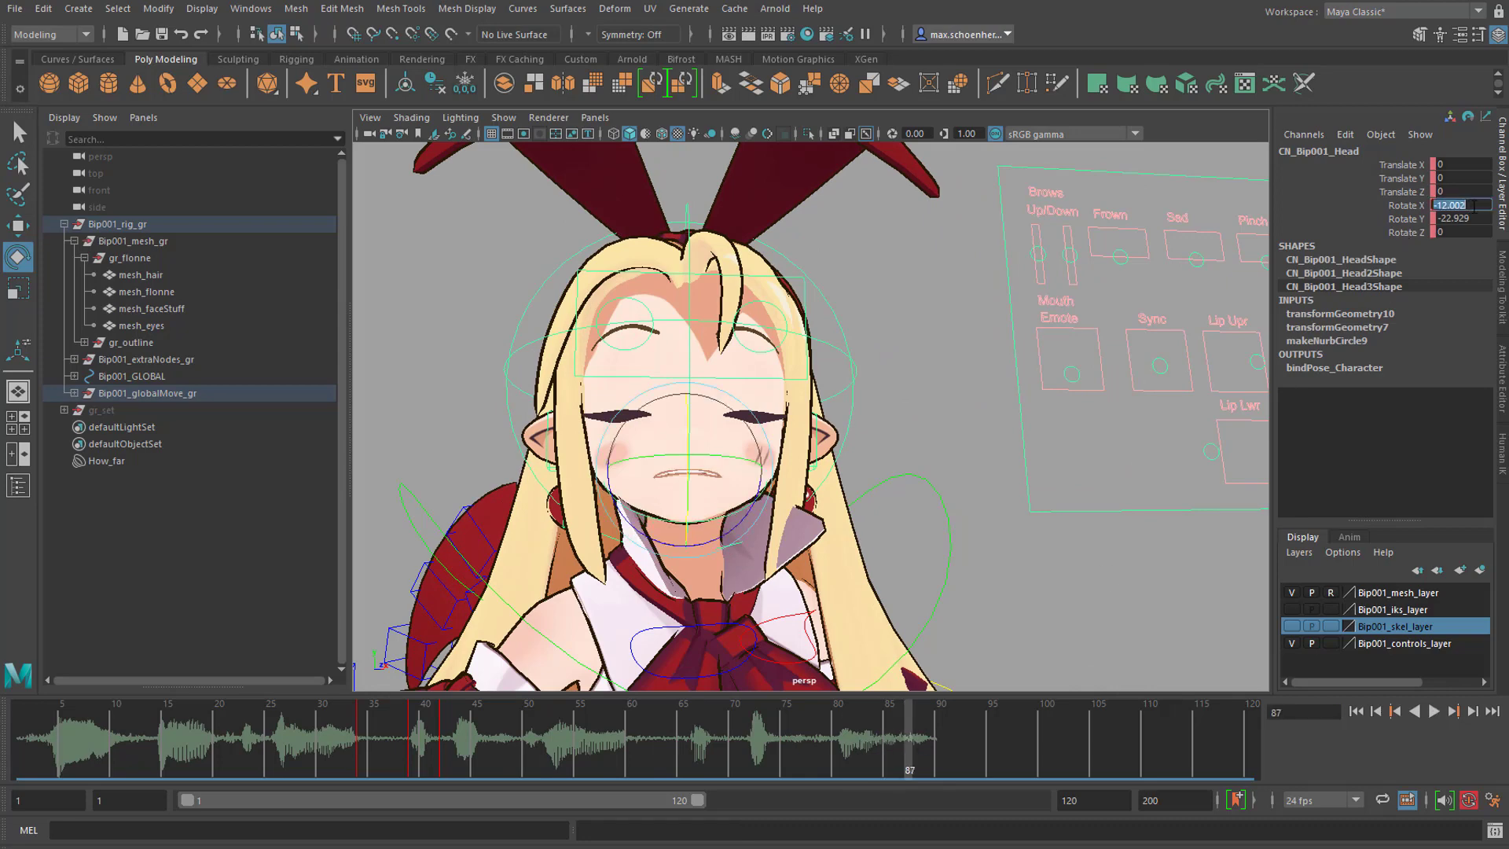
pyautogui.write('0')
pyautogui.press('Return')
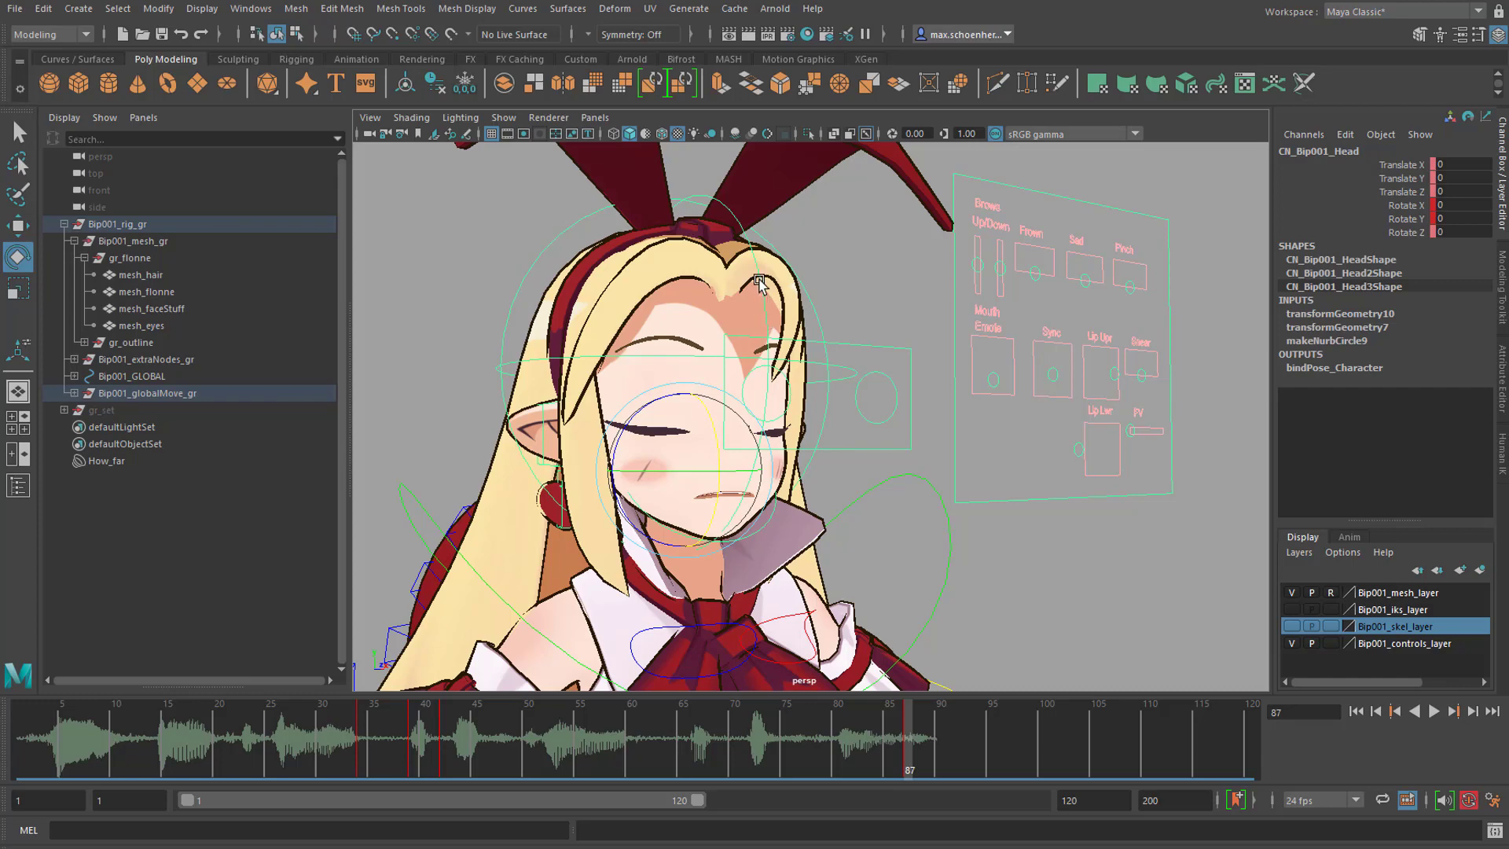
pyautogui.keyDown('shift'); pyautogui.click(1110, 377); pyautogui.keyUp('shift')
pyautogui.moveTo(716, 450); pyautogui.dragTo(721, 474)
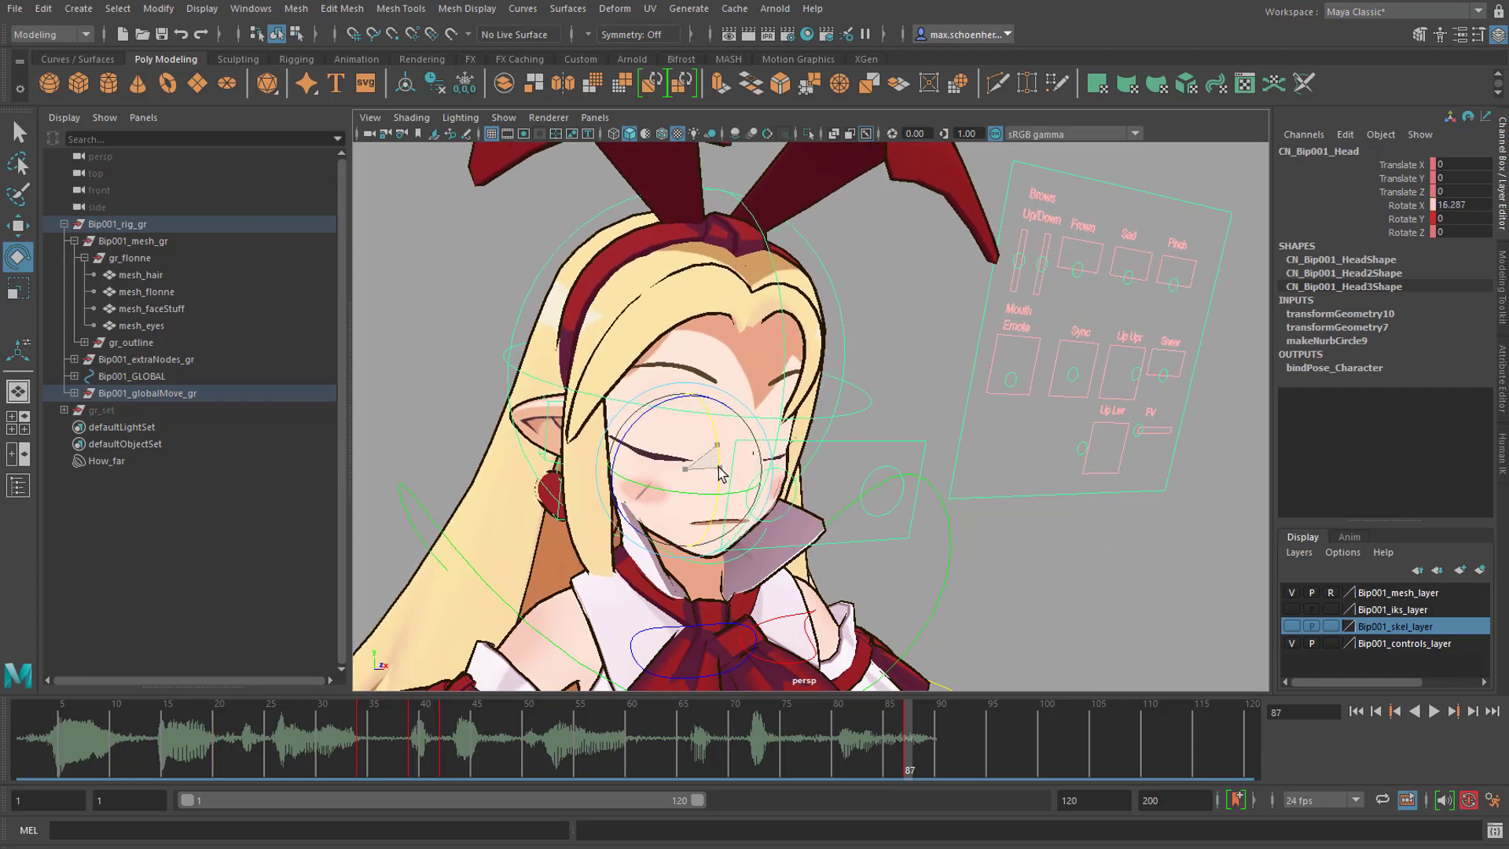
# Play the animation from the first frame to review the head motion, and view the face and facial board from the other side
pyautogui.click(1356, 712)
pyautogui.click(1432, 712)
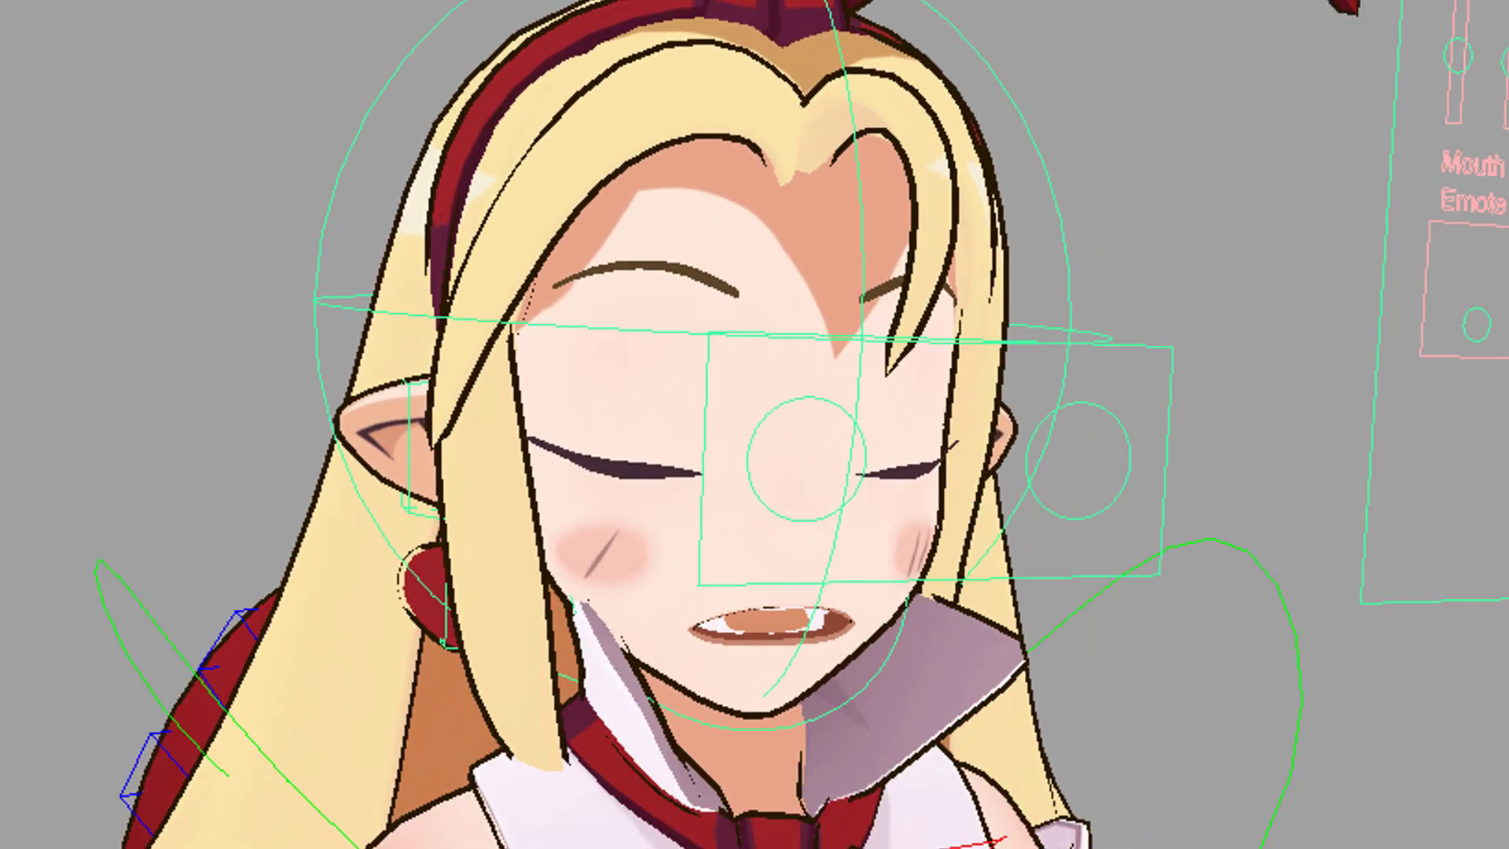
pyautogui.press('Escape')
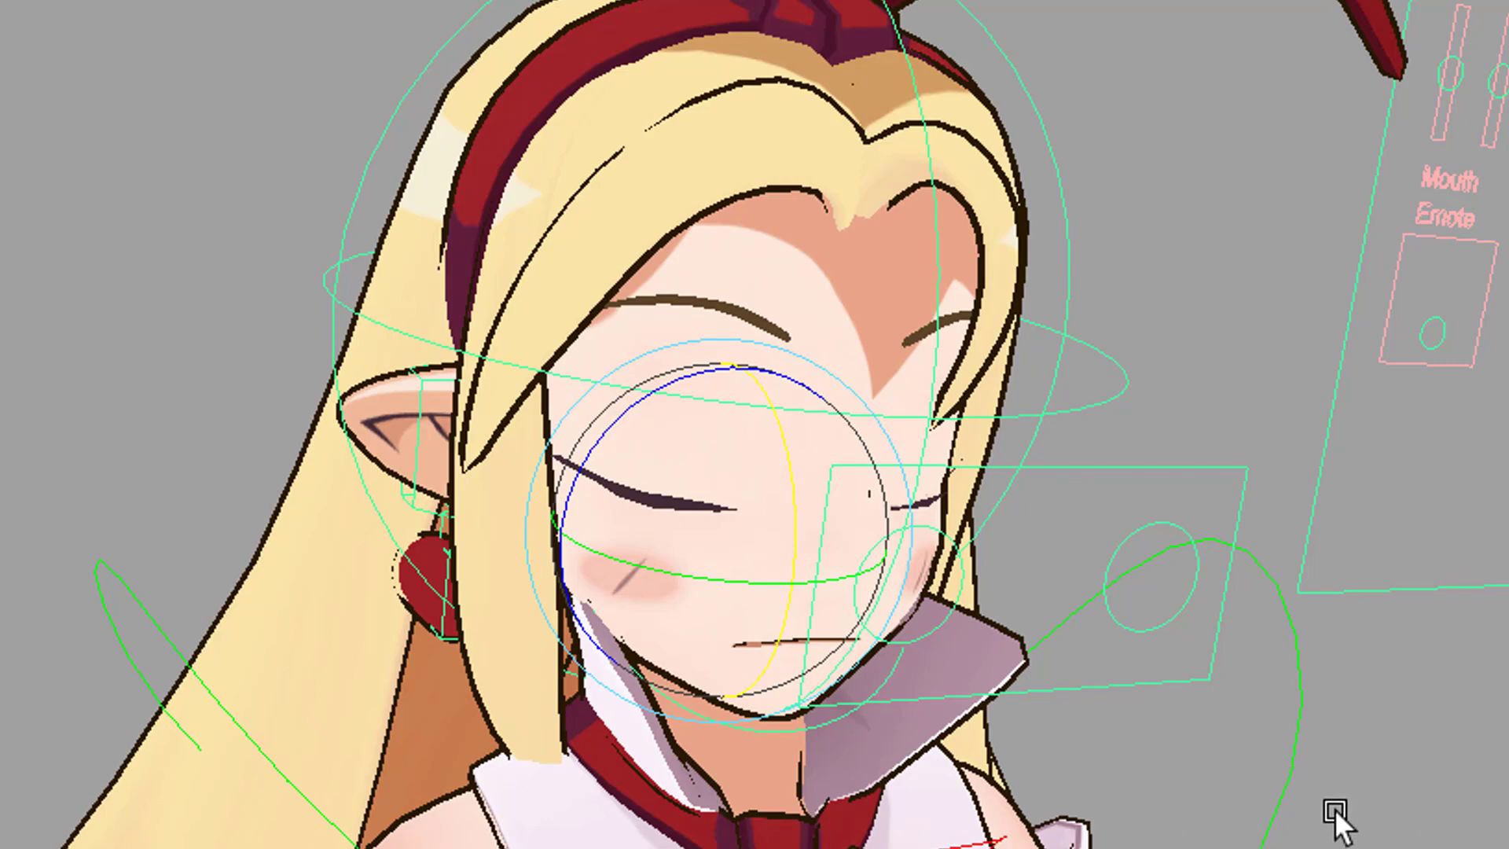
pyautogui.keyDown('alt'); pyautogui.moveTo(1501, 789); pyautogui.dragTo(1255, 778); pyautogui.keyUp('alt')
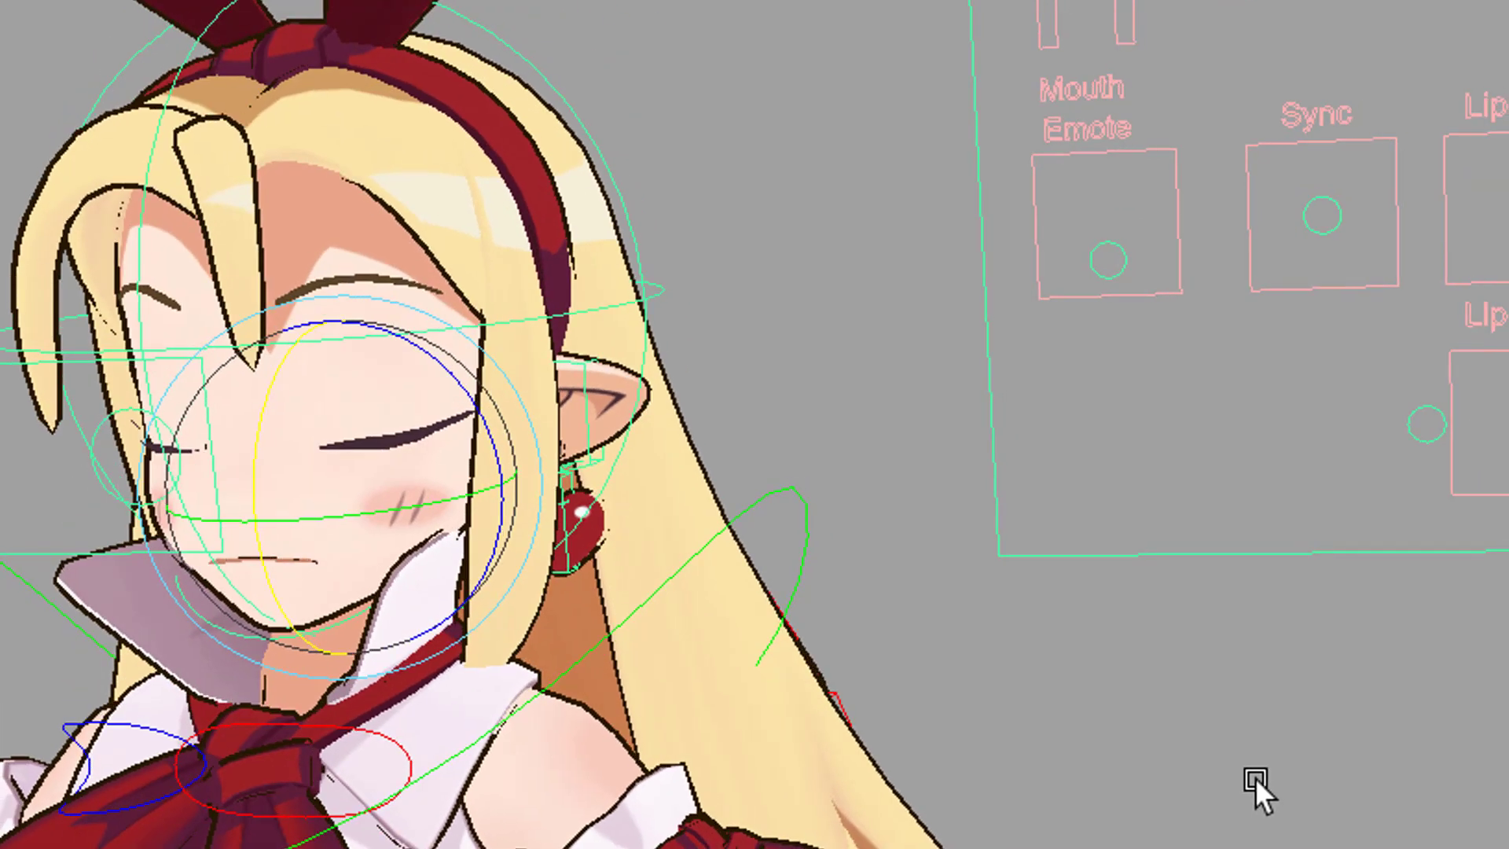
pyautogui.keyDown('alt'); pyautogui.moveTo(1463, 611); pyautogui.dragTo(1380, 766, button='middle'); pyautogui.keyUp('alt')
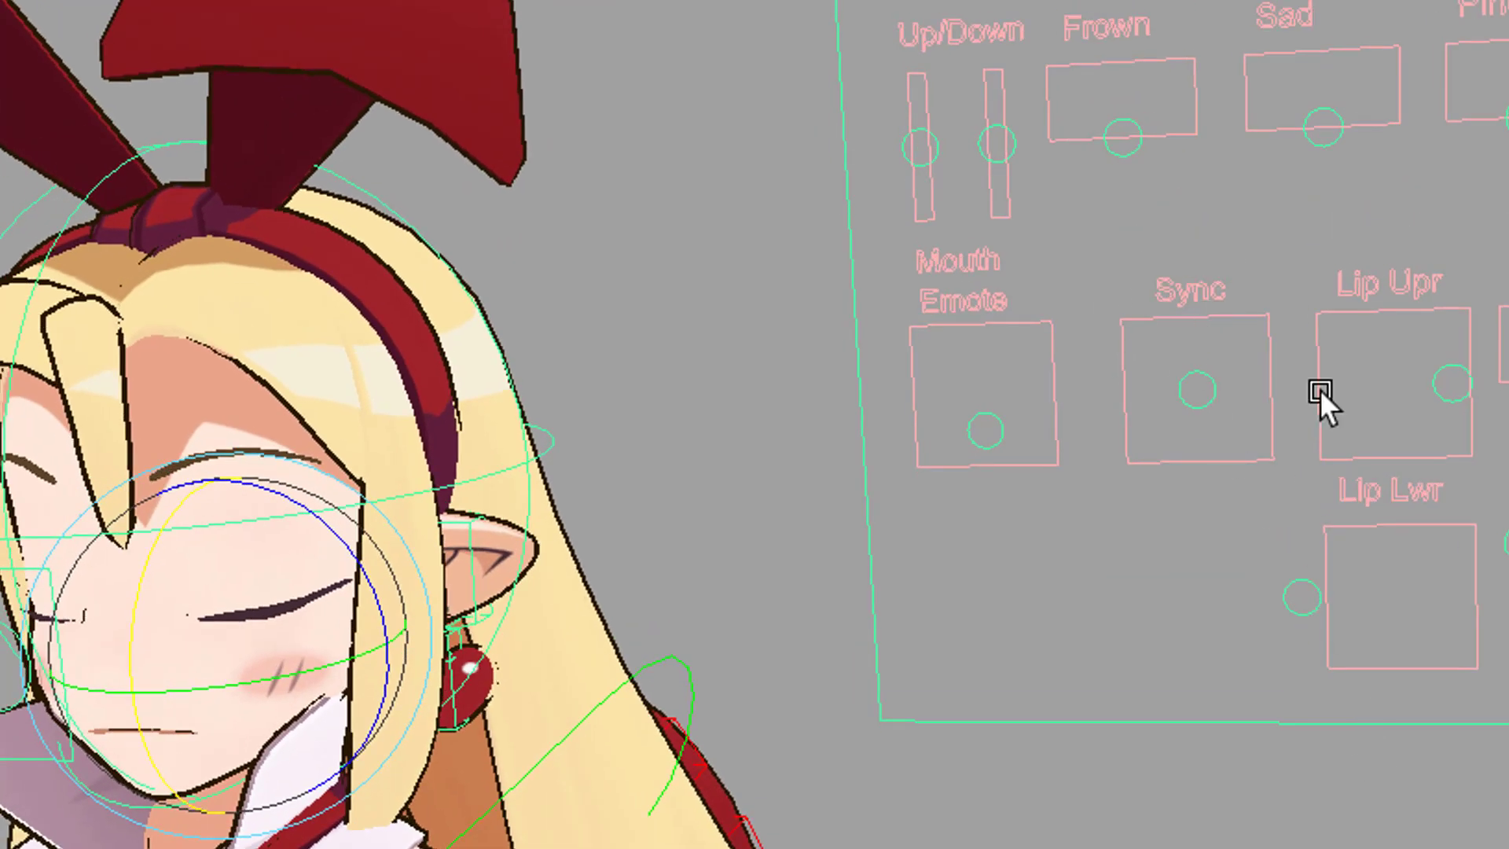